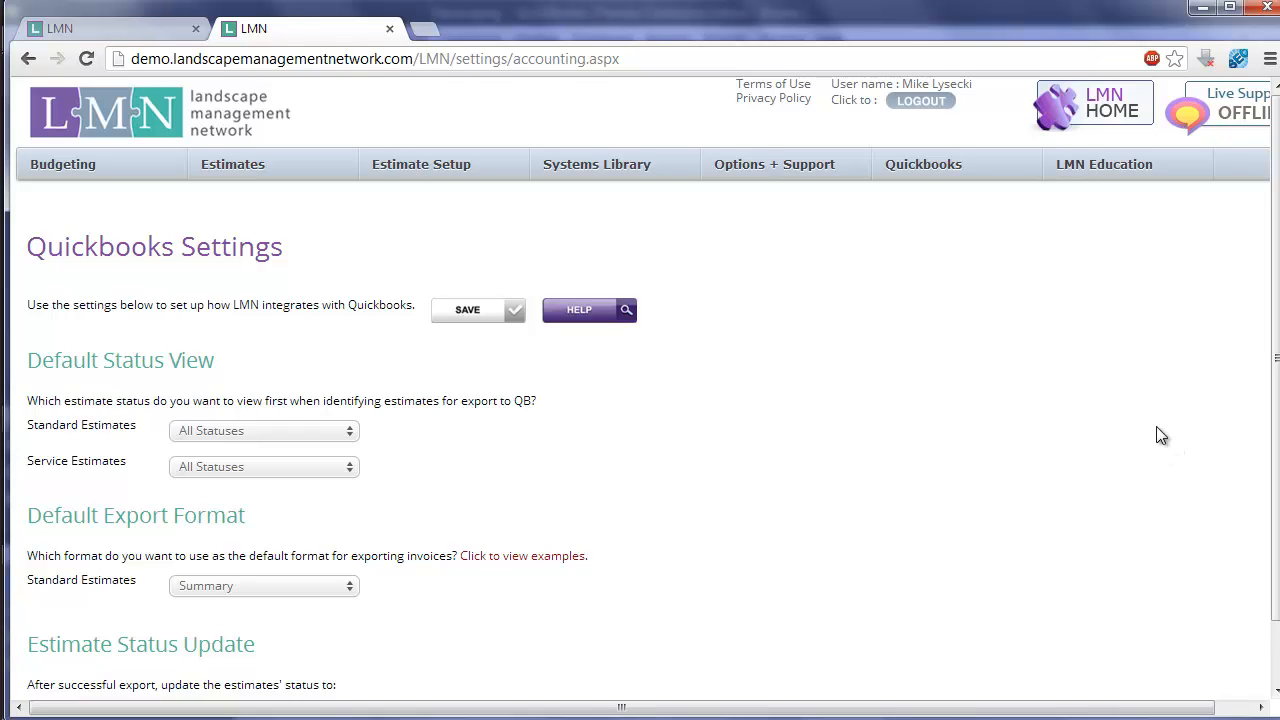
# - Review the QuickBooks settings options for standard estimates: default status view, default export format and the status applied after export
pyautogui.scroll(-1, 1036, 410)
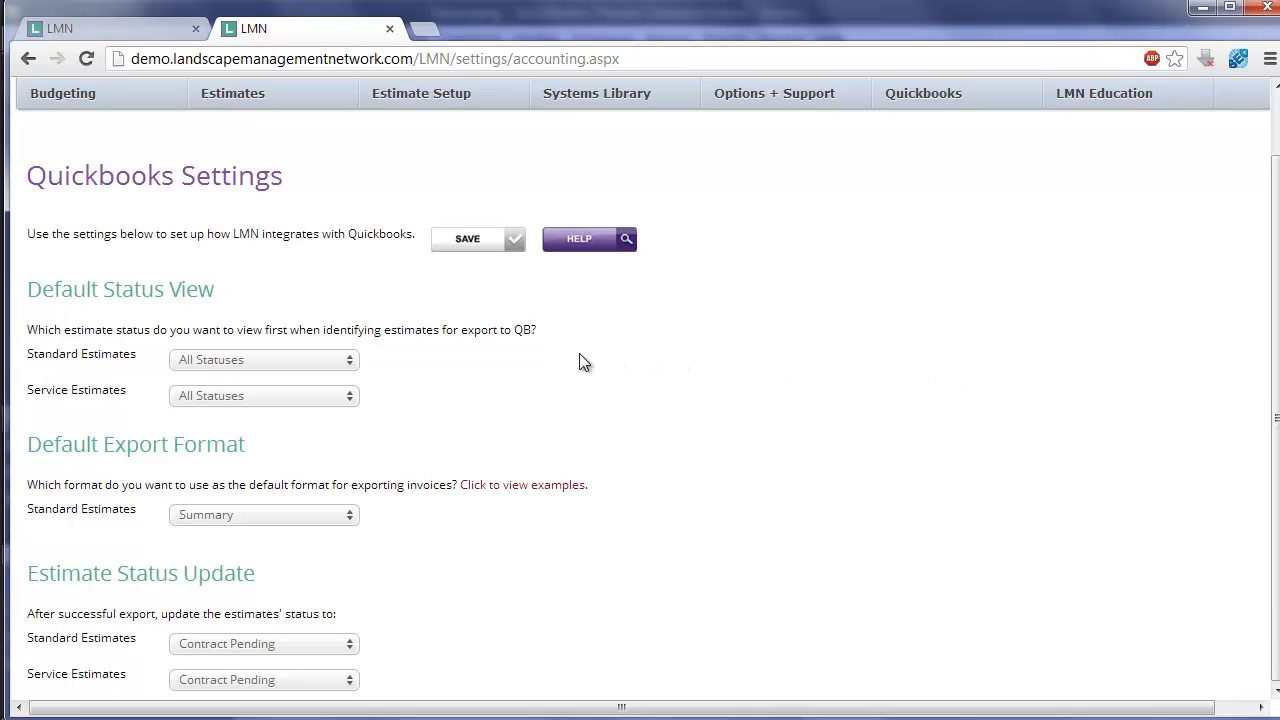
pyautogui.click(349, 358)
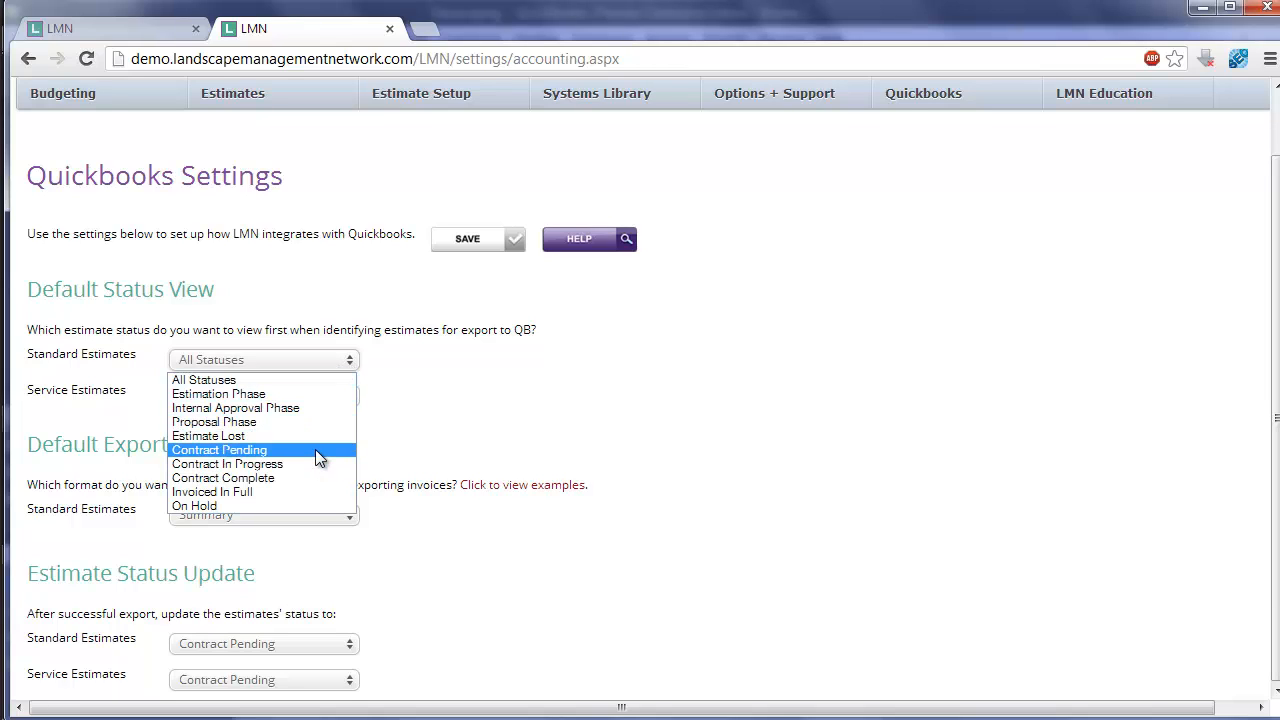
pyautogui.click(456, 441)
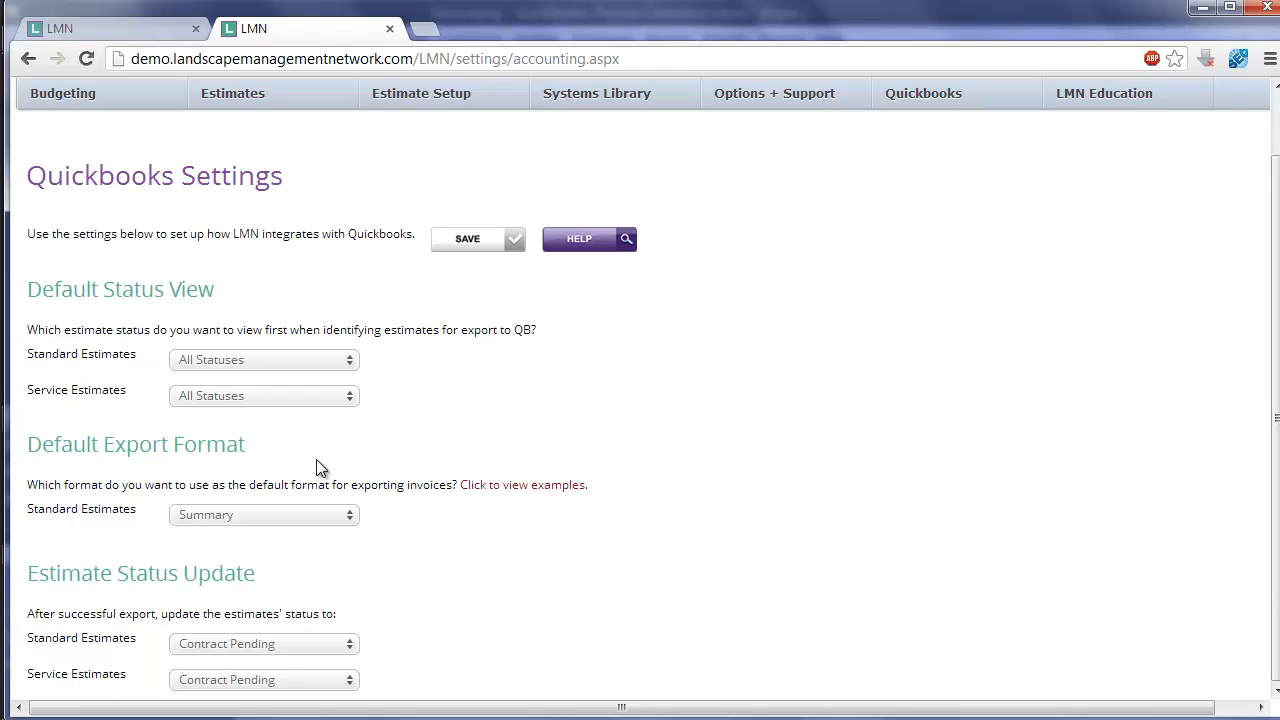
pyautogui.click(351, 516)
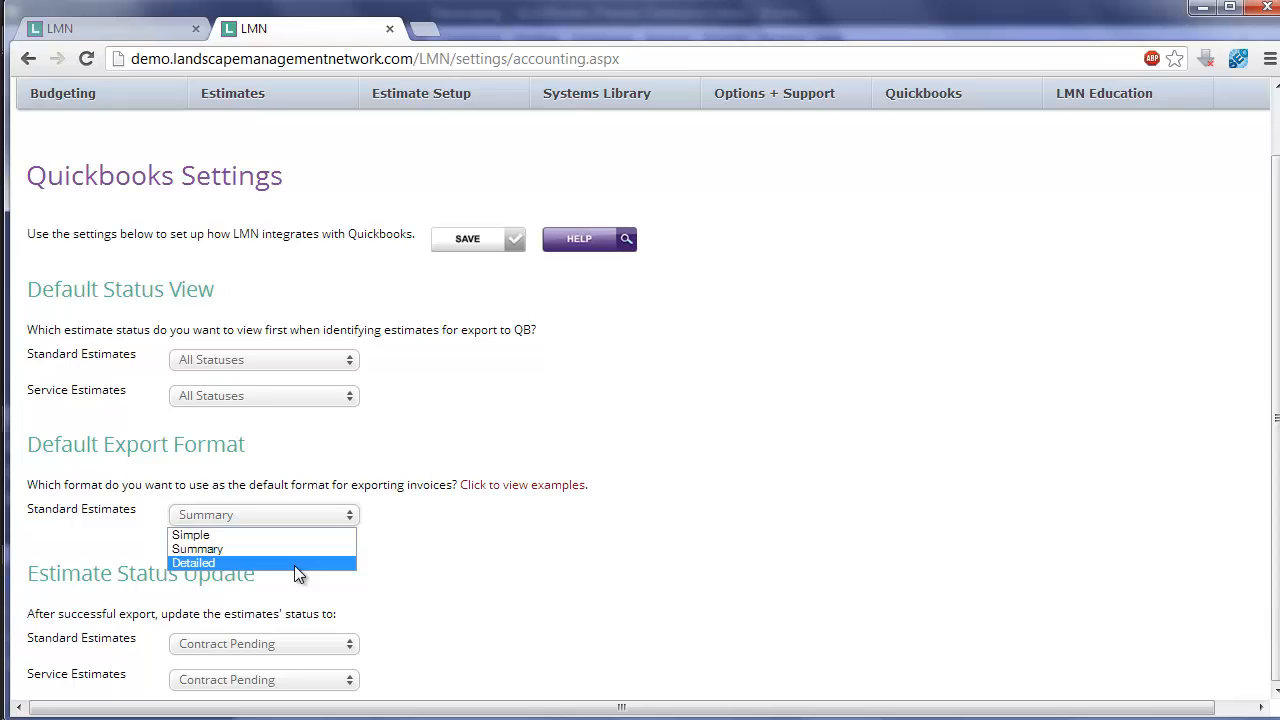
pyautogui.click(418, 540)
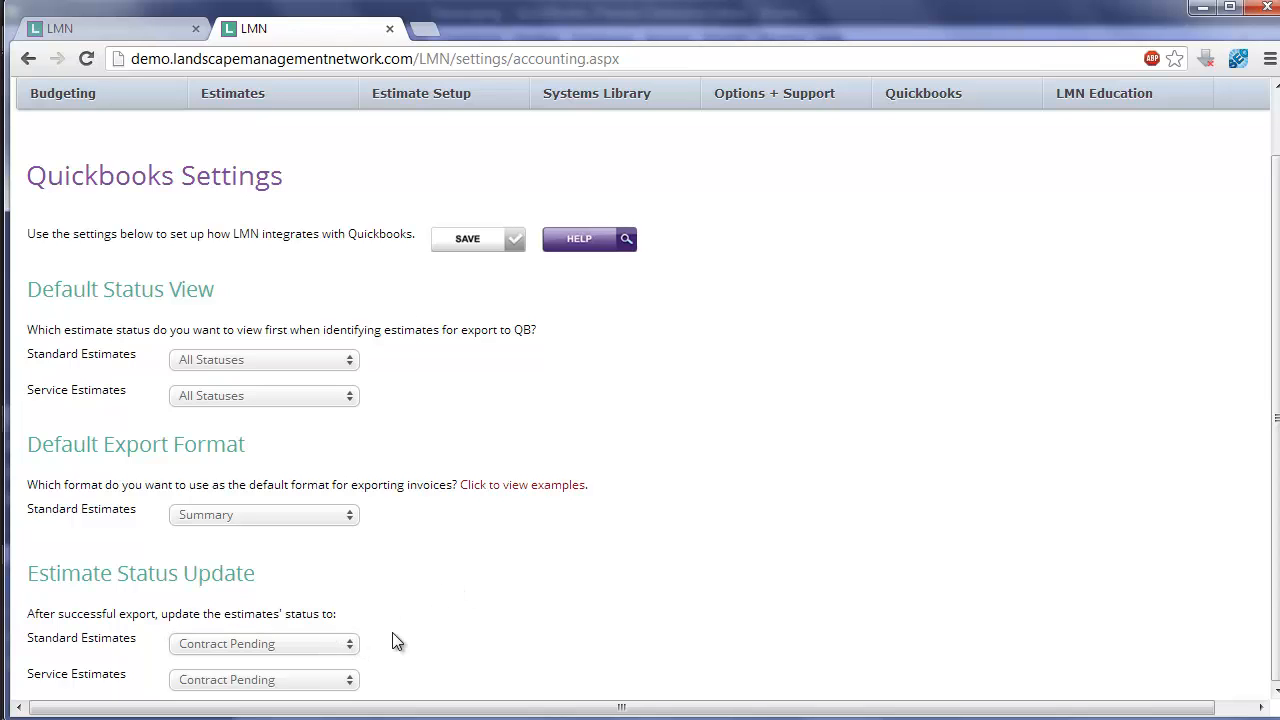
pyautogui.click(344, 646)
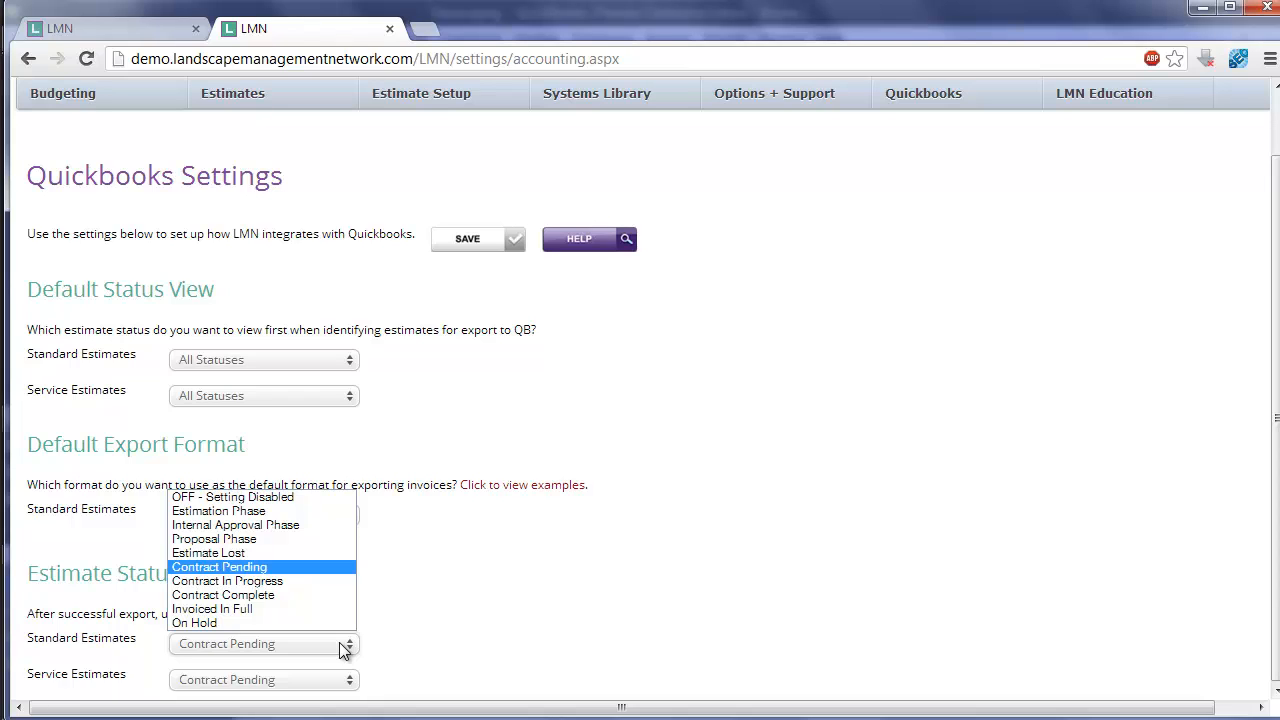
pyautogui.click(436, 632)
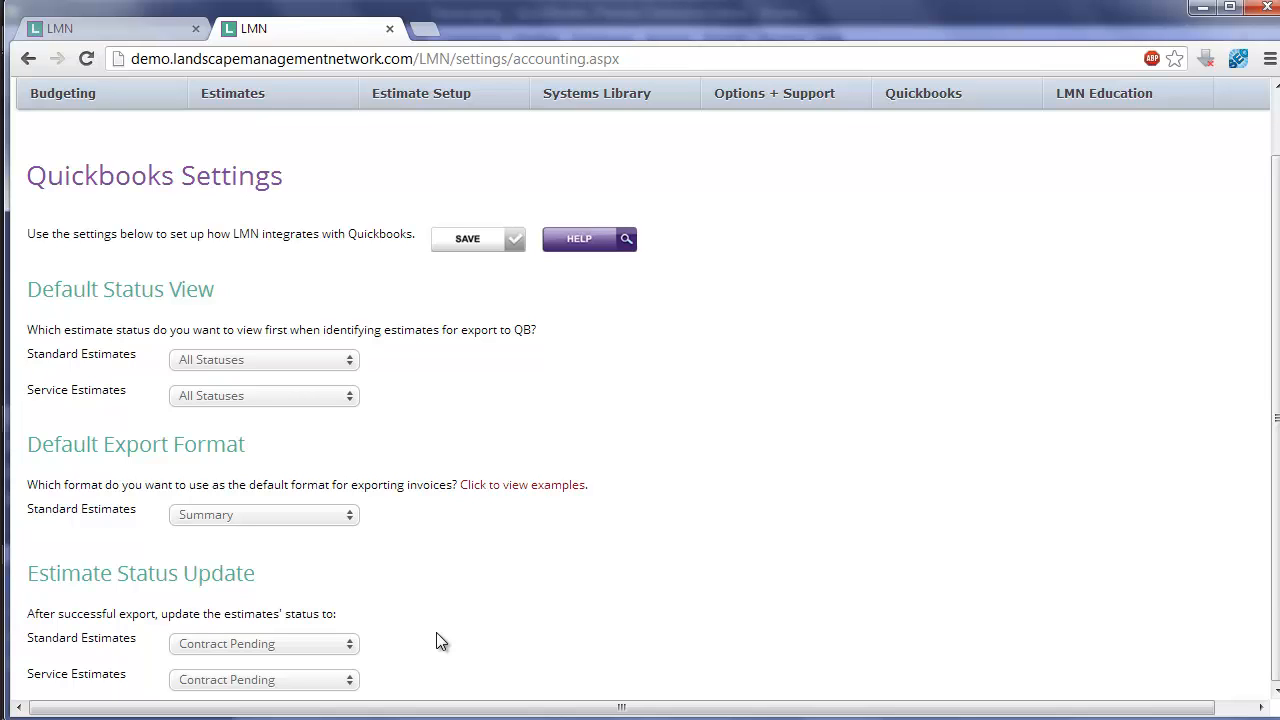
# - Open the Estimate Statuses page and examine the list of standard estimate statuses
pyautogui.moveTo(463, 100)
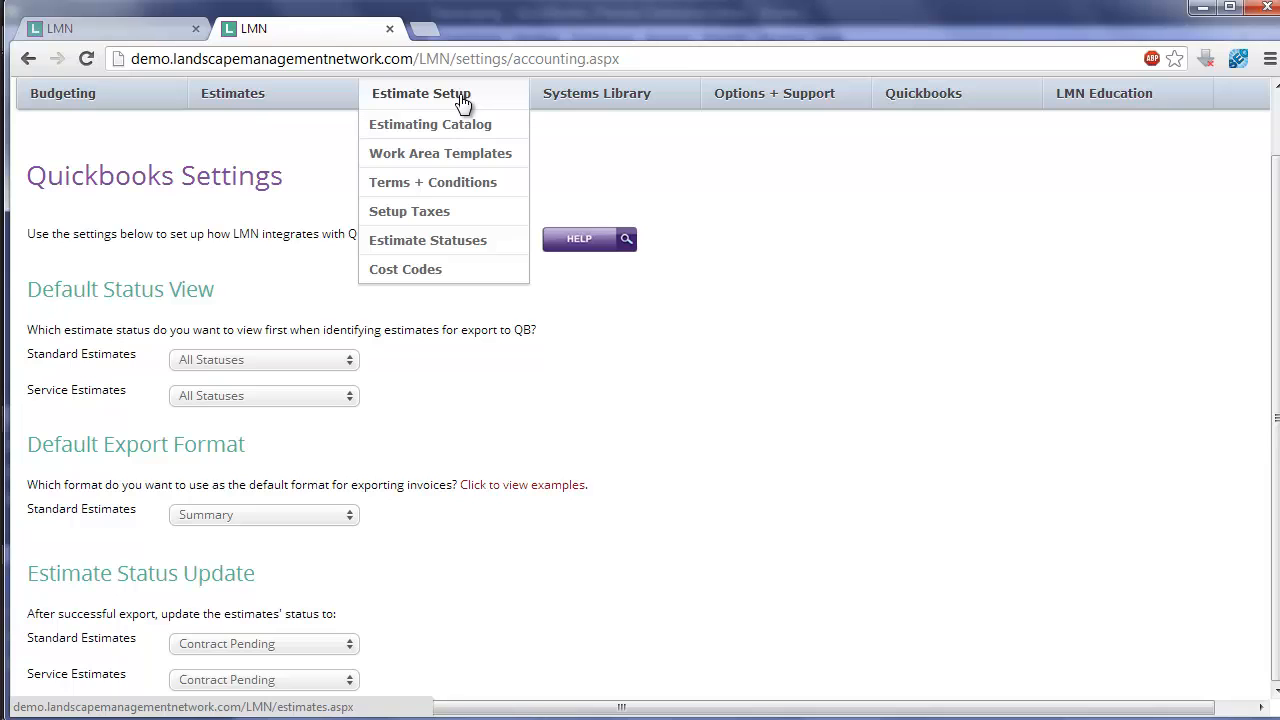
pyautogui.click(452, 249)
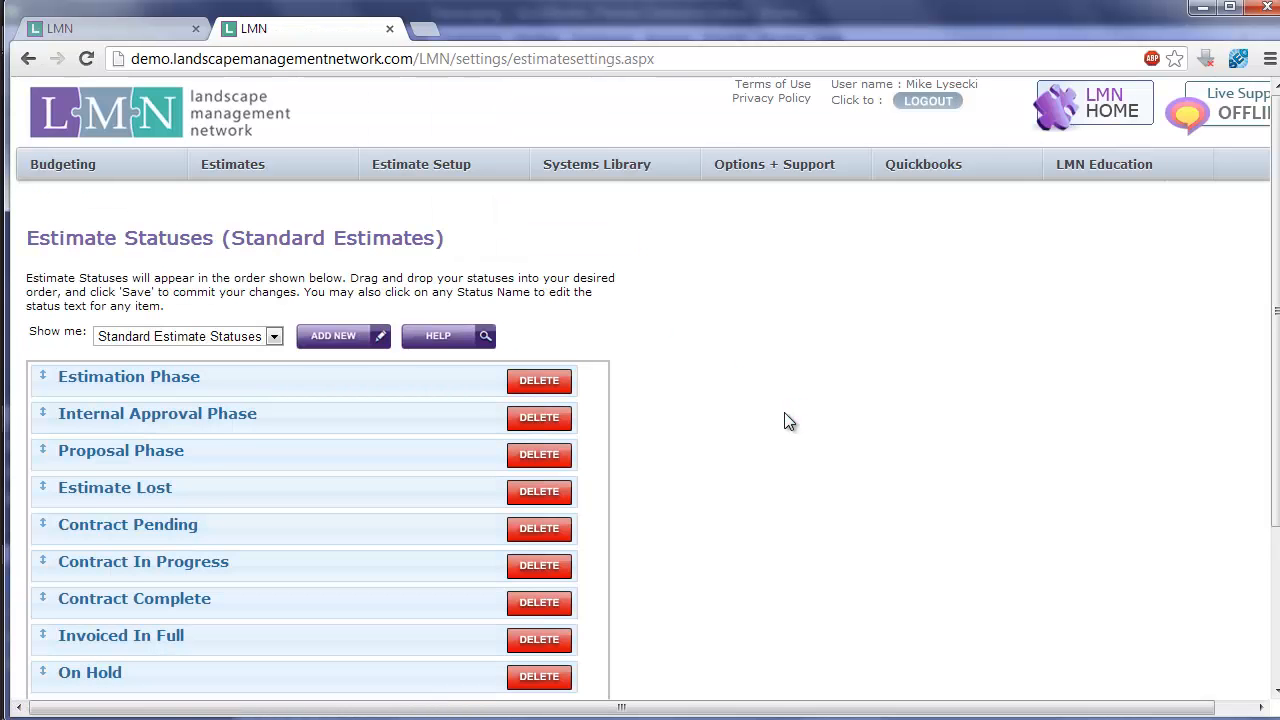
pyautogui.scroll(-1, 785, 421)
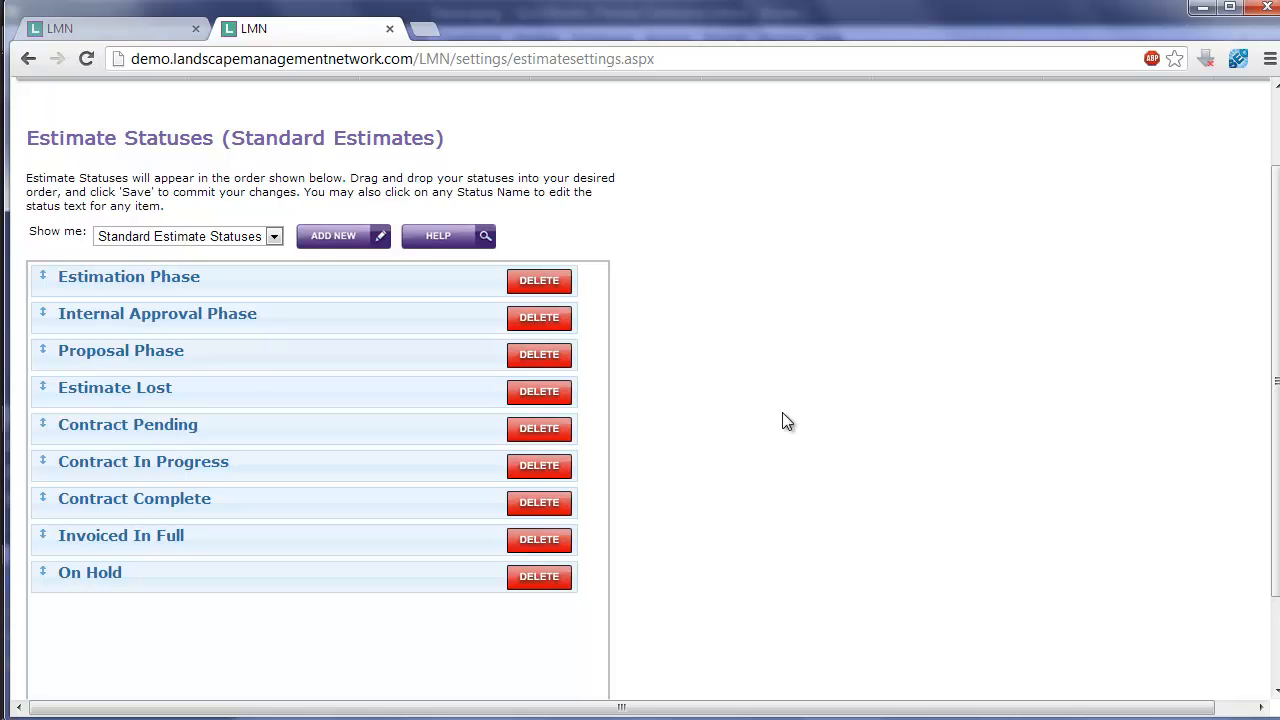
pyautogui.scroll(1, 785, 421)
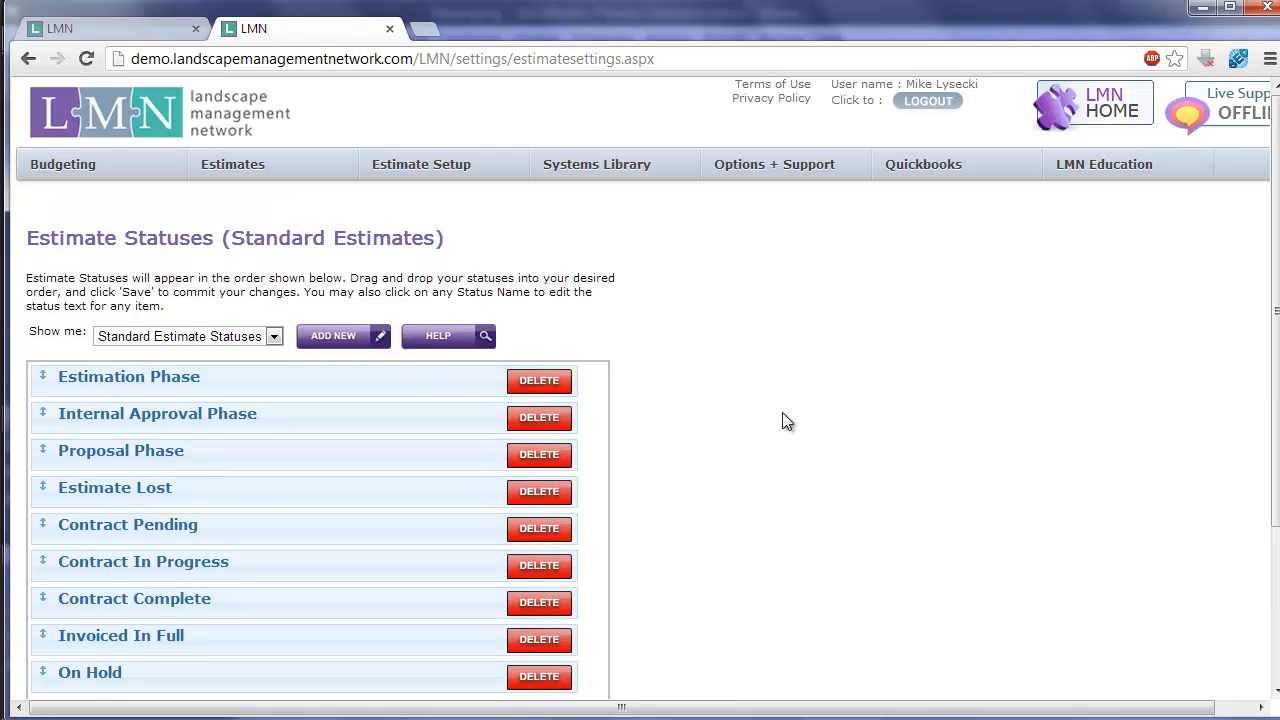
# - From the LMN home page, go to the standard estimates and open the Feb-03-2013 residence estimate marked Detail
pyautogui.click(1110, 120)
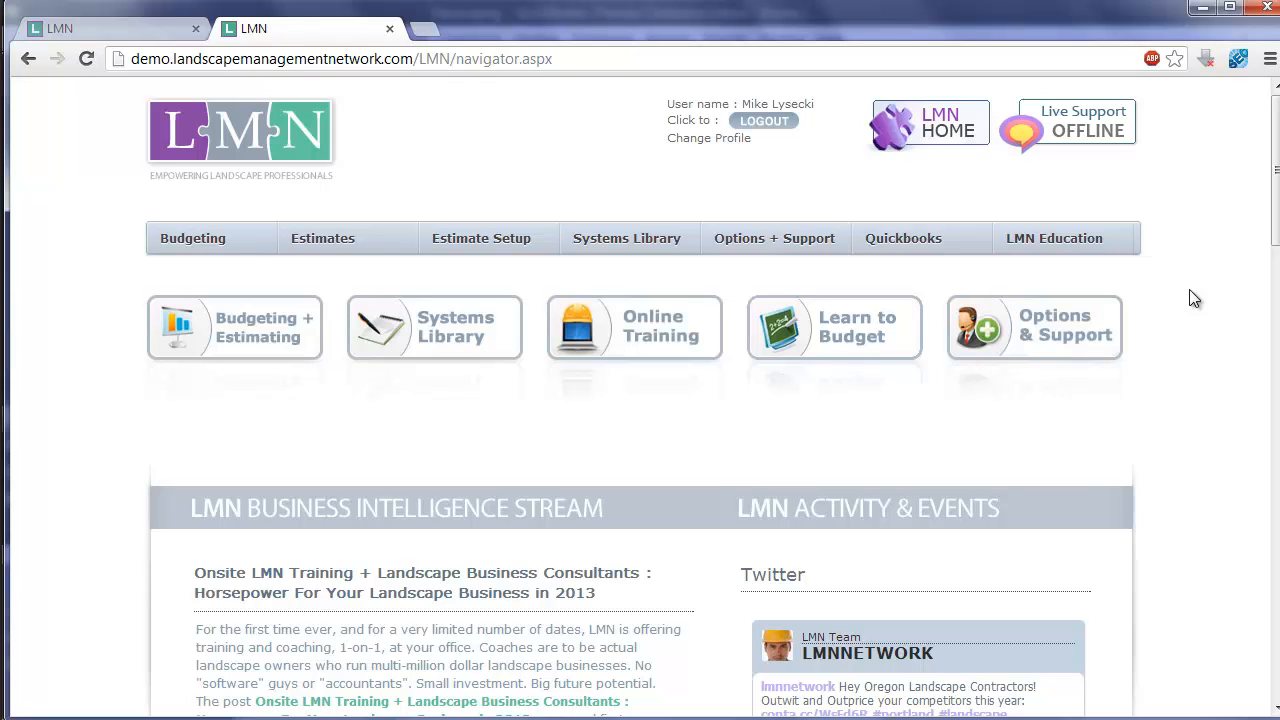
pyautogui.moveTo(294, 250)
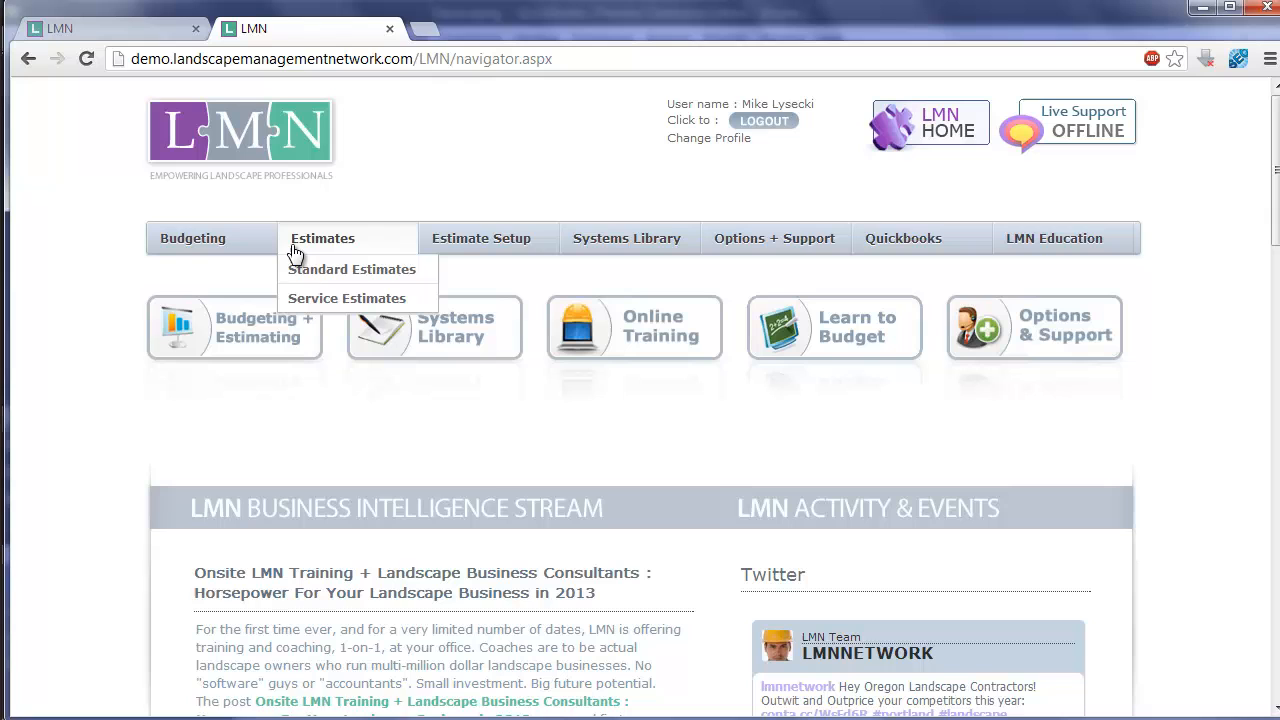
pyautogui.click(346, 277)
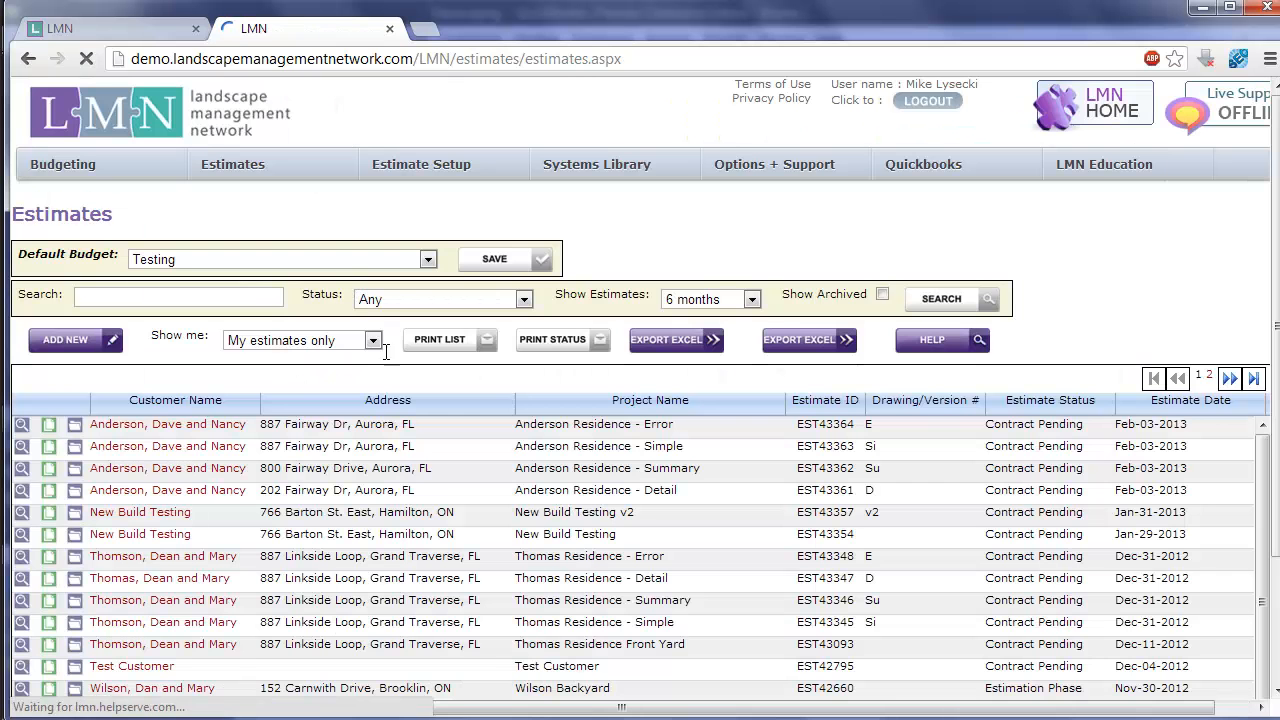
pyautogui.click(204, 495)
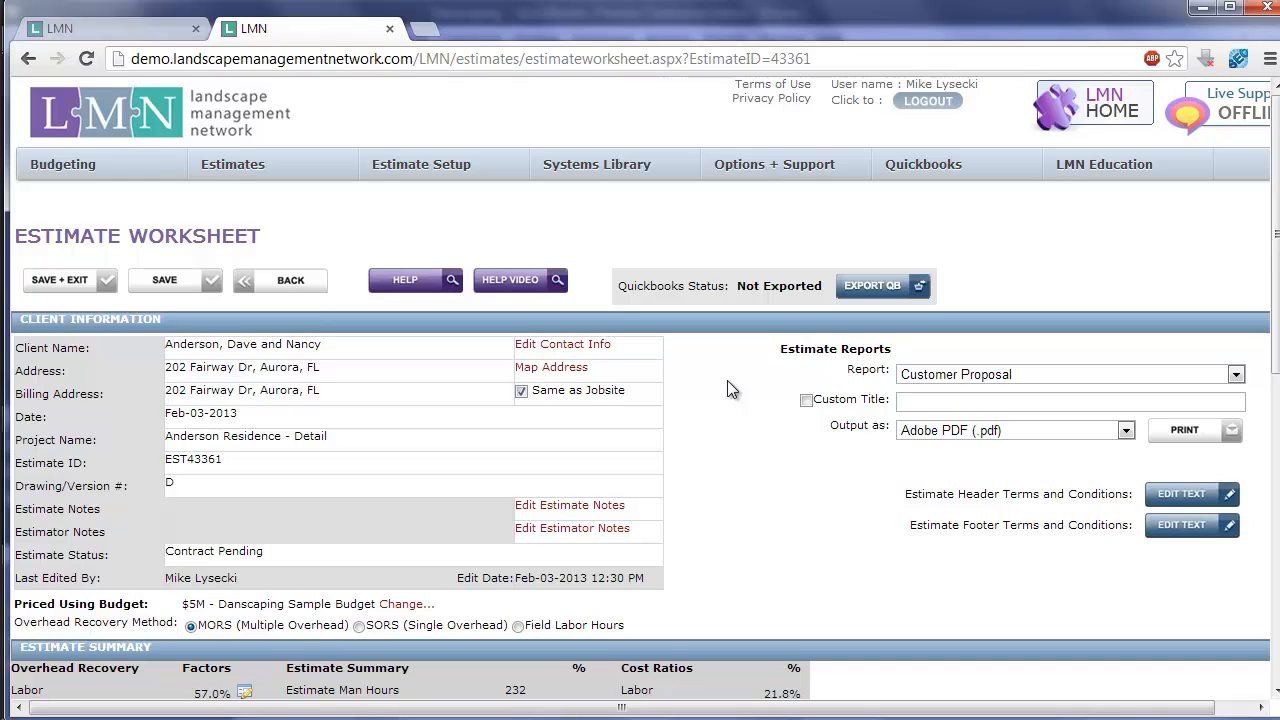
# - Examine the cost code options for the Lighting work area in the estimate's work summary, leaving the assignment as it is
pyautogui.scroll(-6, 727, 380)
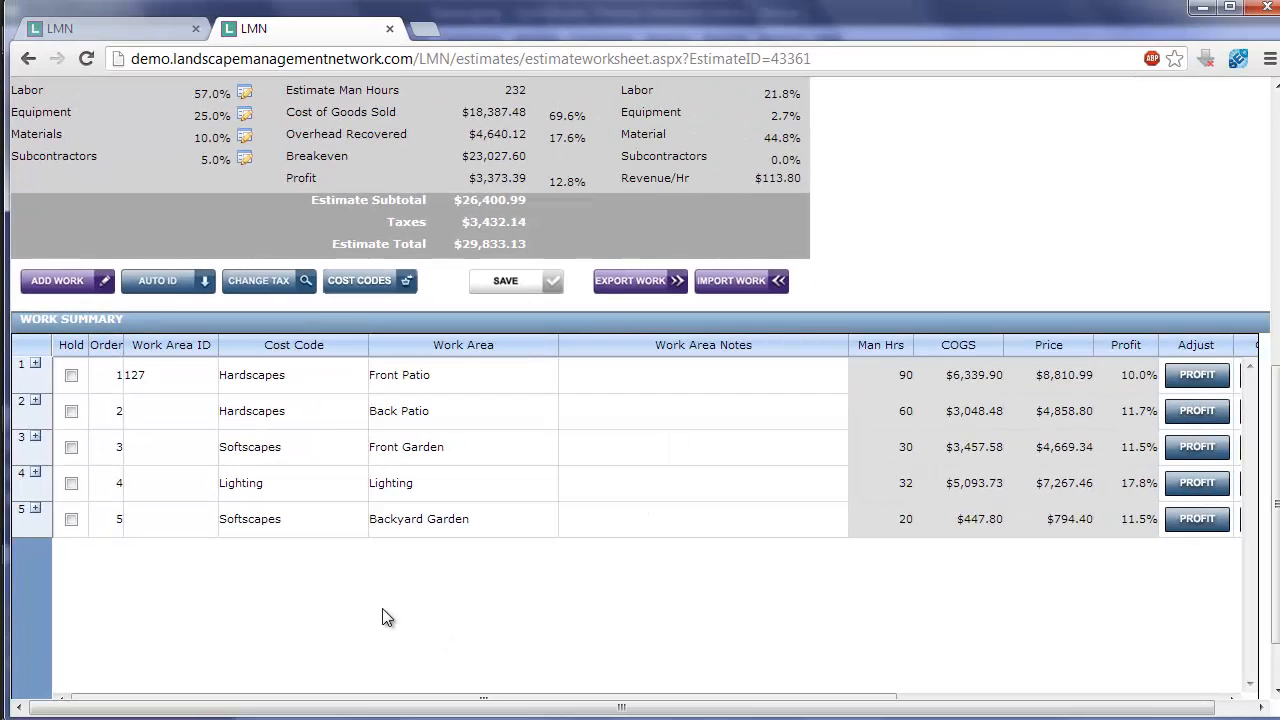
pyautogui.scroll(-1, 309, 416)
pyautogui.click(309, 415)
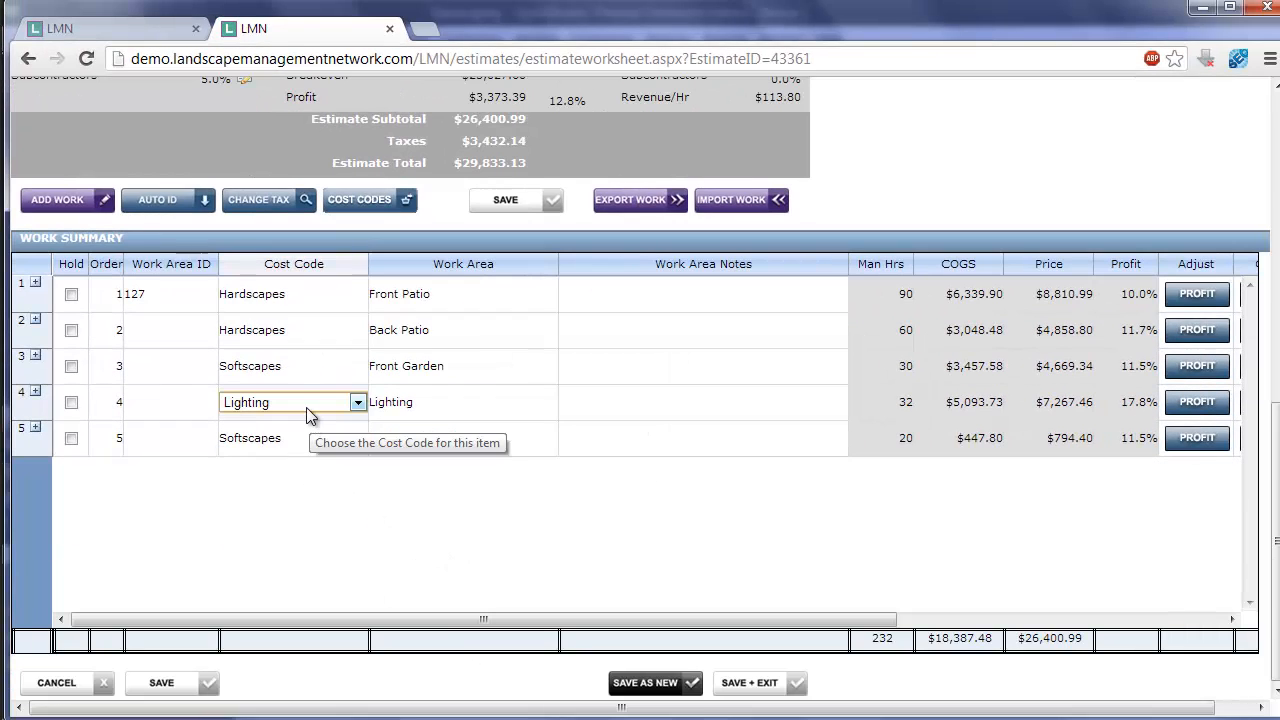
pyautogui.click(307, 409)
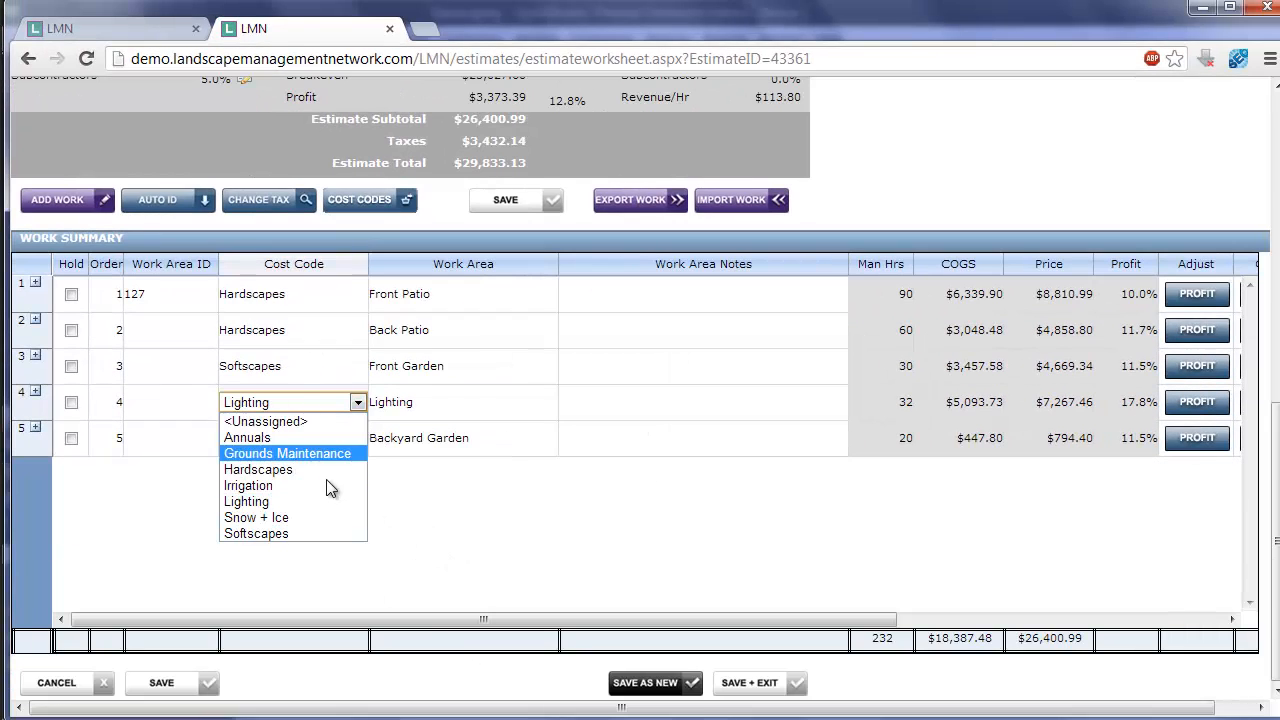
pyautogui.click(440, 527)
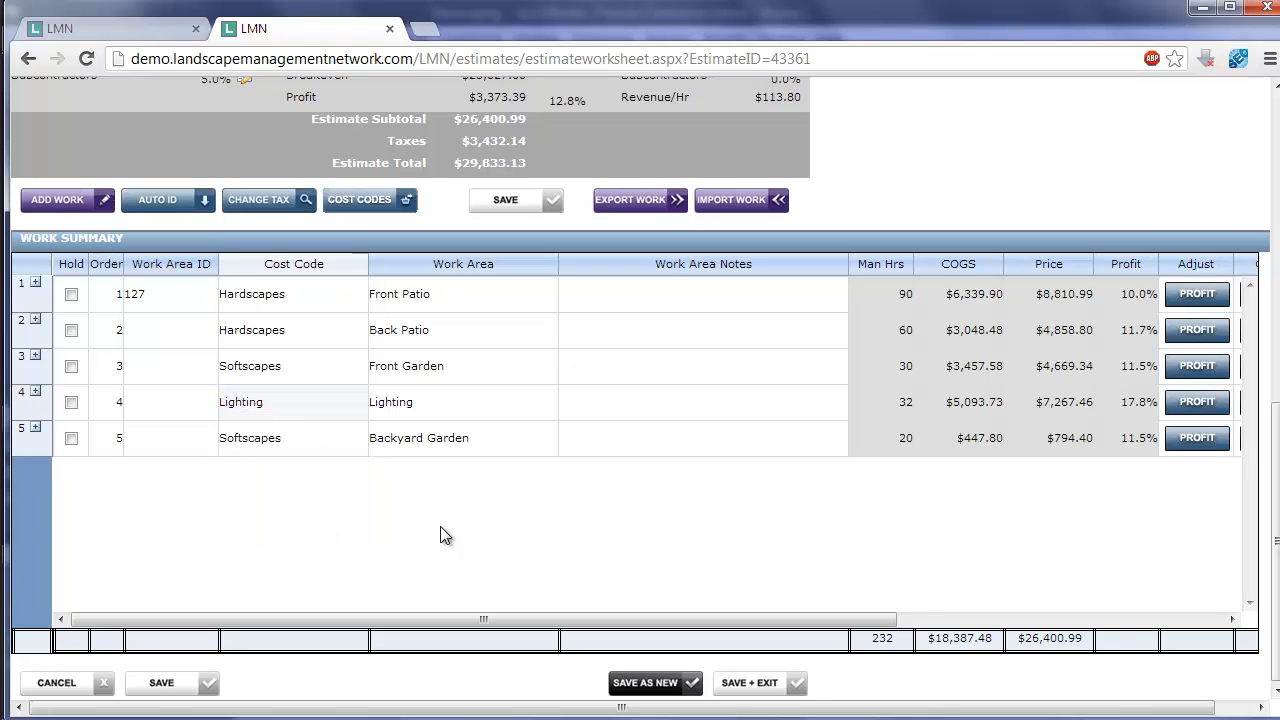
# - Check and confirm the cost codes of all work areas together, and queue the estimate for QuickBooks export
pyautogui.click(406, 207)
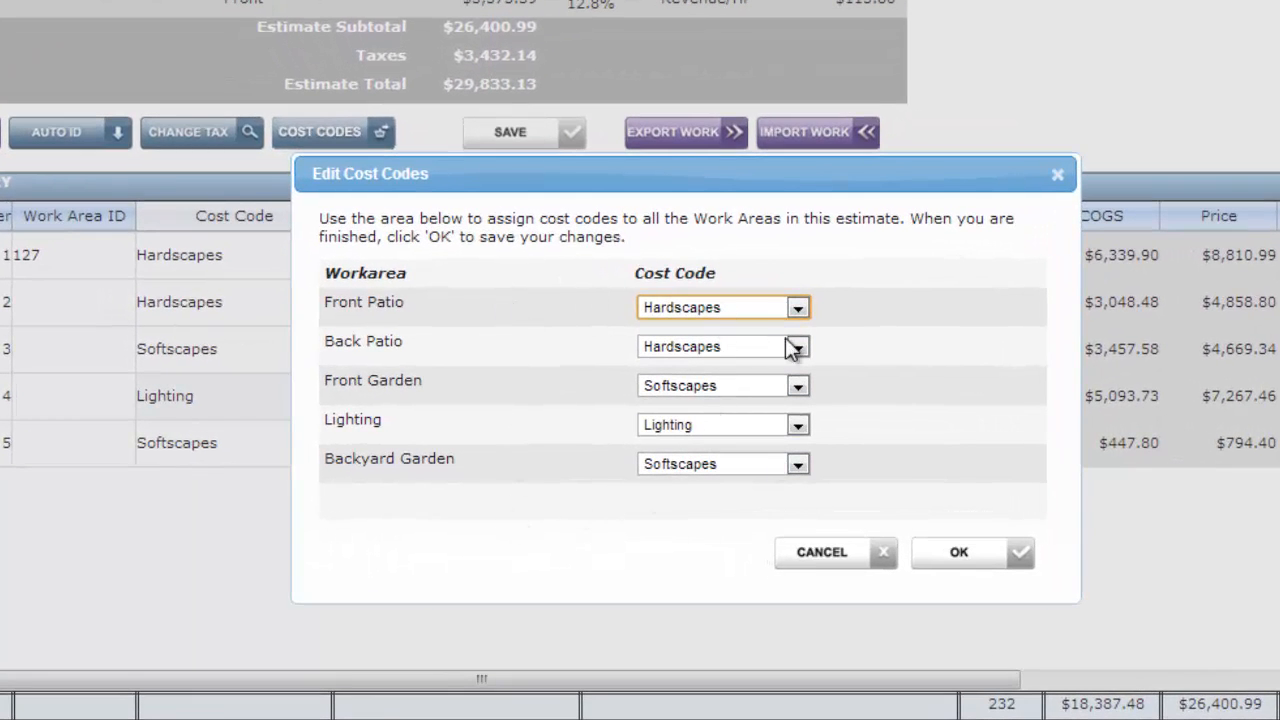
pyautogui.click(1004, 556)
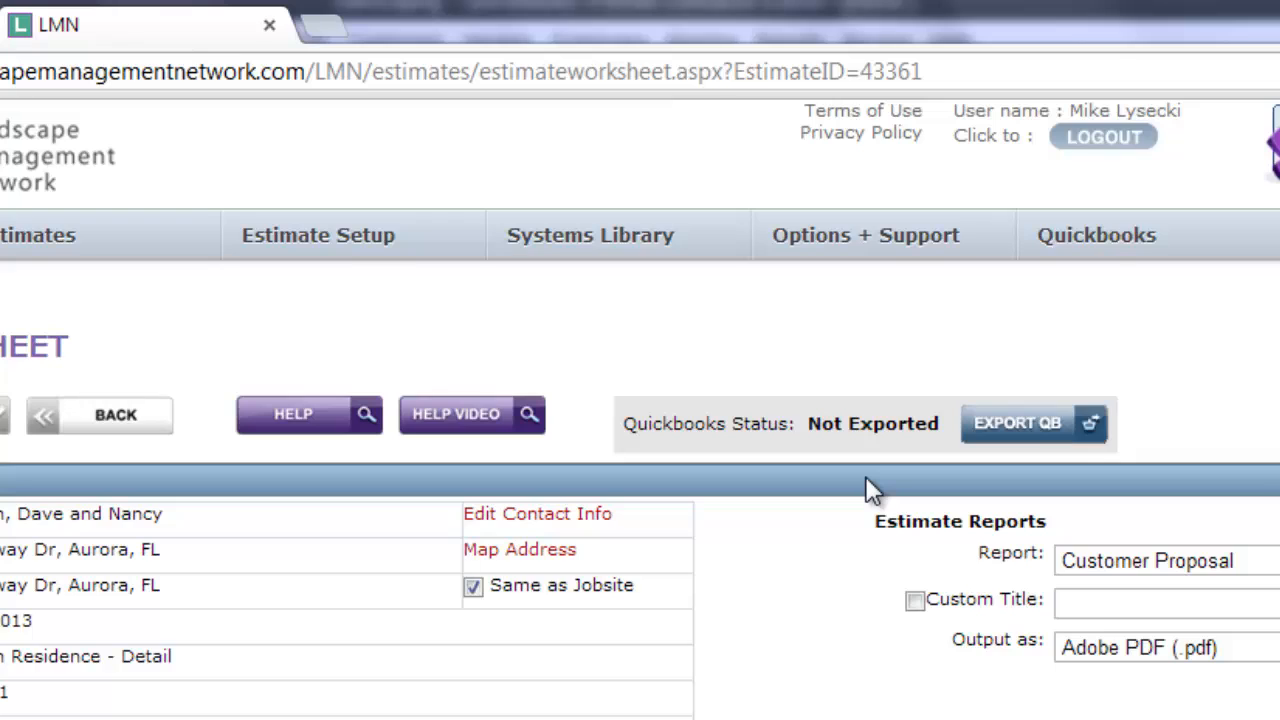
pyautogui.click(1085, 447)
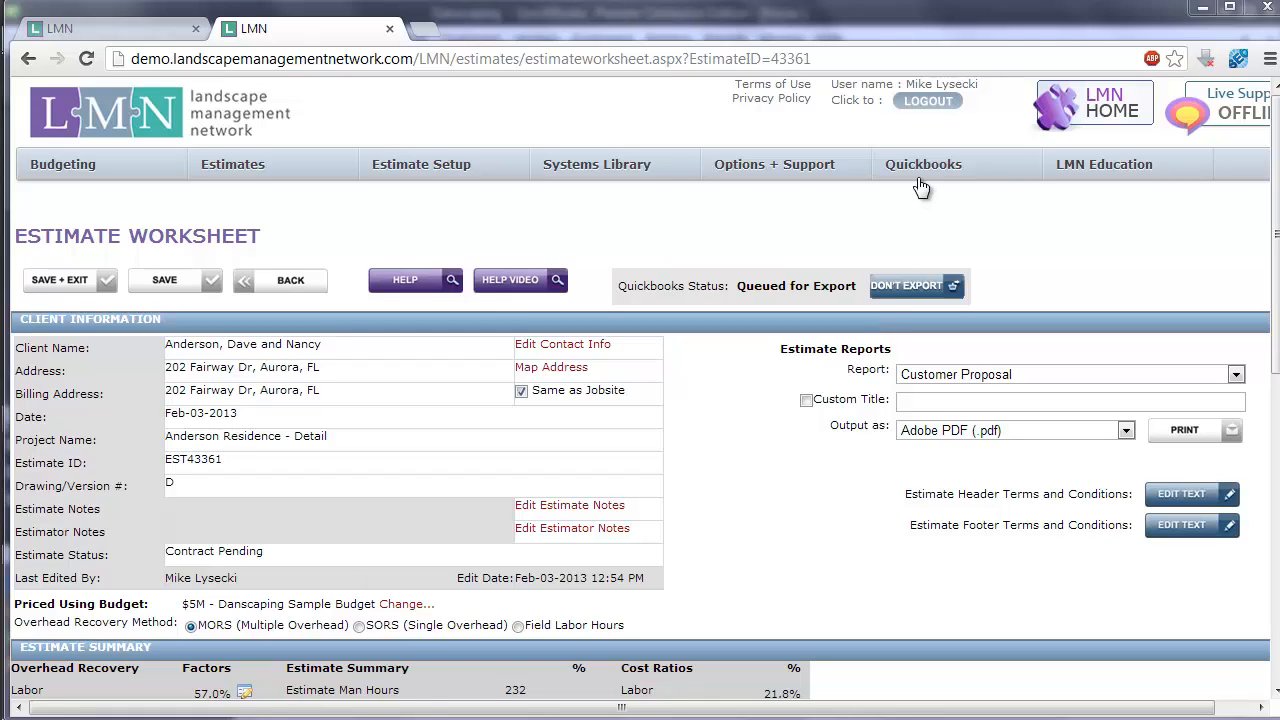
# - On the QuickBooks Export page, queue the same customer's Simple, Summary and Error residence estimates for export
pyautogui.moveTo(925, 168)
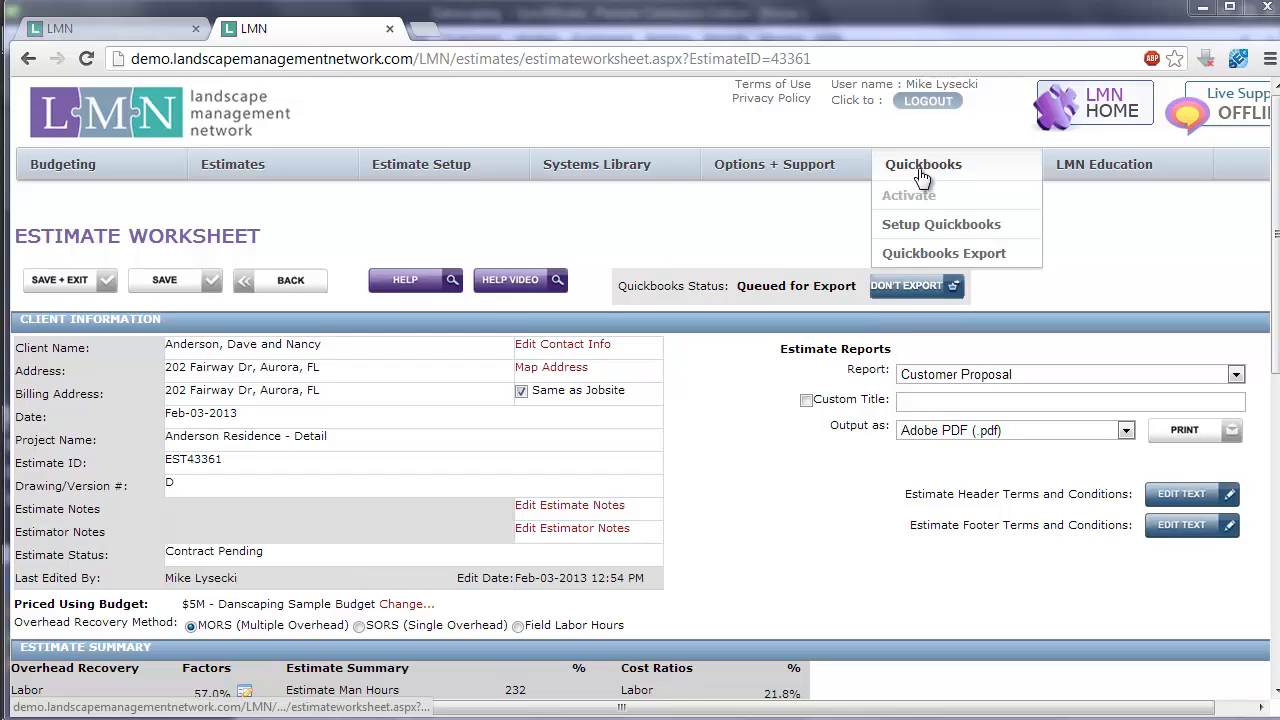
pyautogui.click(1022, 263)
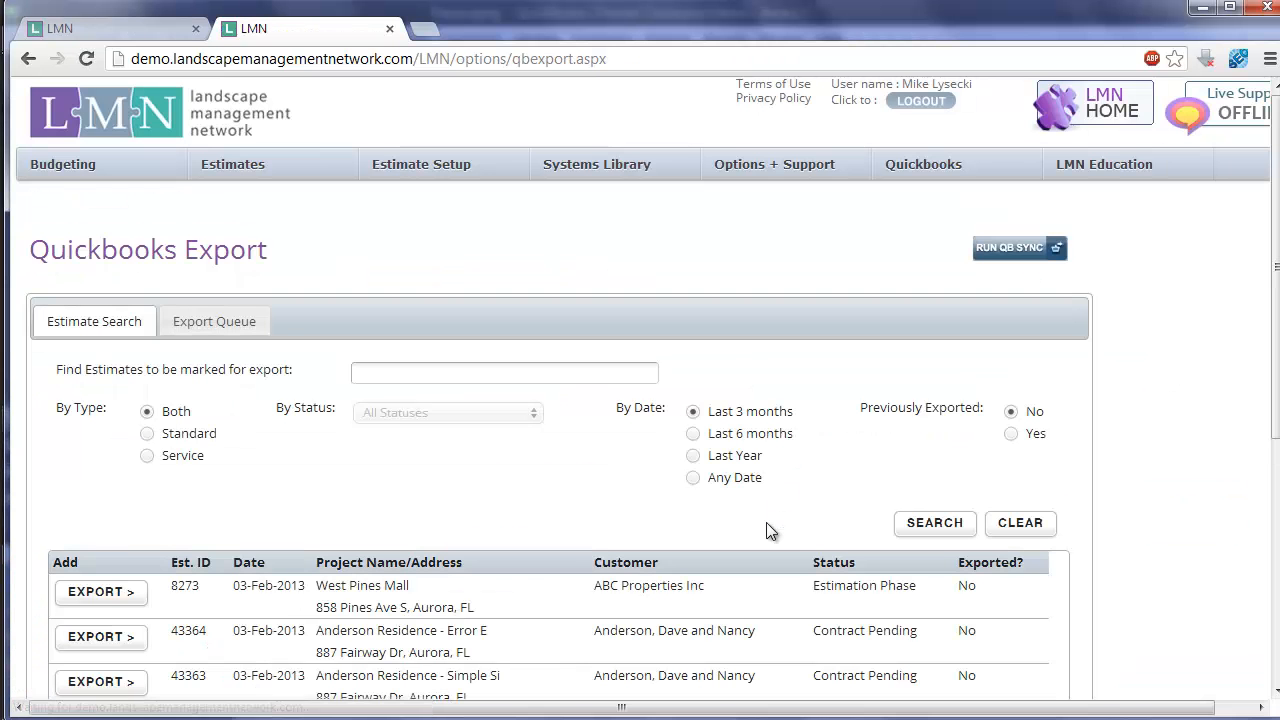
pyautogui.scroll(-2, 1124, 421)
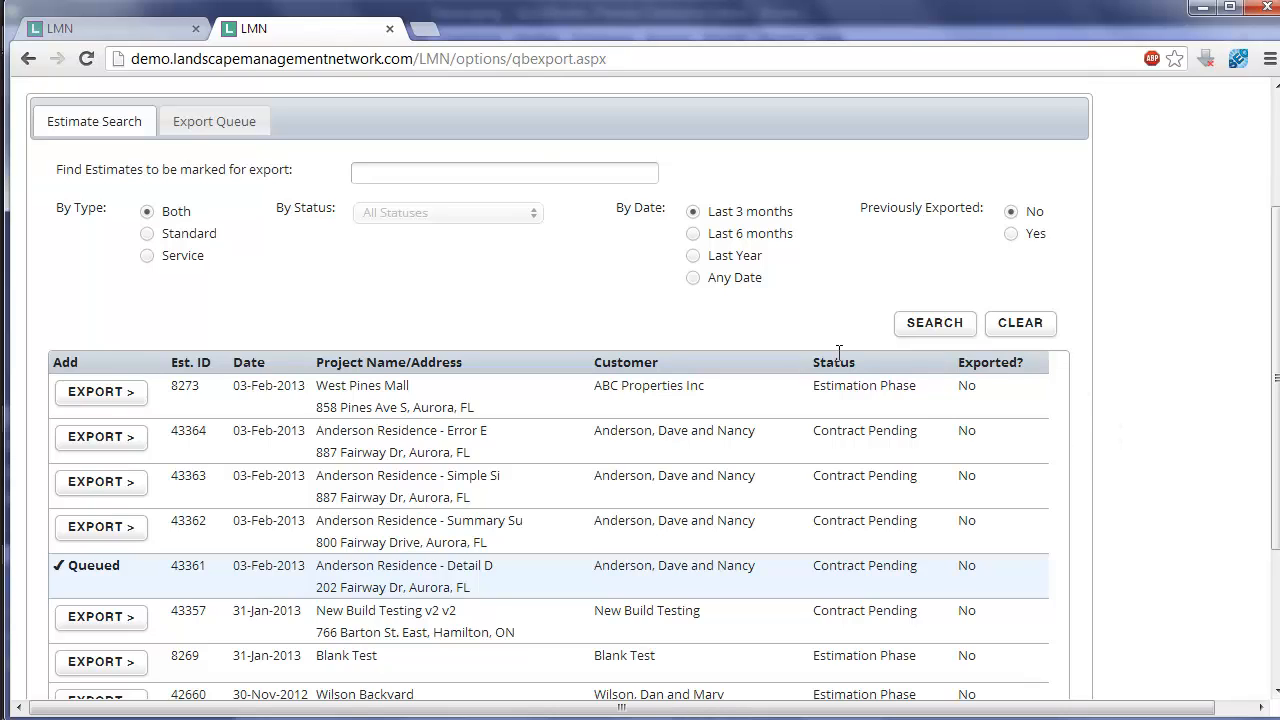
pyautogui.click(523, 174)
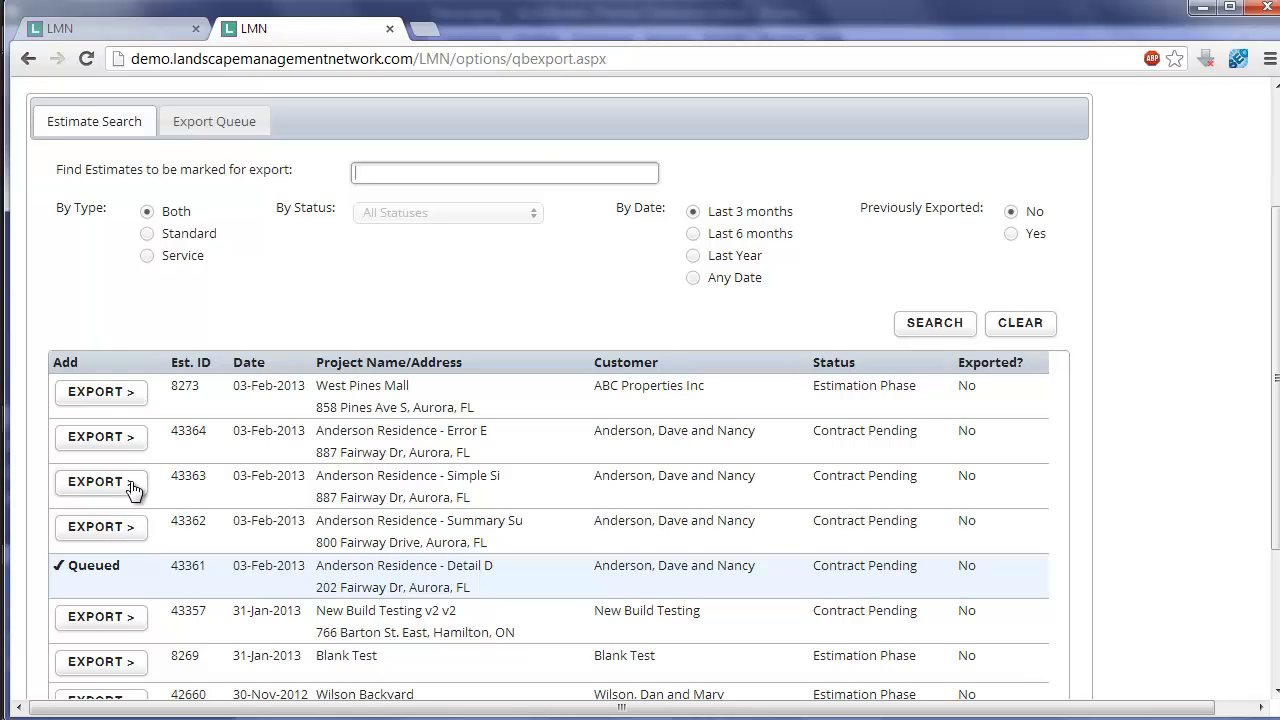
pyautogui.click(101, 482)
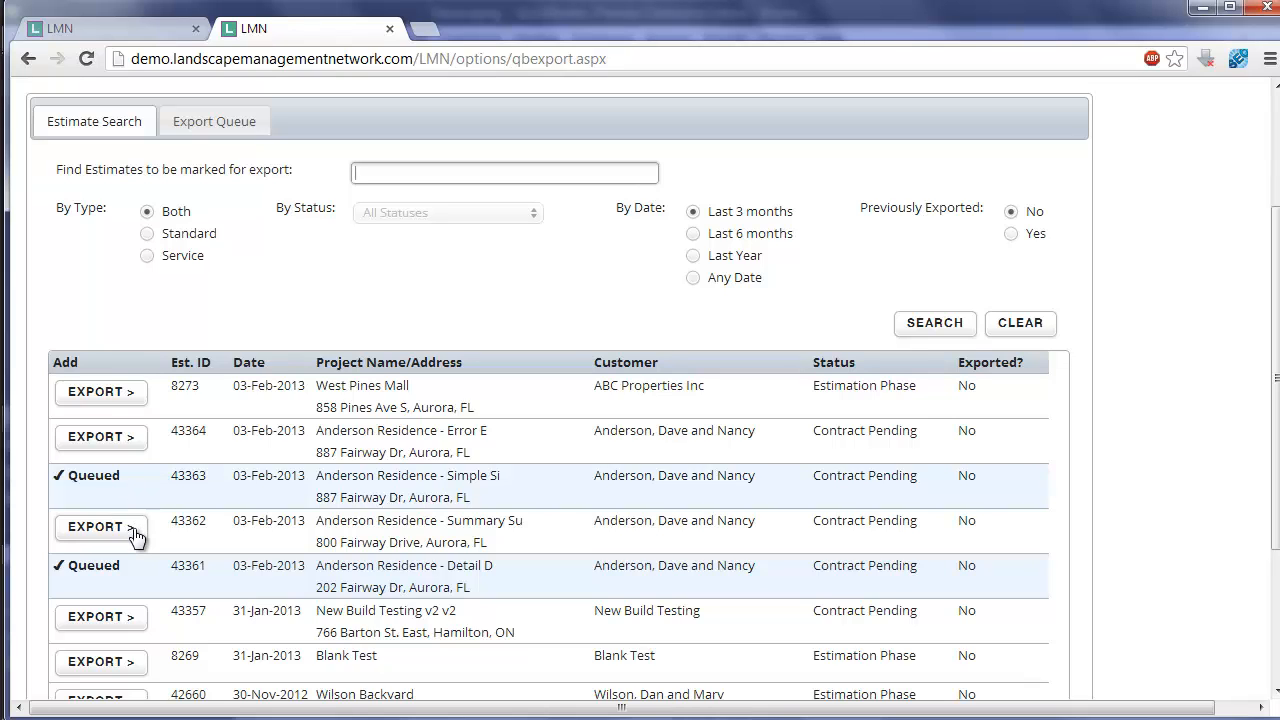
pyautogui.click(133, 534)
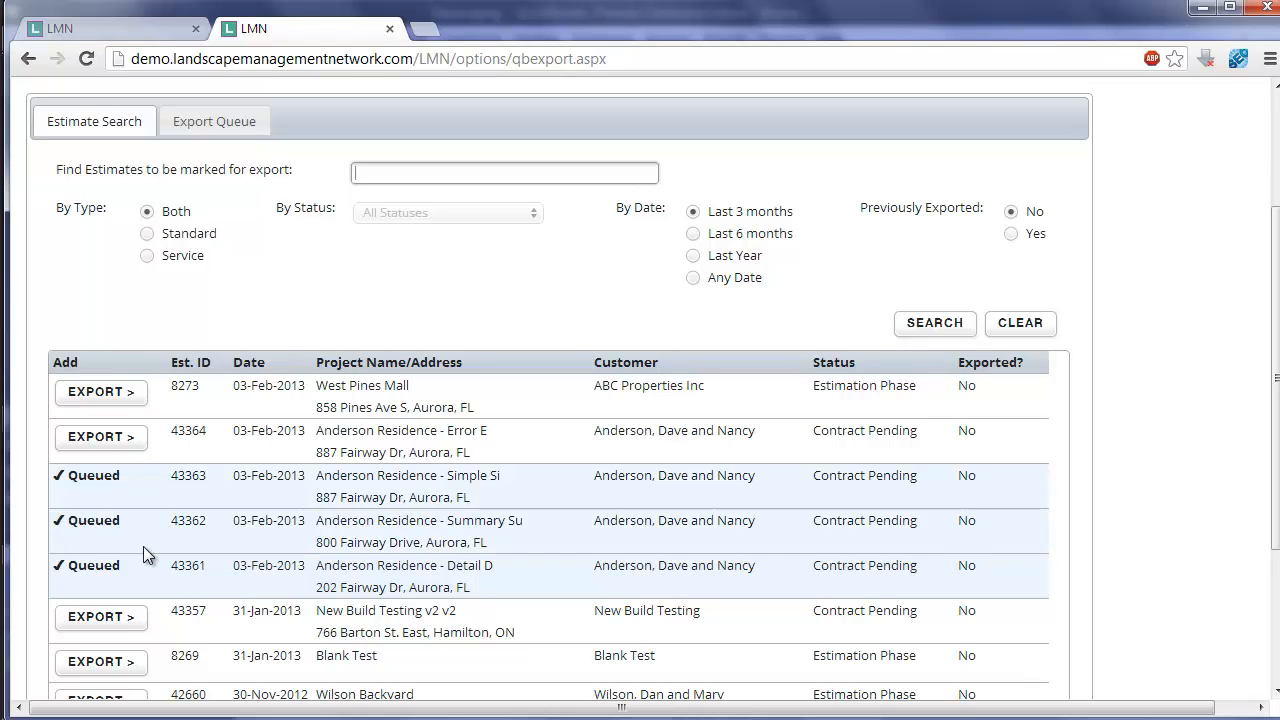
pyautogui.click(135, 441)
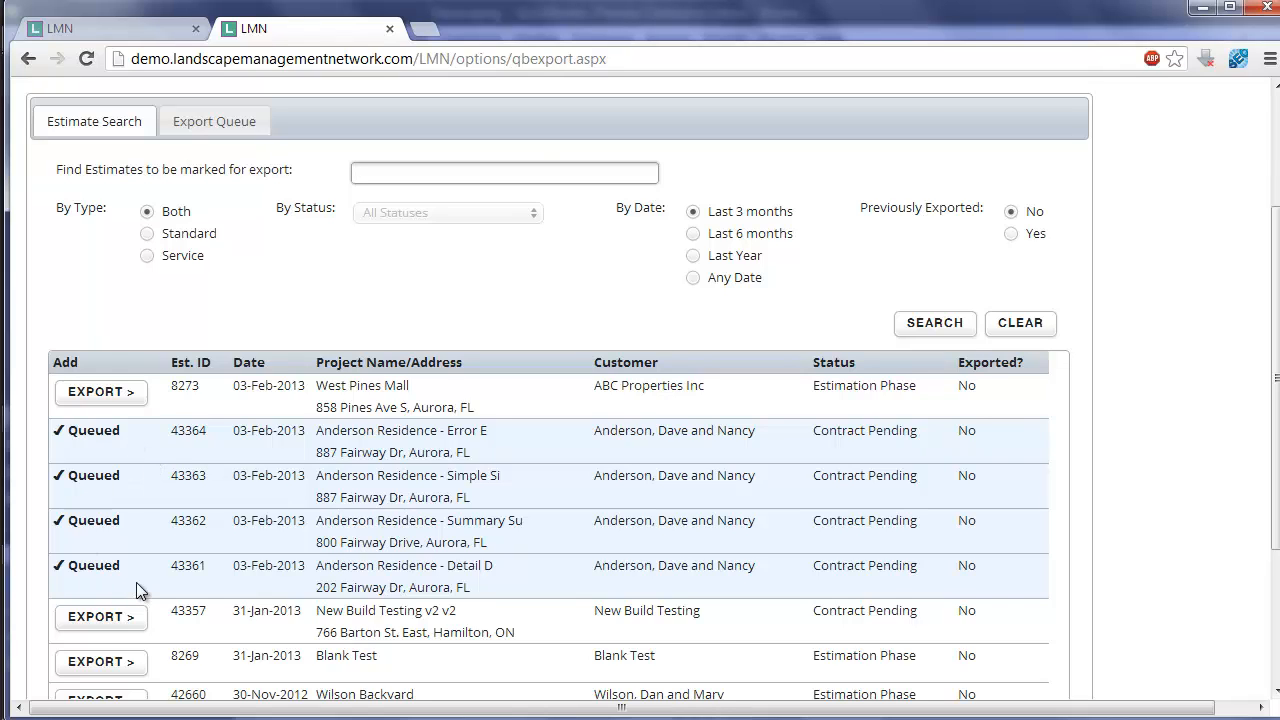
# - Show the export queue and remove the New Build Testing estimate from it
pyautogui.scroll(1, 1196, 522)
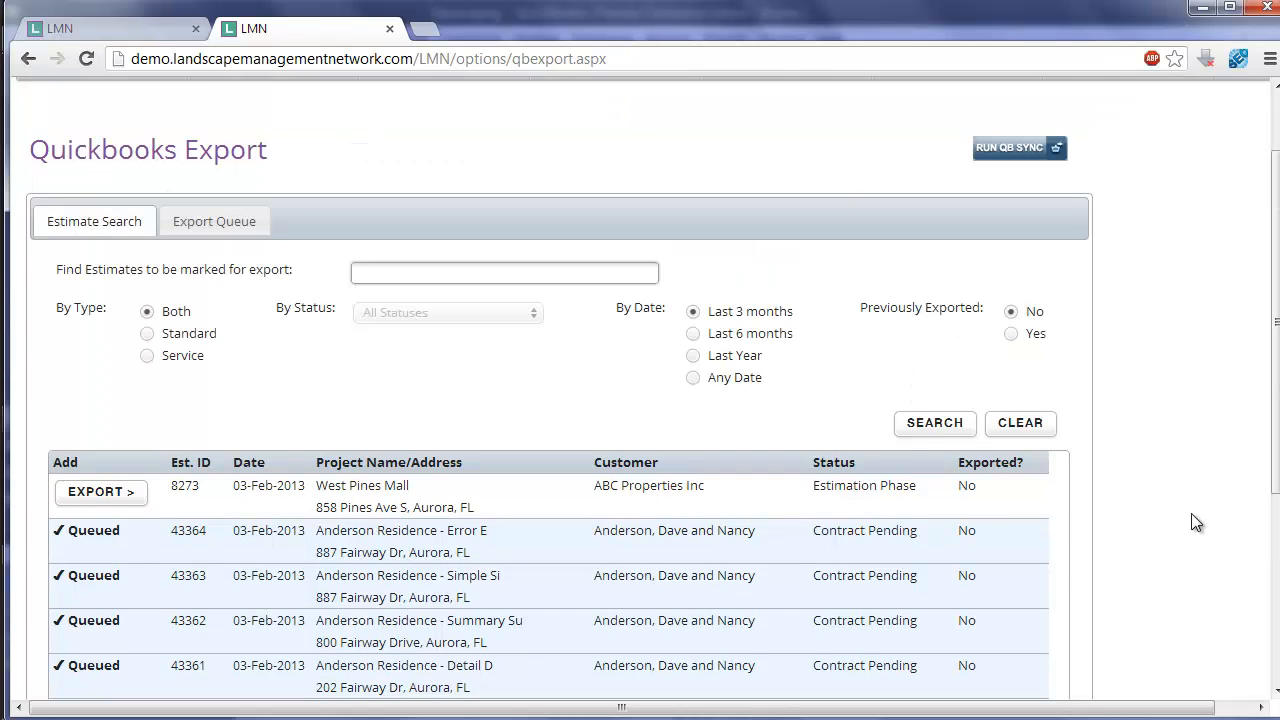
pyautogui.scroll(1, 1196, 522)
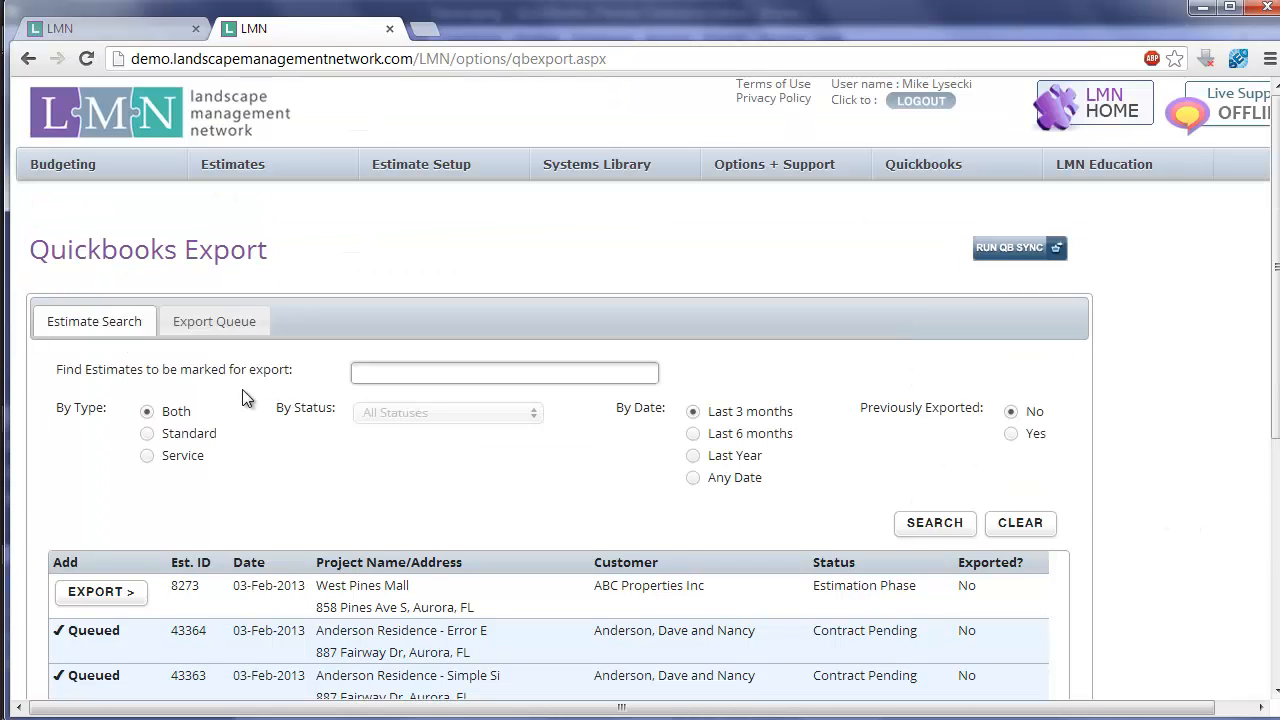
pyautogui.click(213, 320)
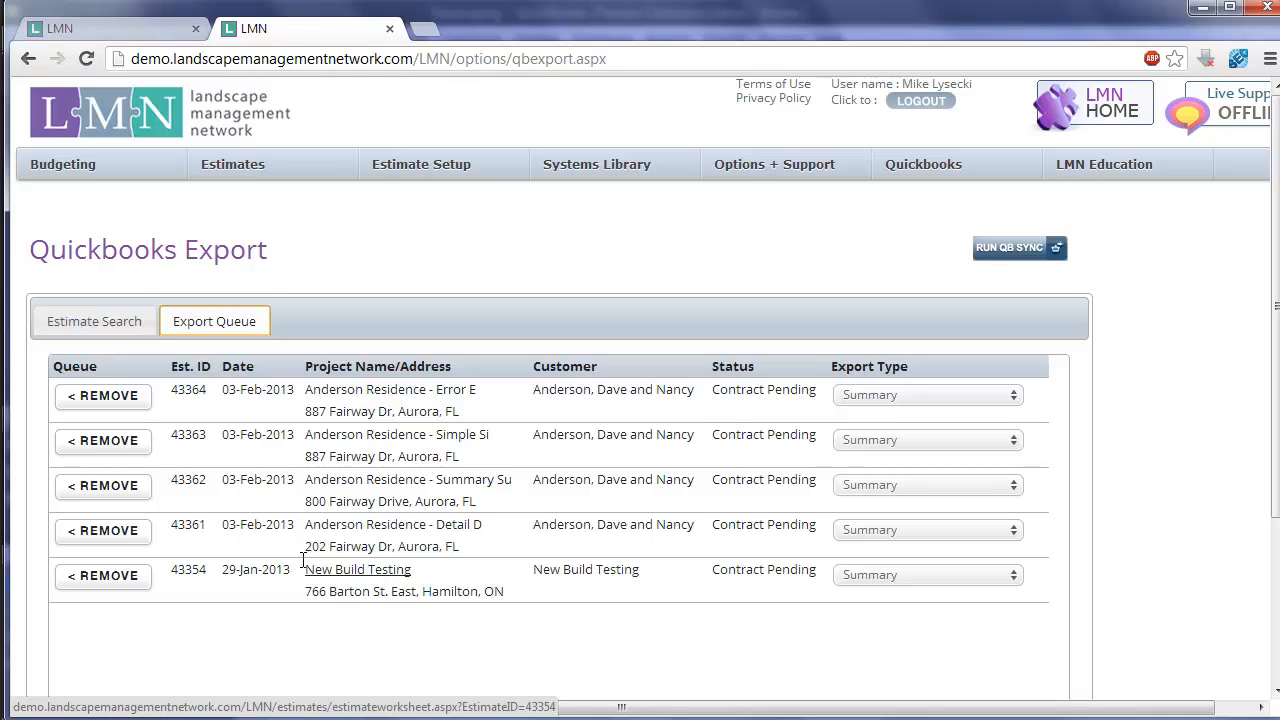
pyautogui.click(128, 584)
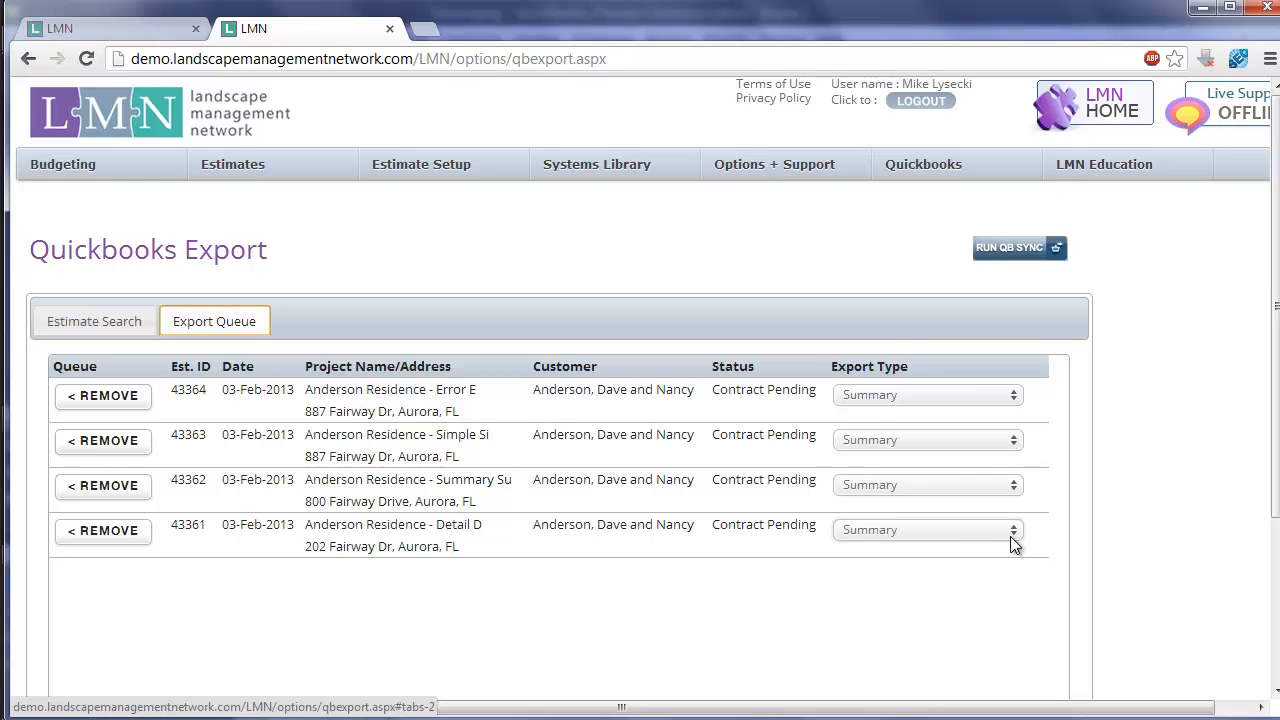
# - Set the export type of the queued Simple residence estimate to Simple
pyautogui.click(973, 440)
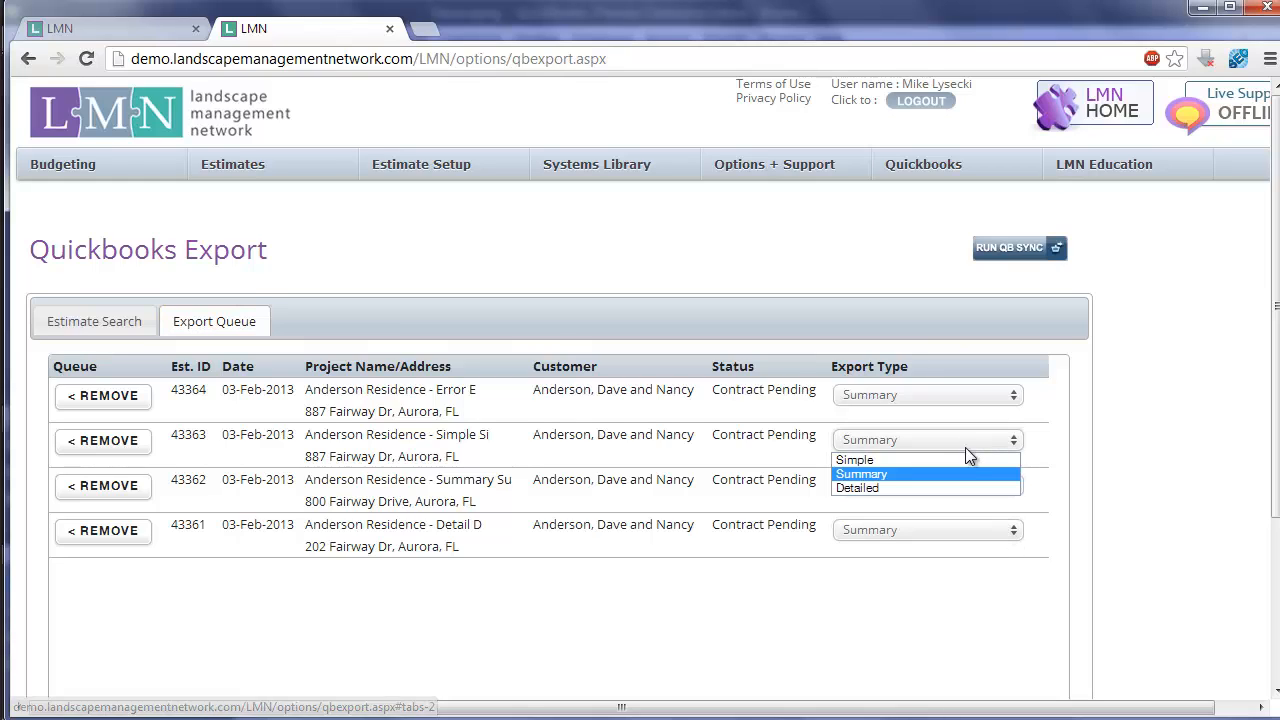
pyautogui.click(958, 456)
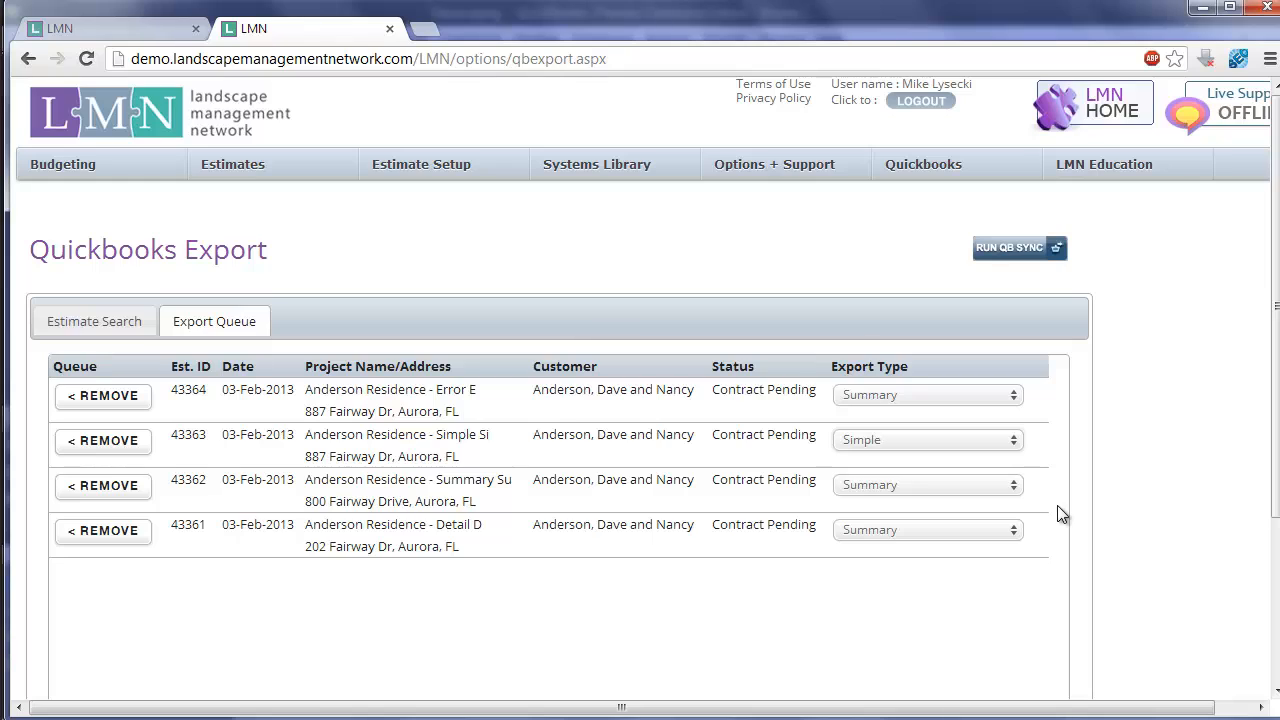
# - Keep the queued Summary residence estimate's export type at Summary, and set the Detail residence estimate's to Detailed
pyautogui.click(1004, 488)
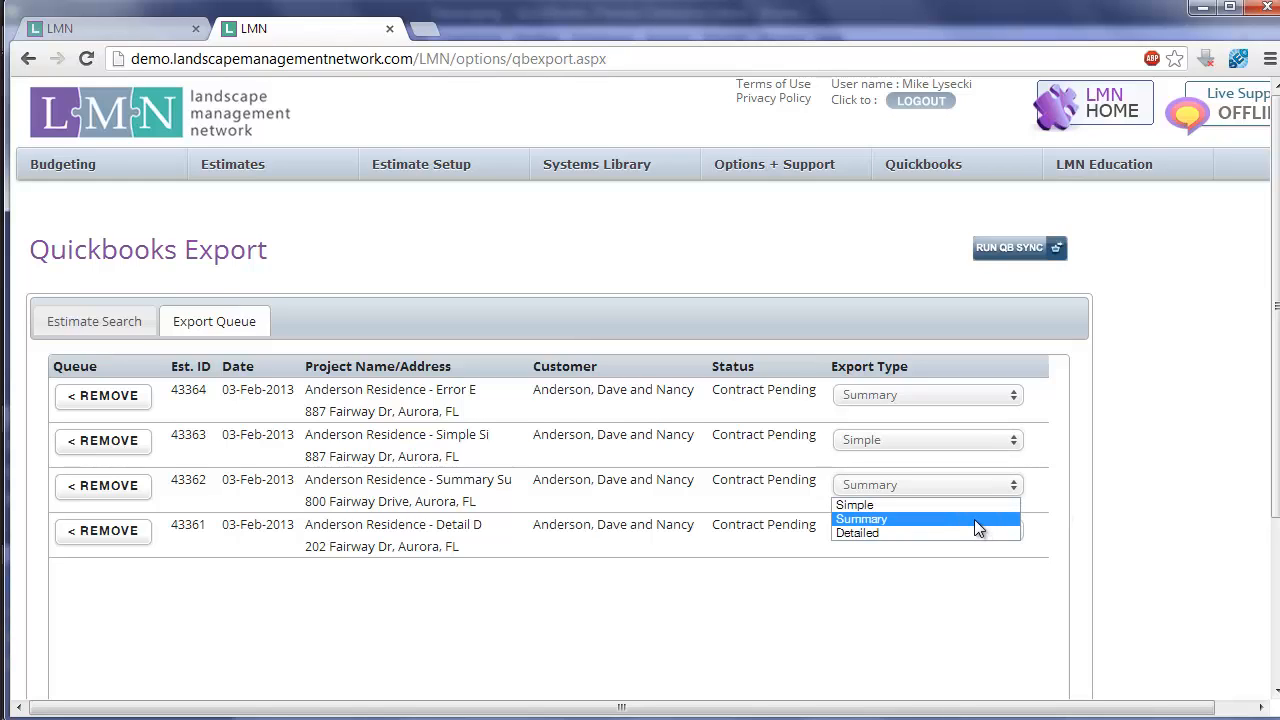
pyautogui.click(975, 520)
pyautogui.click(959, 535)
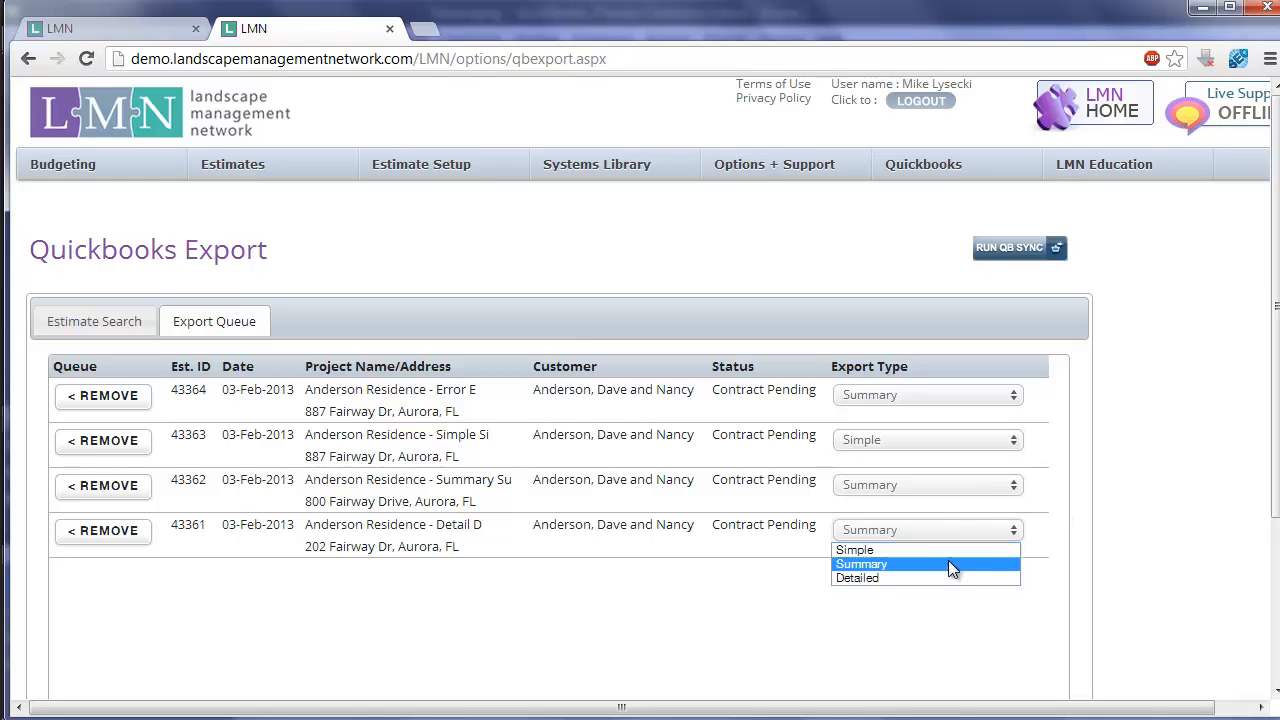
pyautogui.click(936, 579)
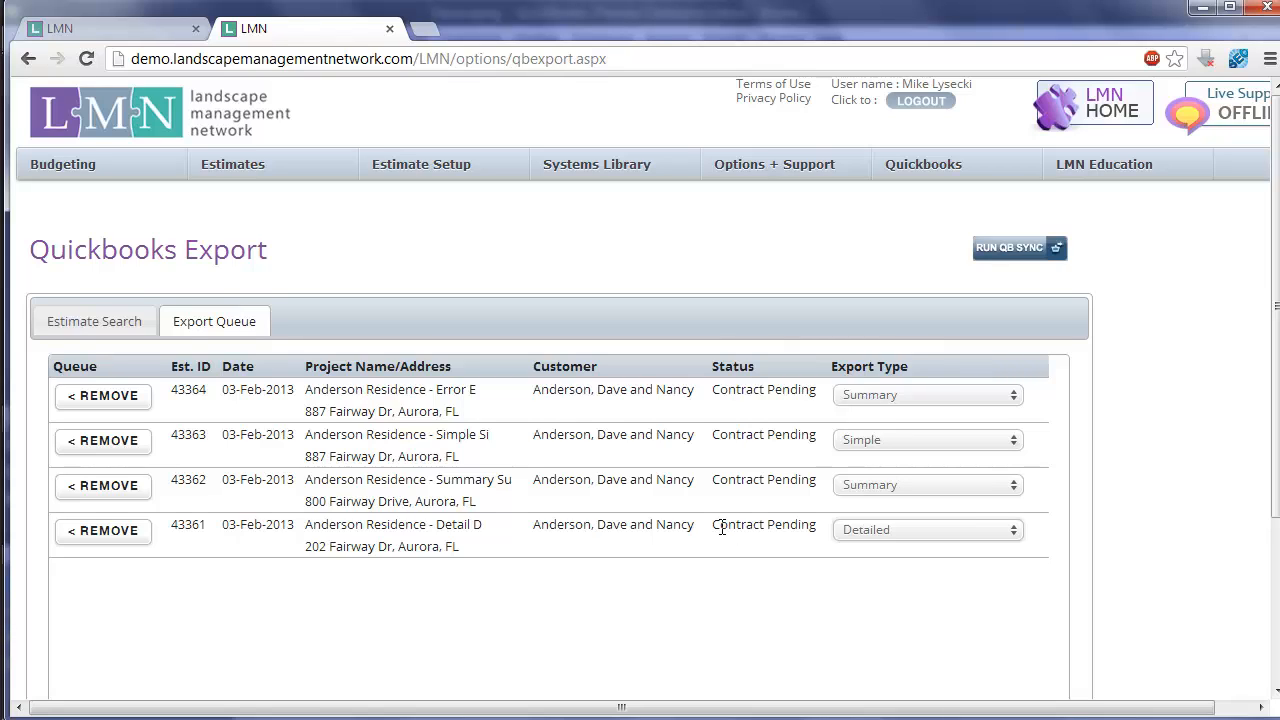
# - Run the QB Sync from the export page and start importing estimates from LMN to QuickBooks
pyautogui.click(1038, 258)
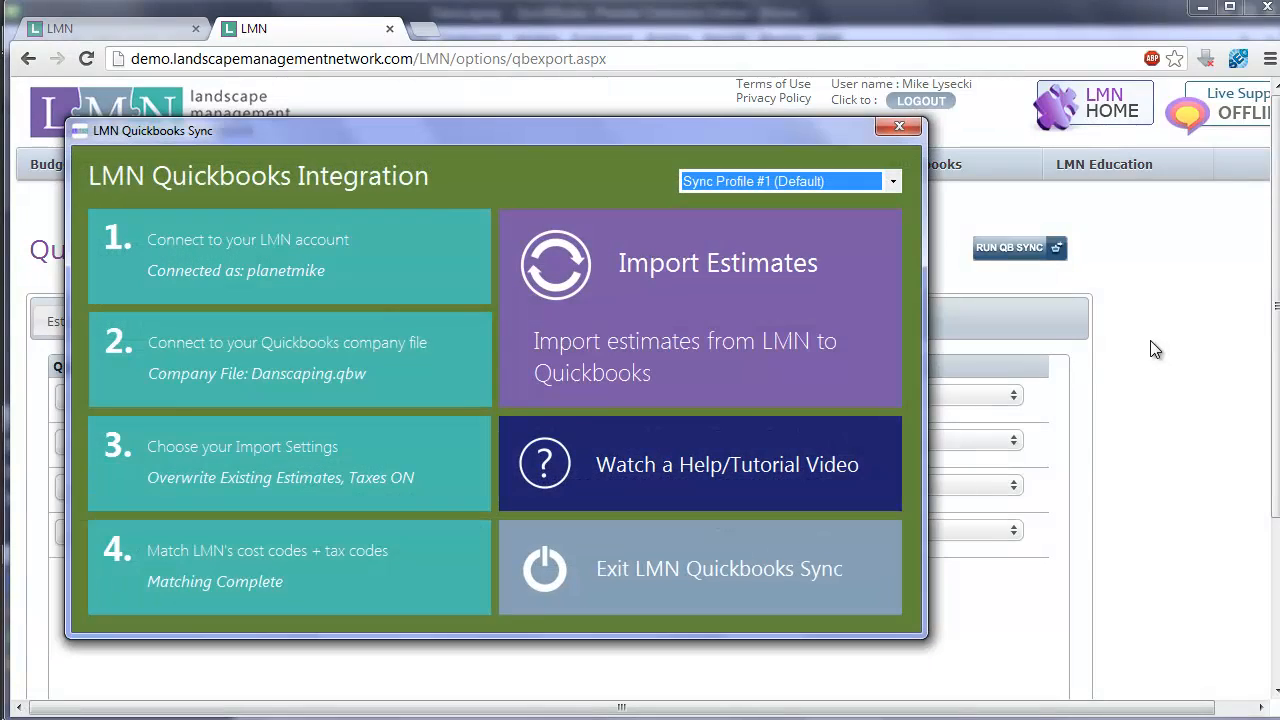
pyautogui.moveTo(485, 133); pyautogui.dragTo(590, 137)
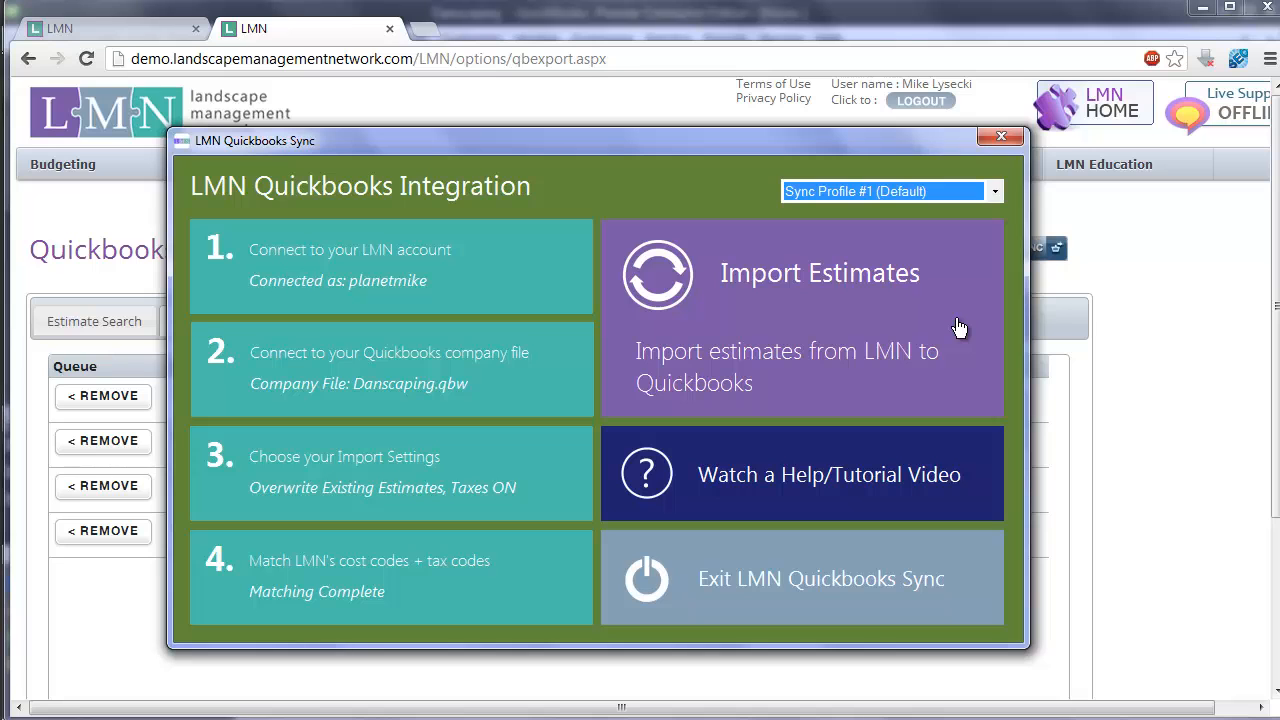
pyautogui.click(847, 312)
pyautogui.moveTo(775, 167); pyautogui.dragTo(835, 110)
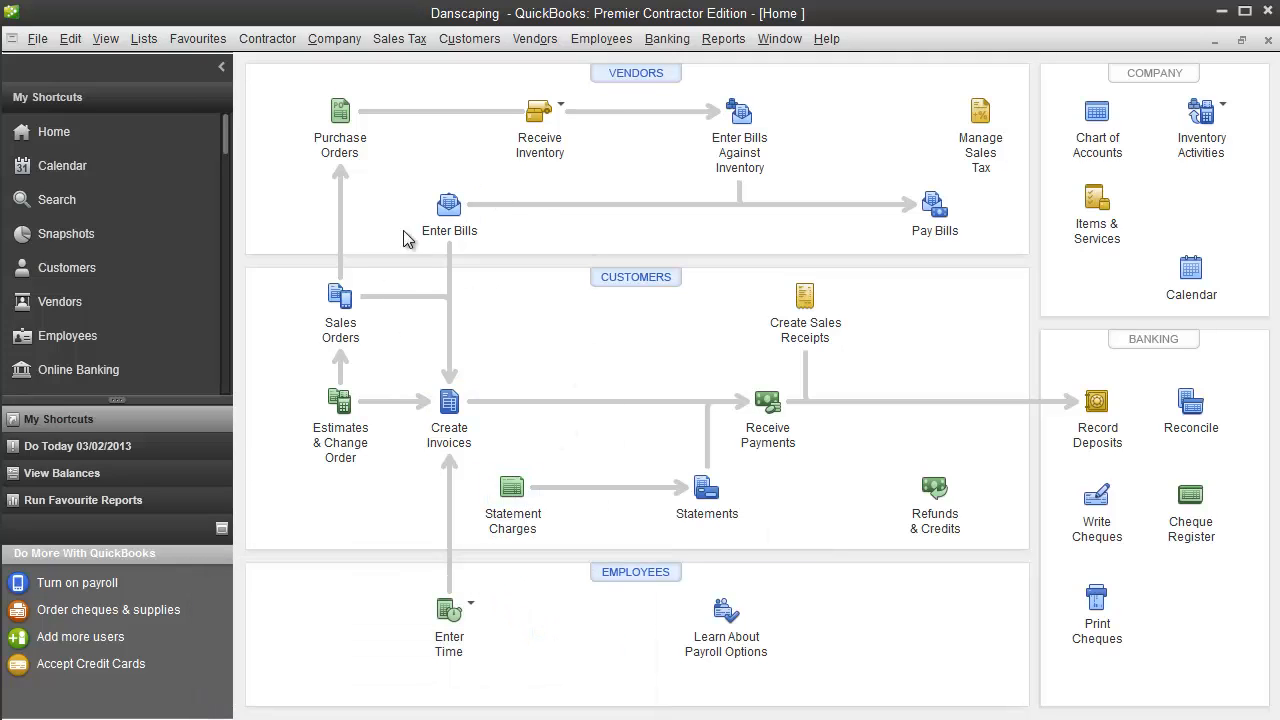
# - In QuickBooks, view the Sales Tax preferences and close them without making changes
pyautogui.click(70, 38)
pyautogui.click(110, 281)
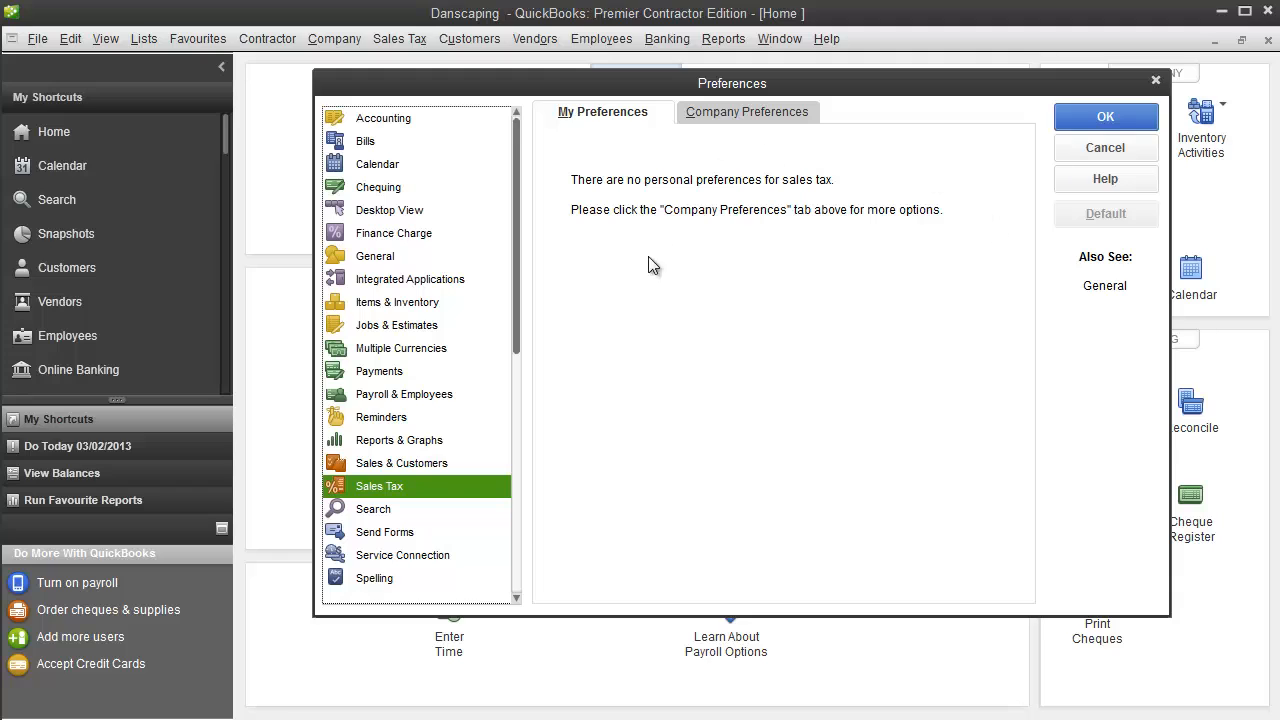
pyautogui.click(1120, 150)
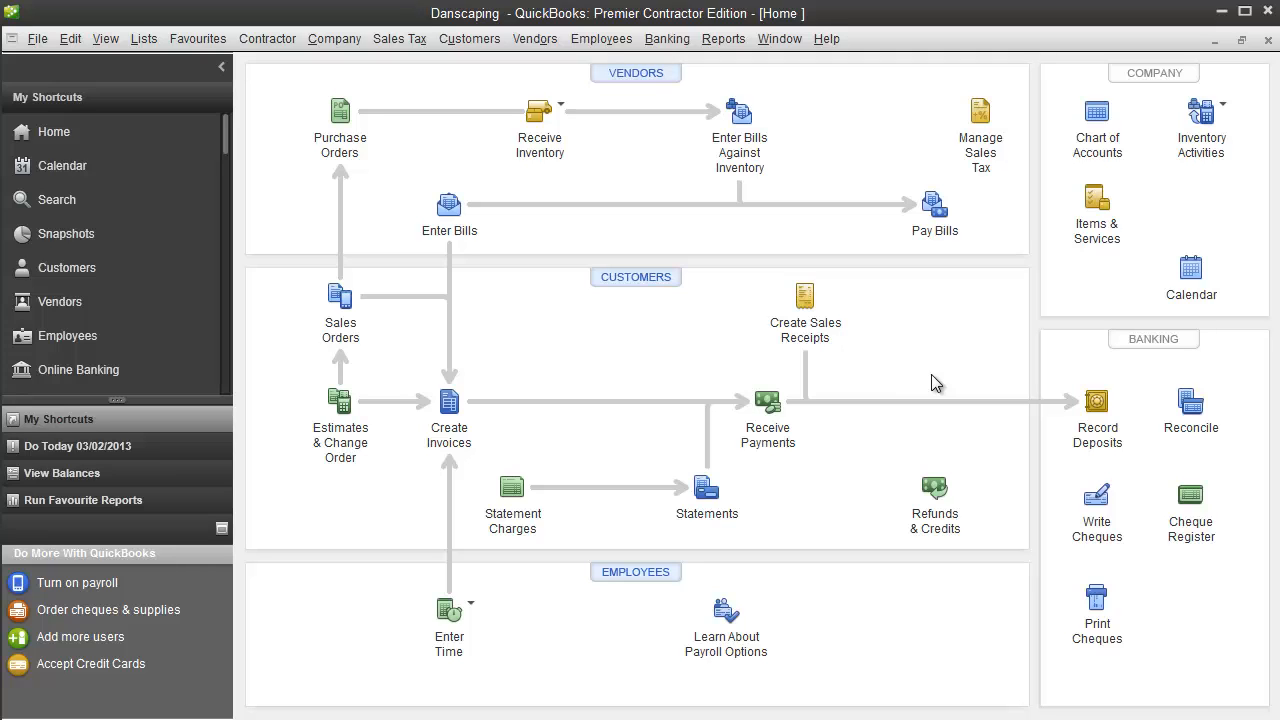
# - Switch back to the Import Estimates window and continue to the list of estimates to import
pyautogui.moveTo(422, 719)
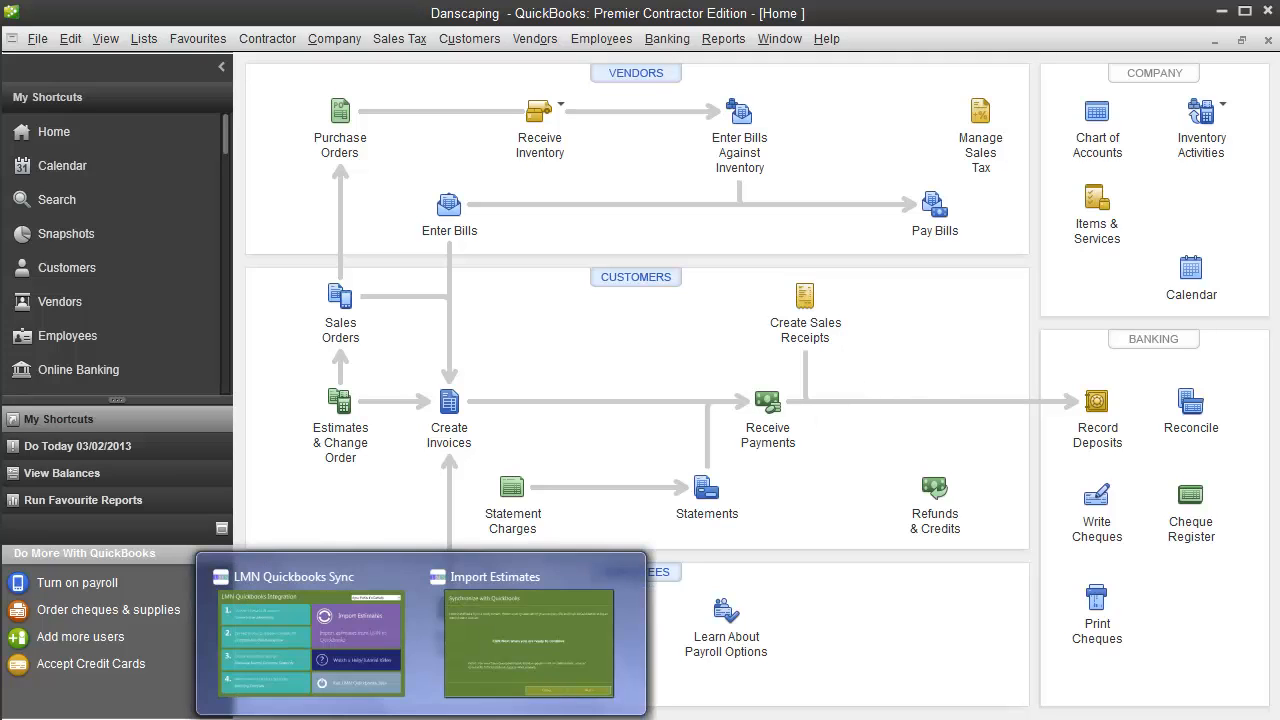
pyautogui.click(556, 612)
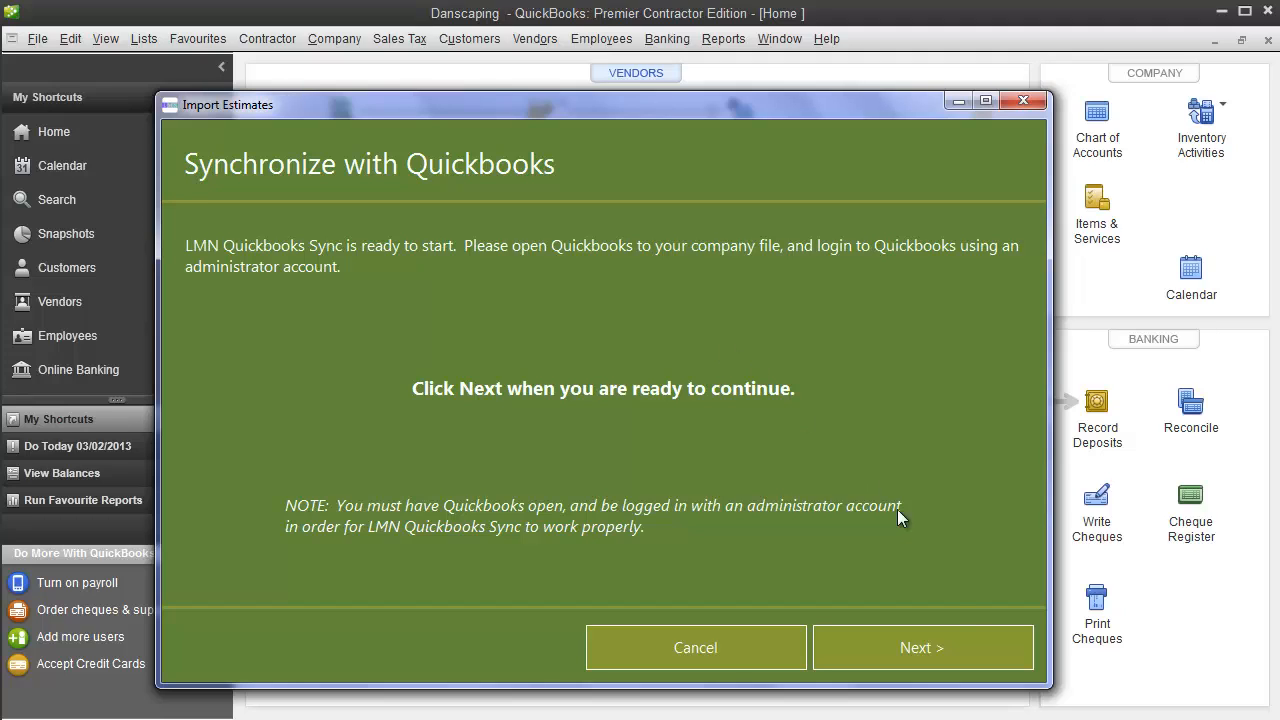
pyautogui.click(936, 647)
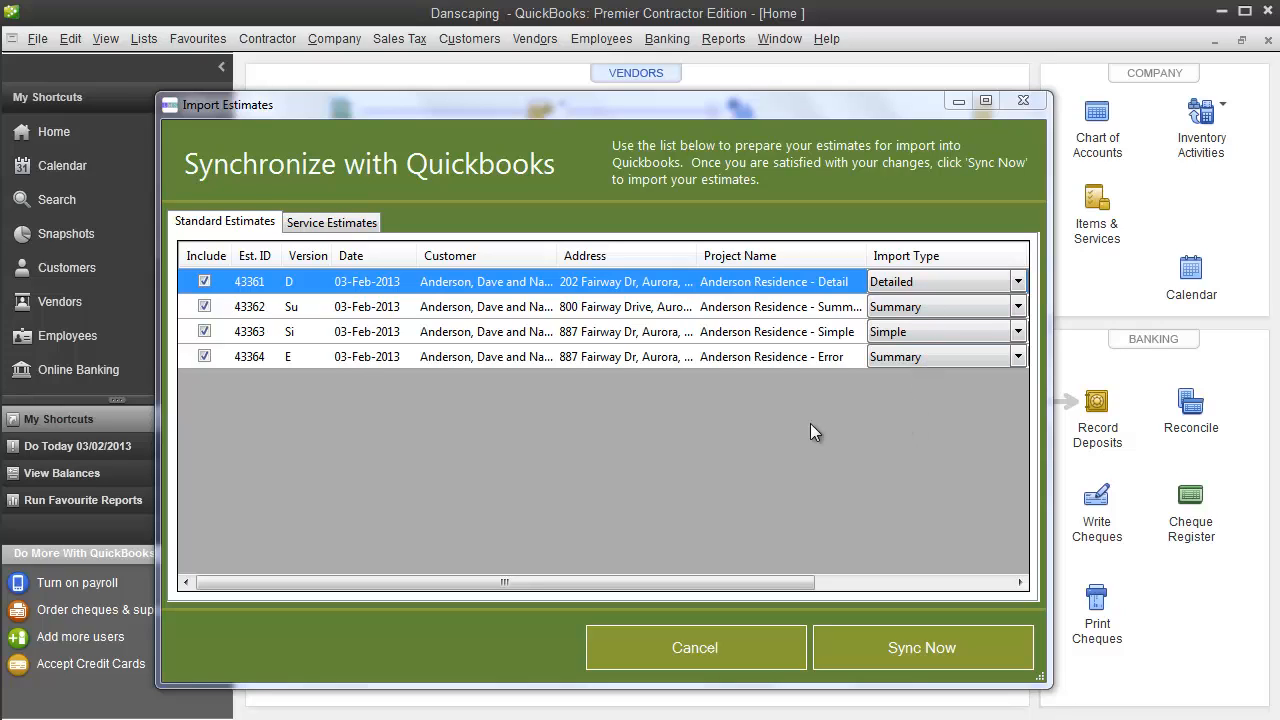
# - Exclude the Simple and Summary residence estimates from the import, and include both again
pyautogui.click(204, 331)
pyautogui.click(204, 307)
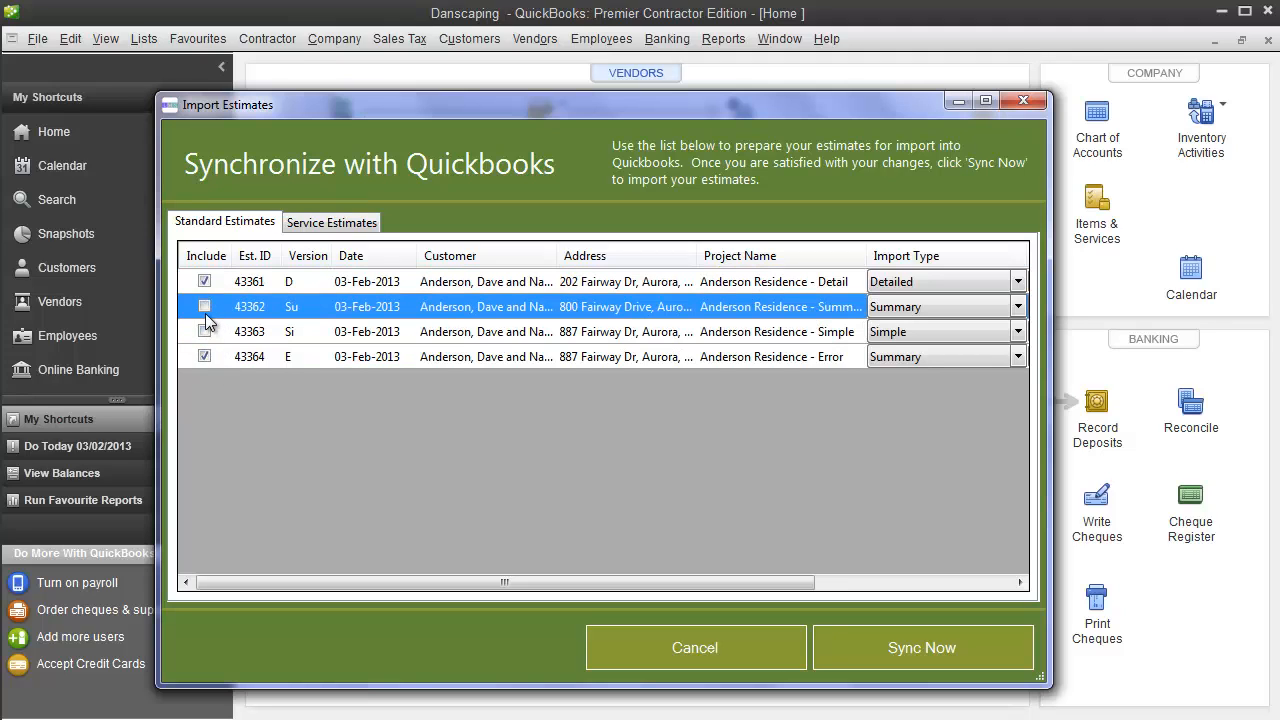
pyautogui.click(205, 332)
pyautogui.click(204, 307)
# - Check the service estimates list, and return to the standard estimates to view their import status
pyautogui.click(318, 228)
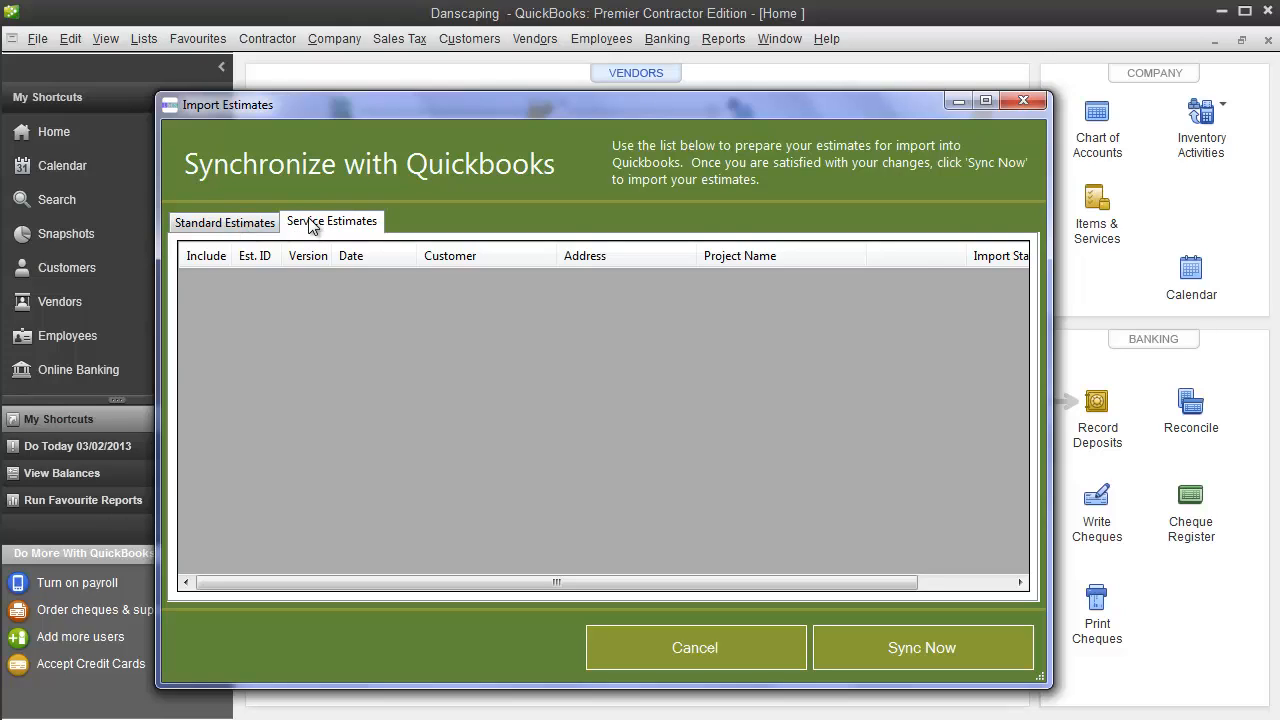
pyautogui.click(224, 228)
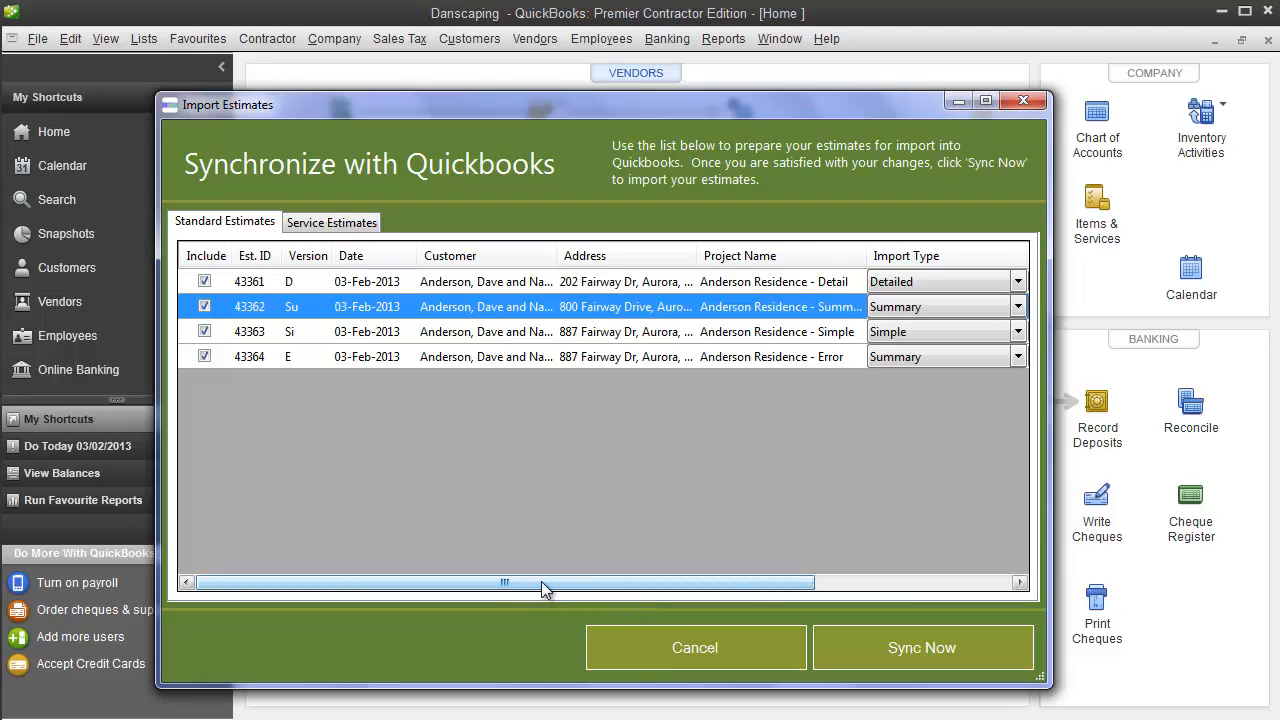
pyautogui.moveTo(543, 583); pyautogui.dragTo(826, 597)
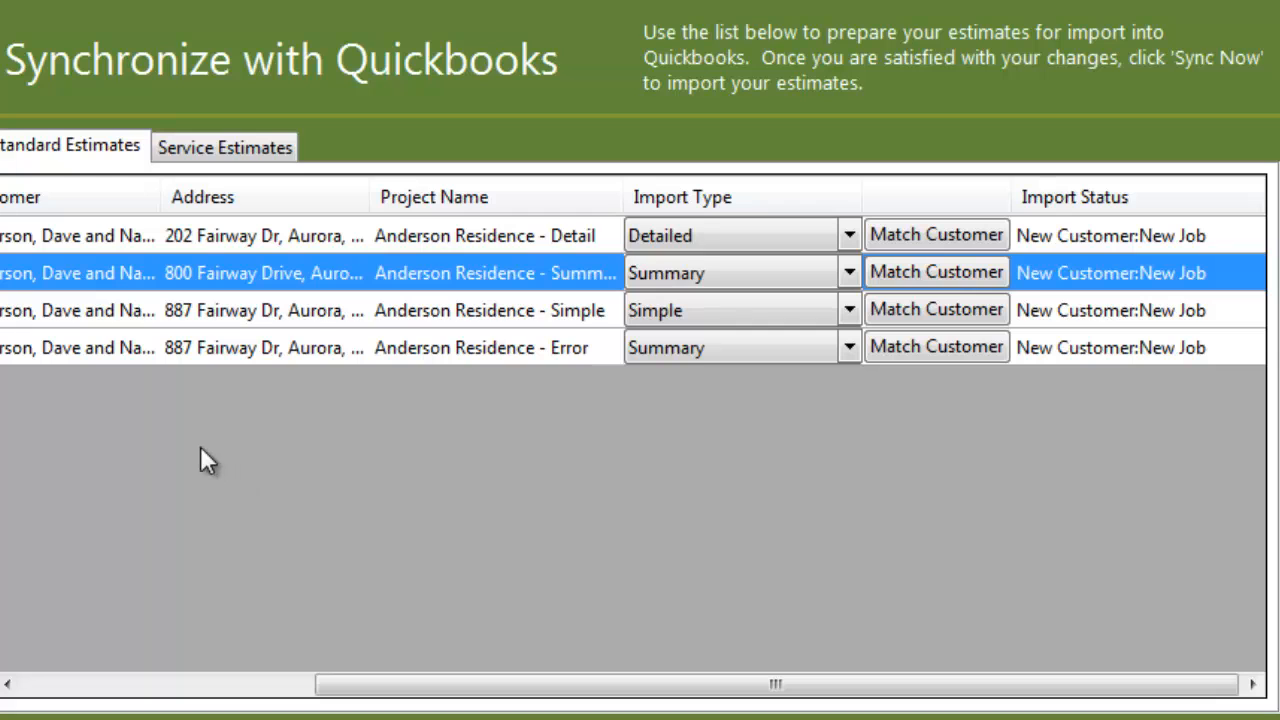
# - Try to match the Summary residence estimate to the existing customer Anderson Landscape Construction, Inc., searching for "ander"
pyautogui.click(944, 270)
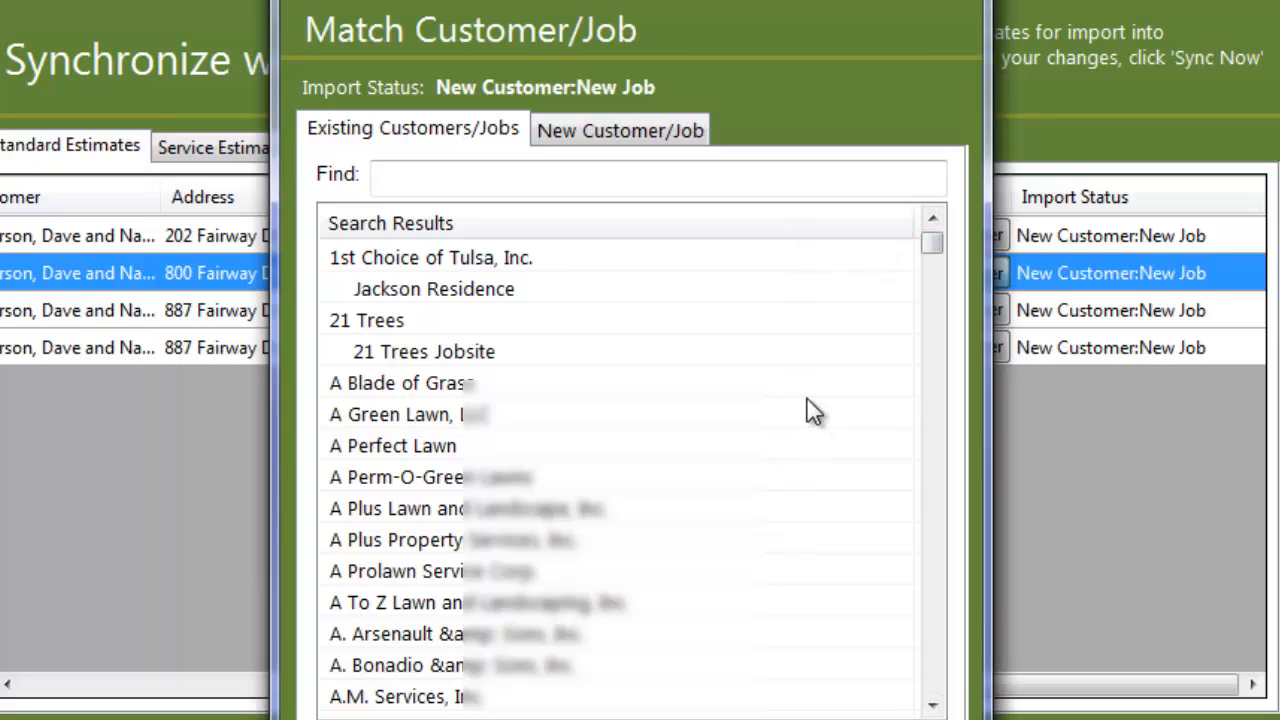
pyautogui.click(506, 176)
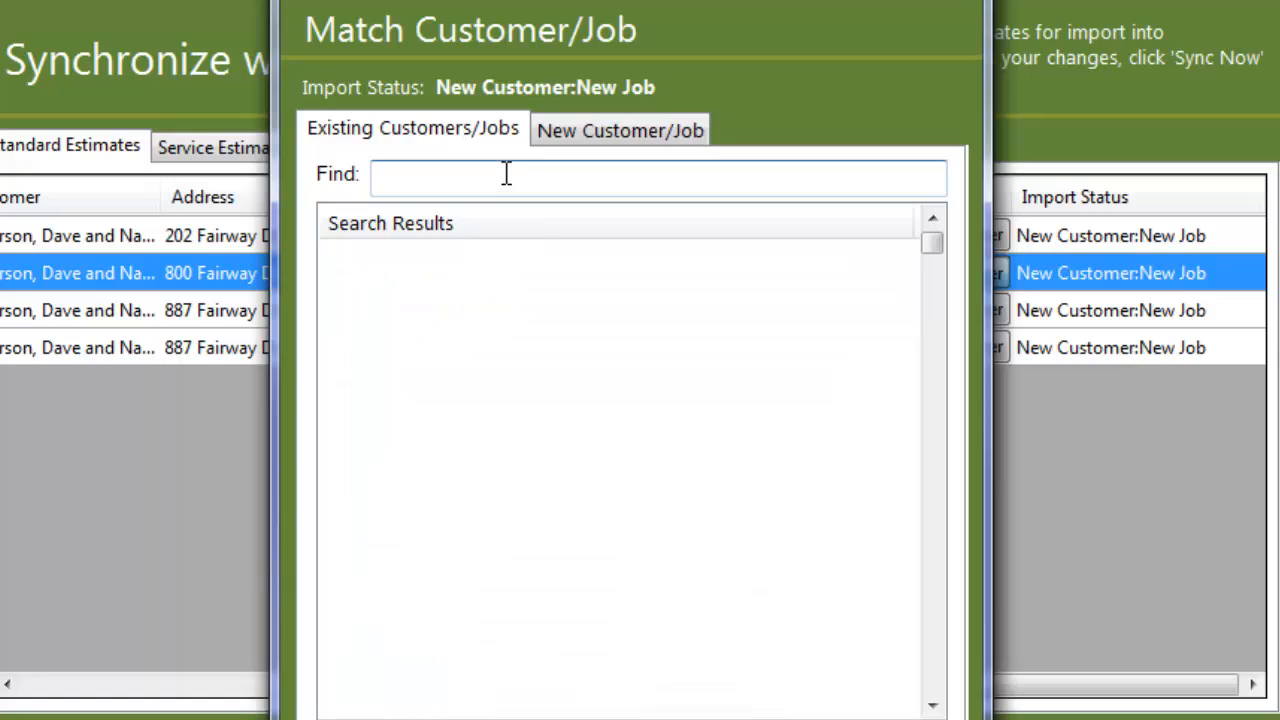
pyautogui.write('ander')
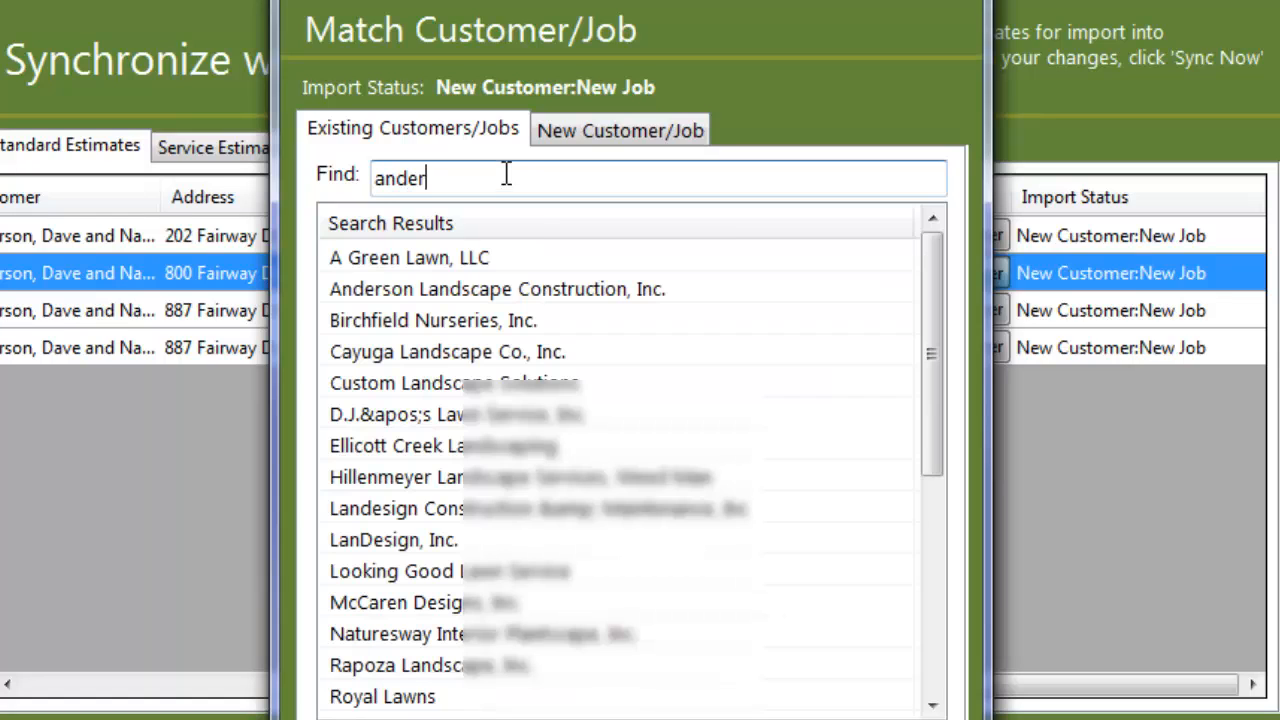
pyautogui.click(486, 295)
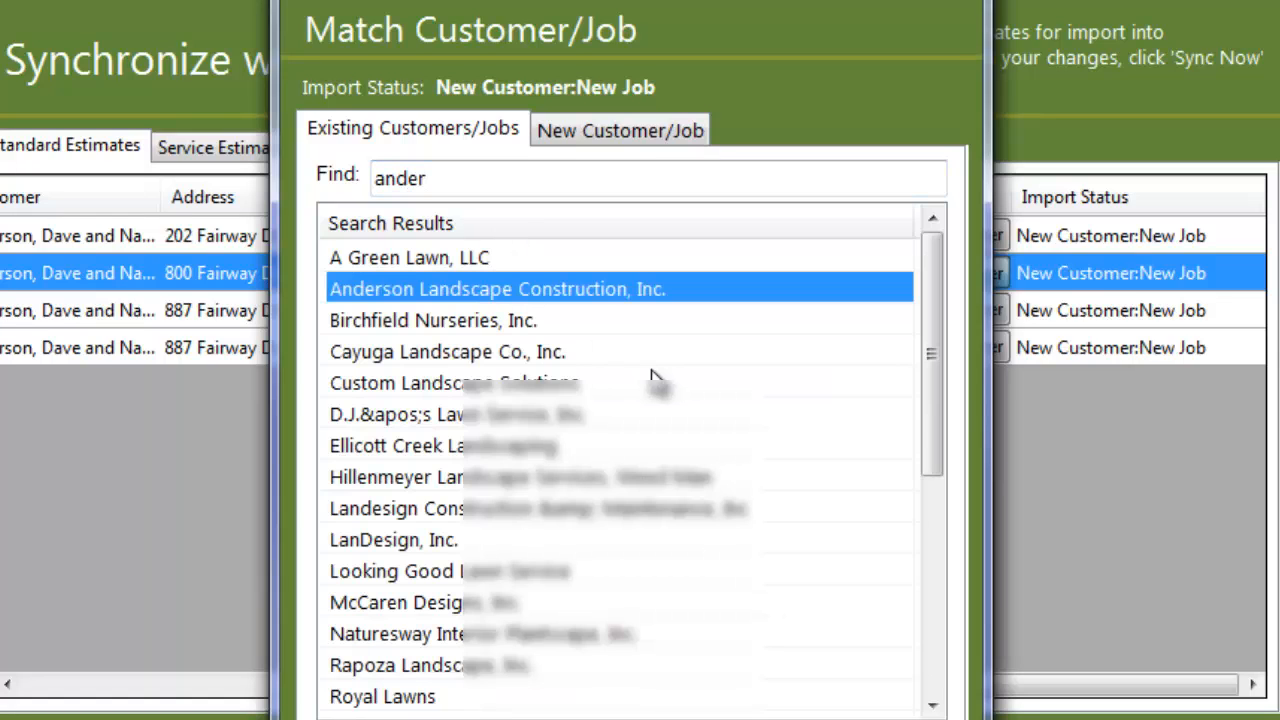
pyautogui.click(915, 718)
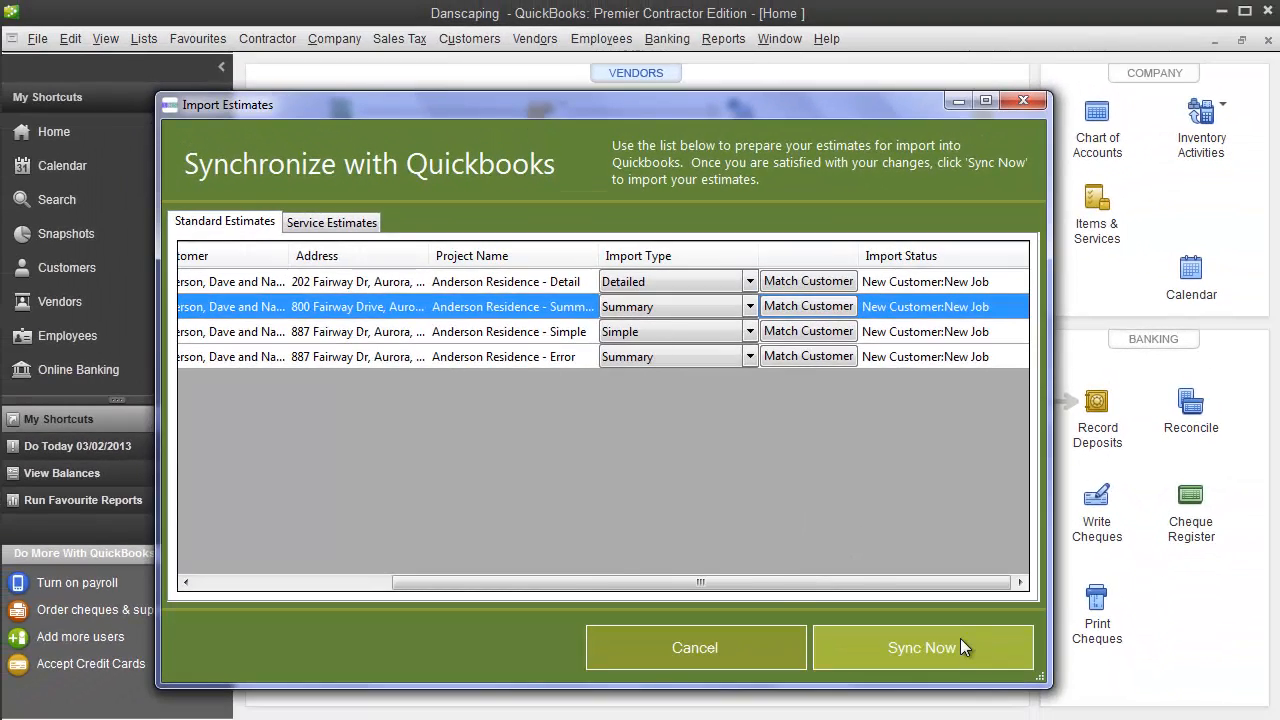
# - Synchronize the listed estimates with QuickBooks and open the import log file
pyautogui.click(1160, 719)
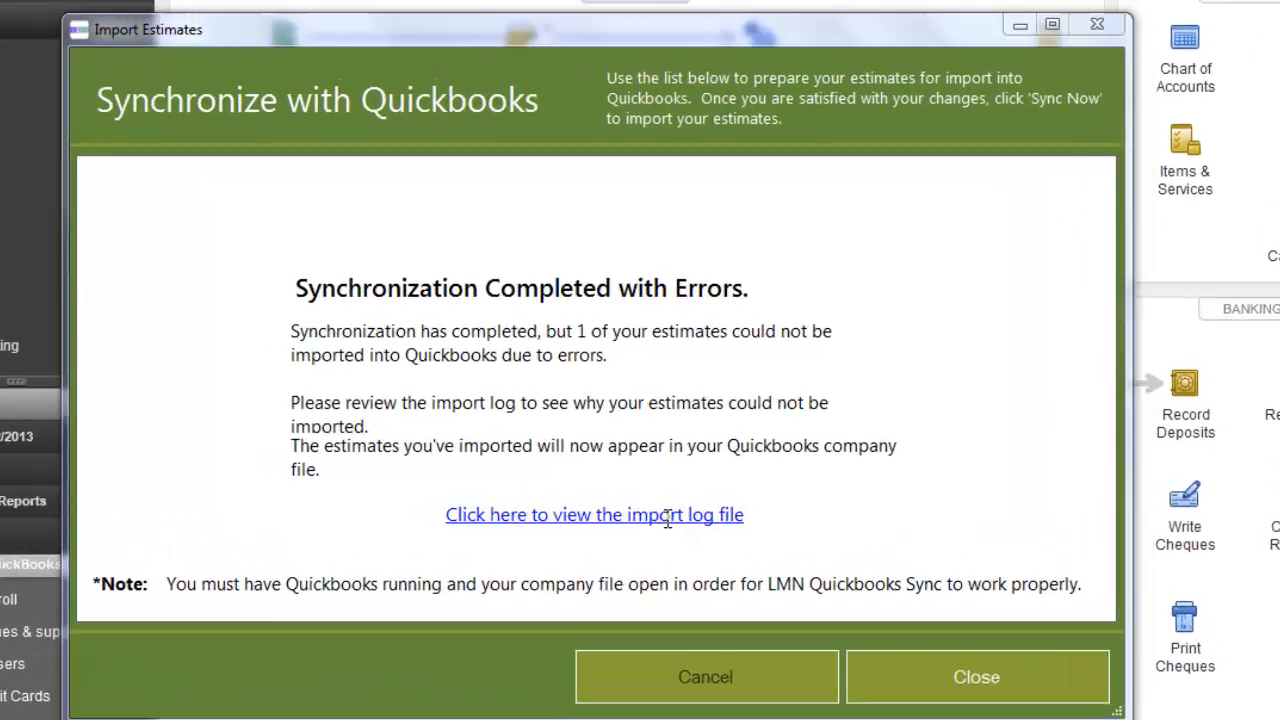
pyautogui.click(664, 520)
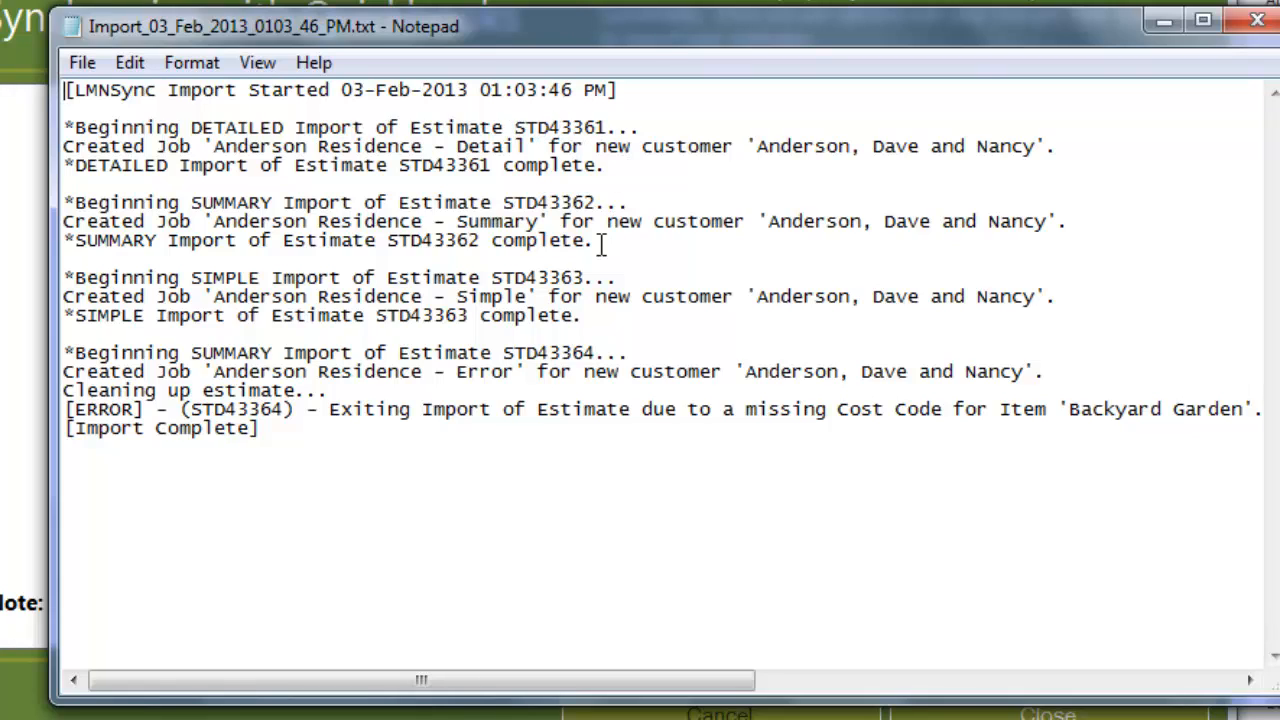
# - Examine the import log for each estimate's outcome and the full text of any error
pyautogui.click(600, 316)
pyautogui.click(624, 352)
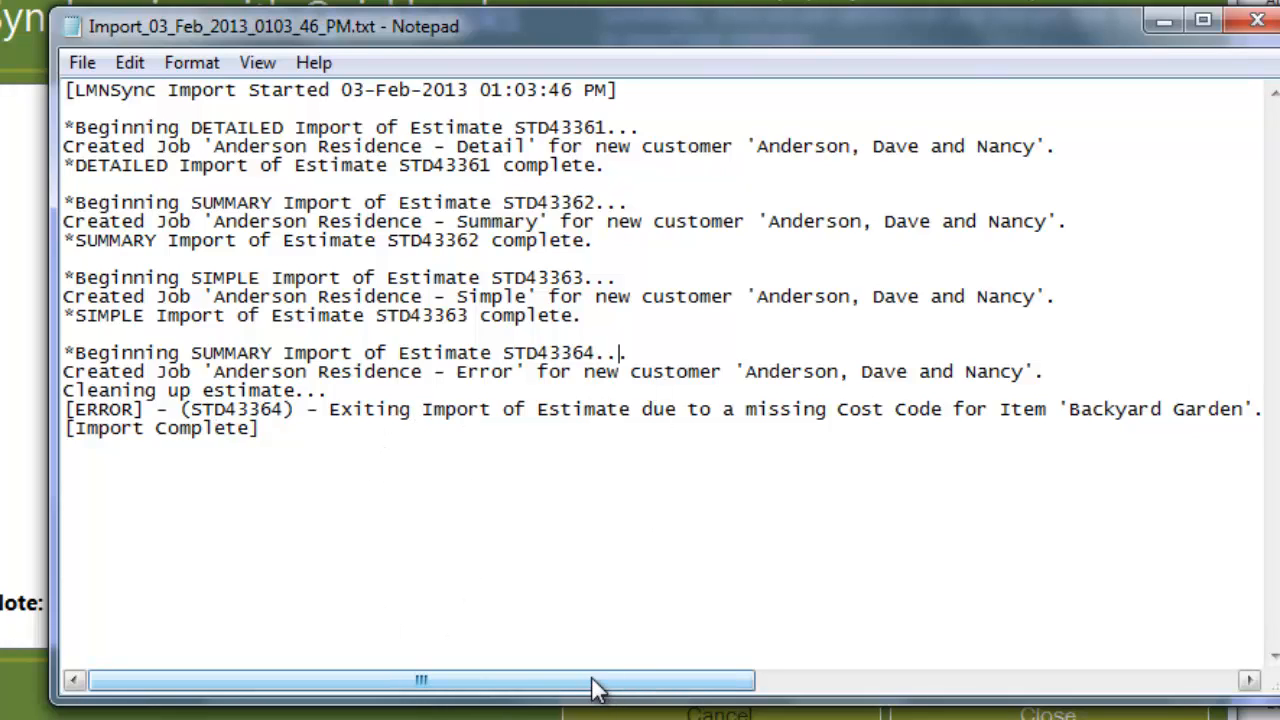
pyautogui.moveTo(594, 686); pyautogui.dragTo(1125, 697)
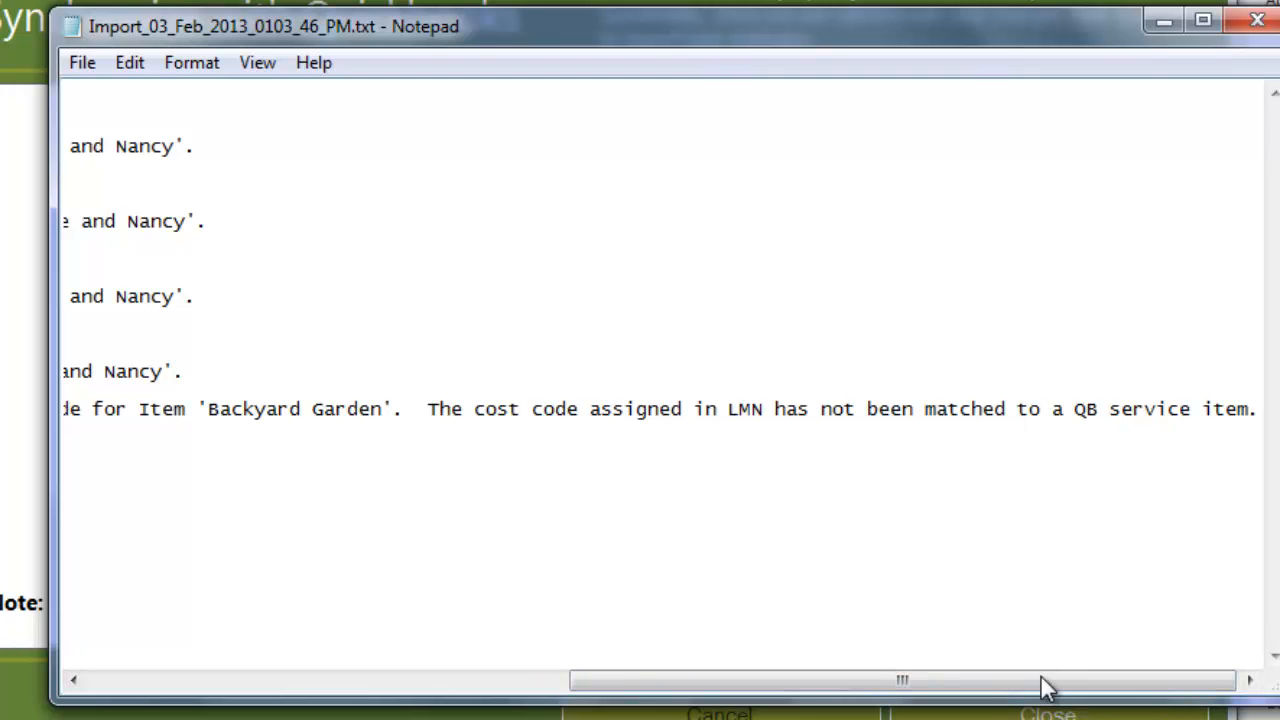
pyautogui.moveTo(1040, 692); pyautogui.dragTo(590, 682)
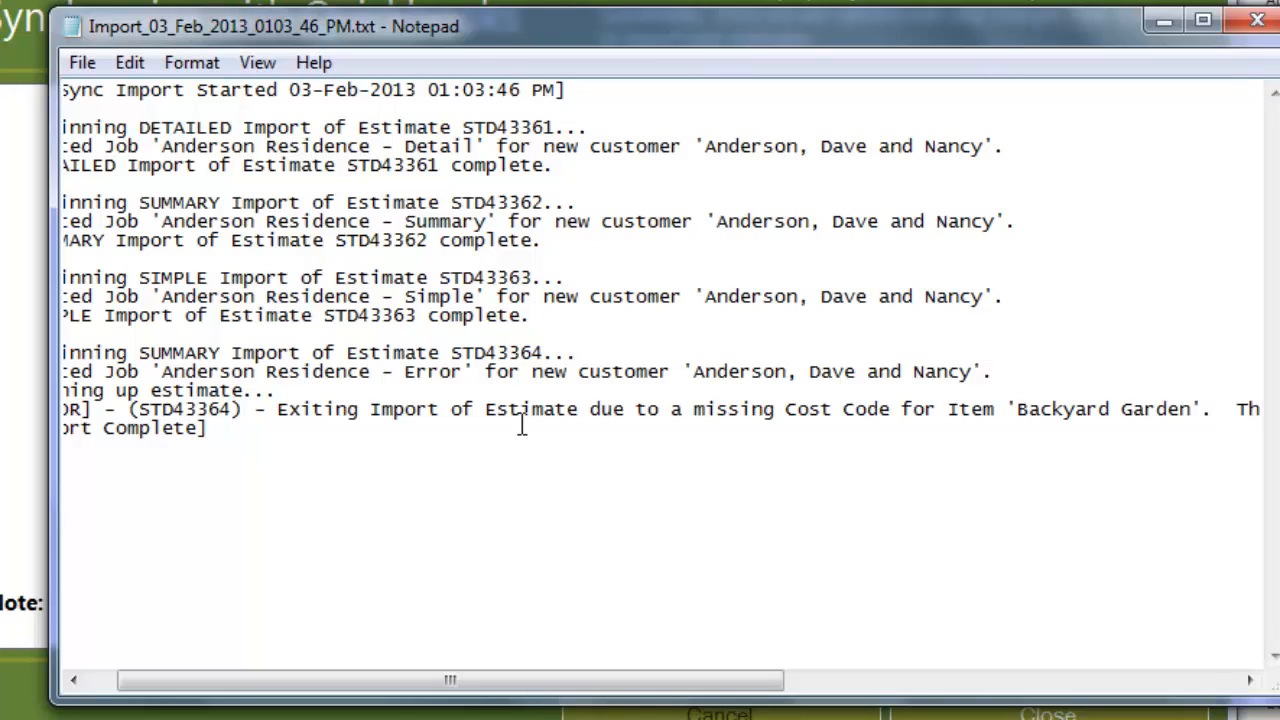
pyautogui.moveTo(497, 684); pyautogui.dragTo(356, 687)
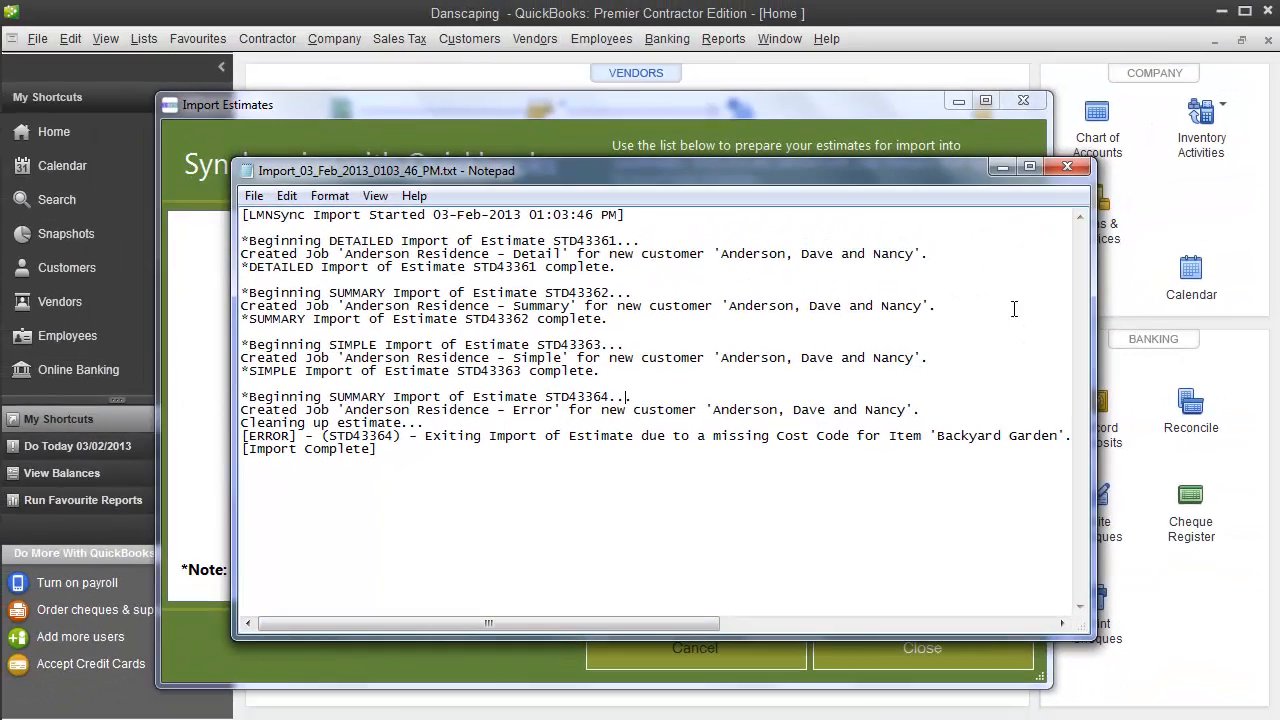
# - Close the import log and the Import Estimates window, and exit LMN Quickbooks Sync
pyautogui.click(1068, 168)
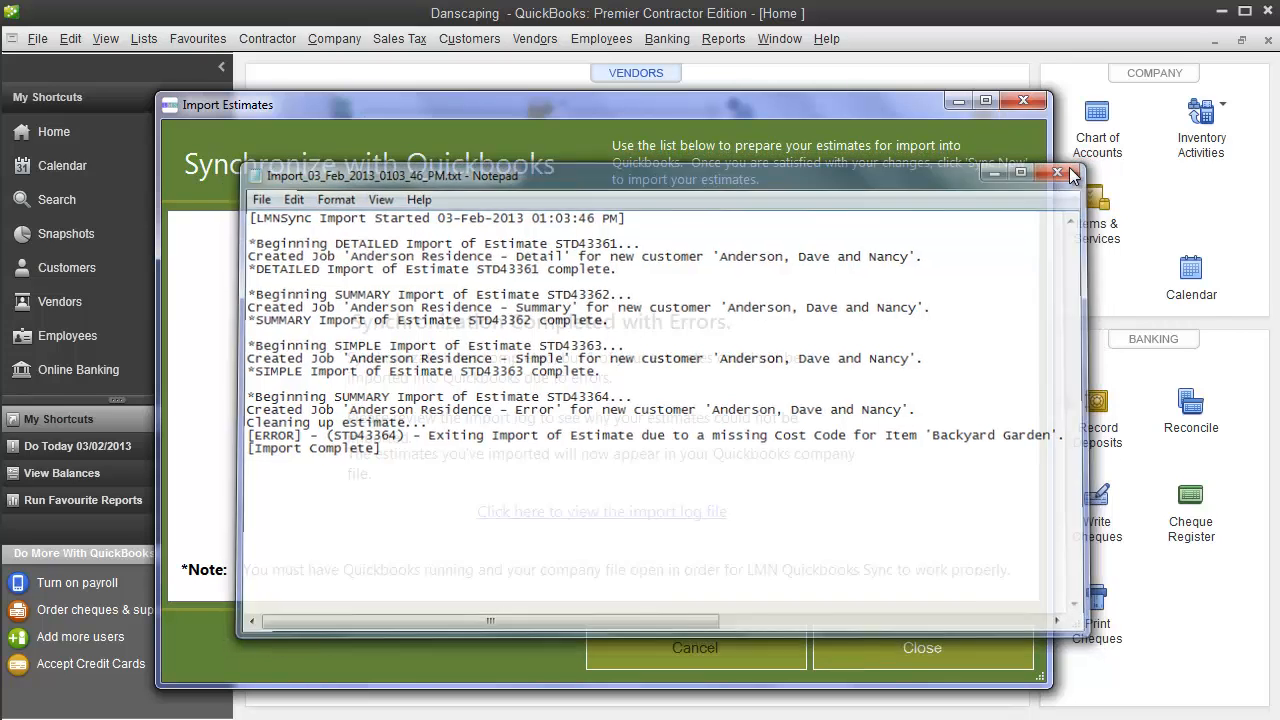
pyautogui.click(943, 647)
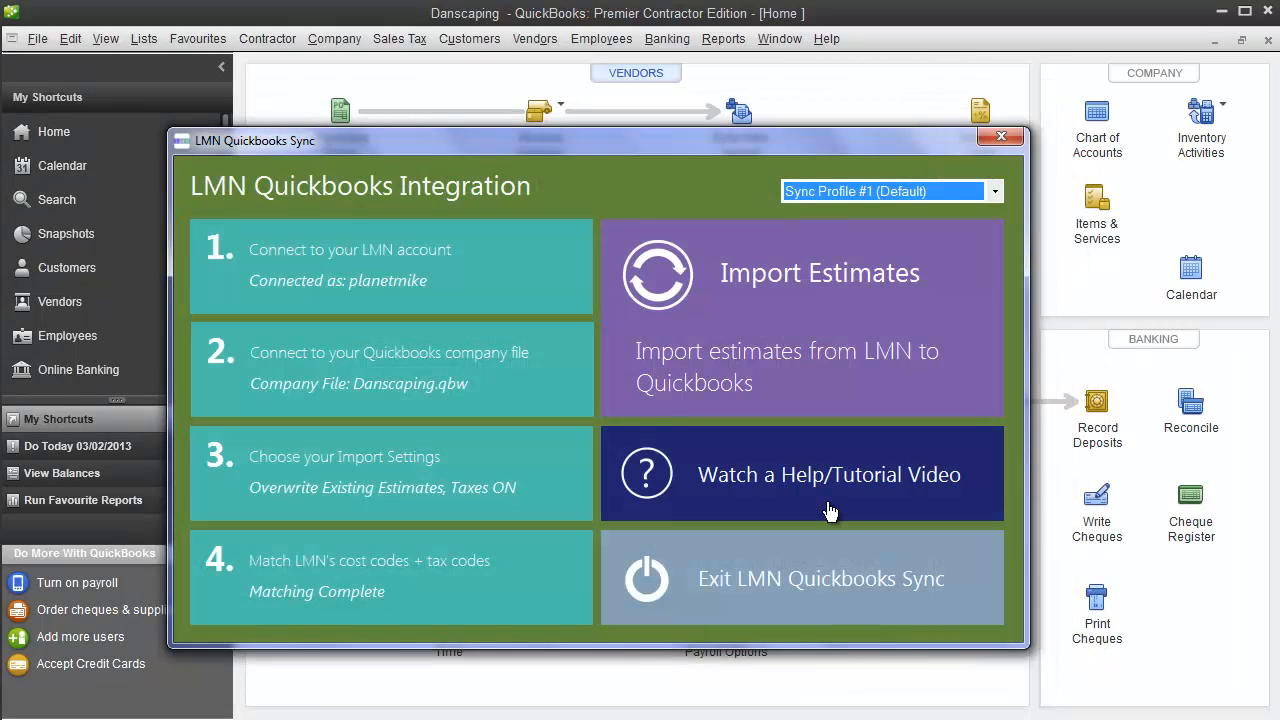
pyautogui.click(906, 588)
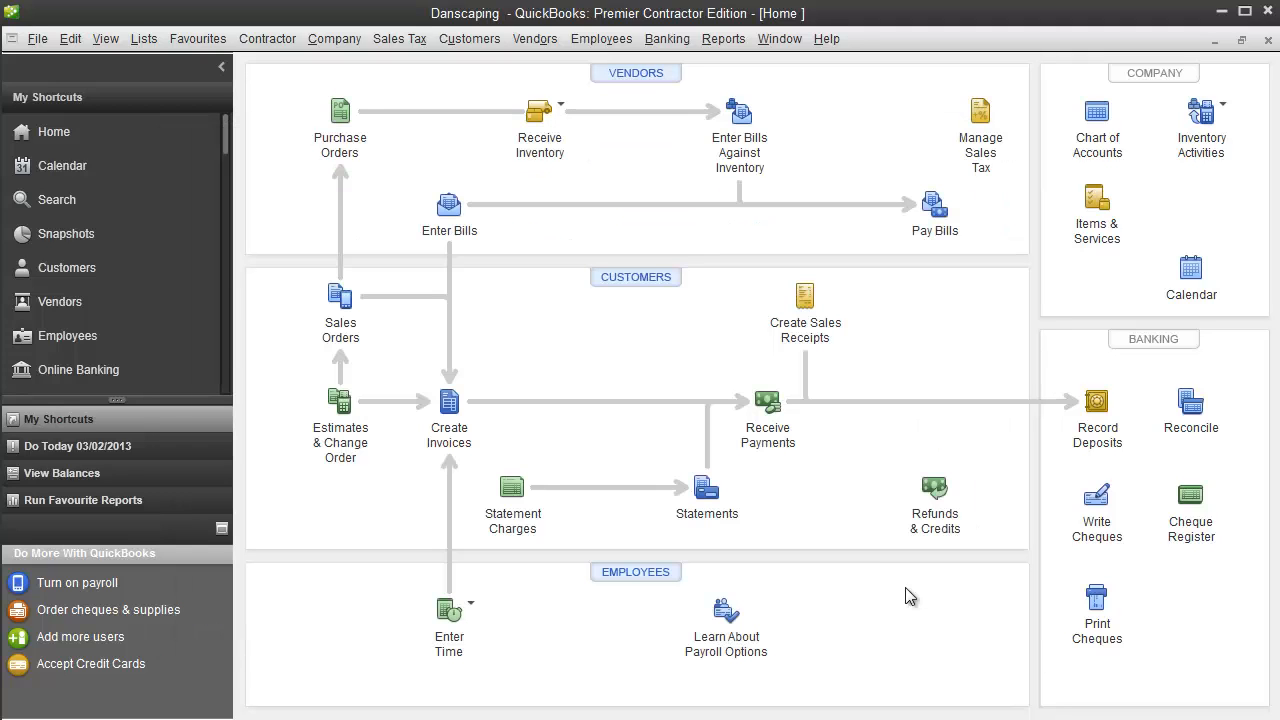
# - In the QuickBooks Customer Centre, show the imported customer's transactions and widen the customer information area
pyautogui.click(90, 265)
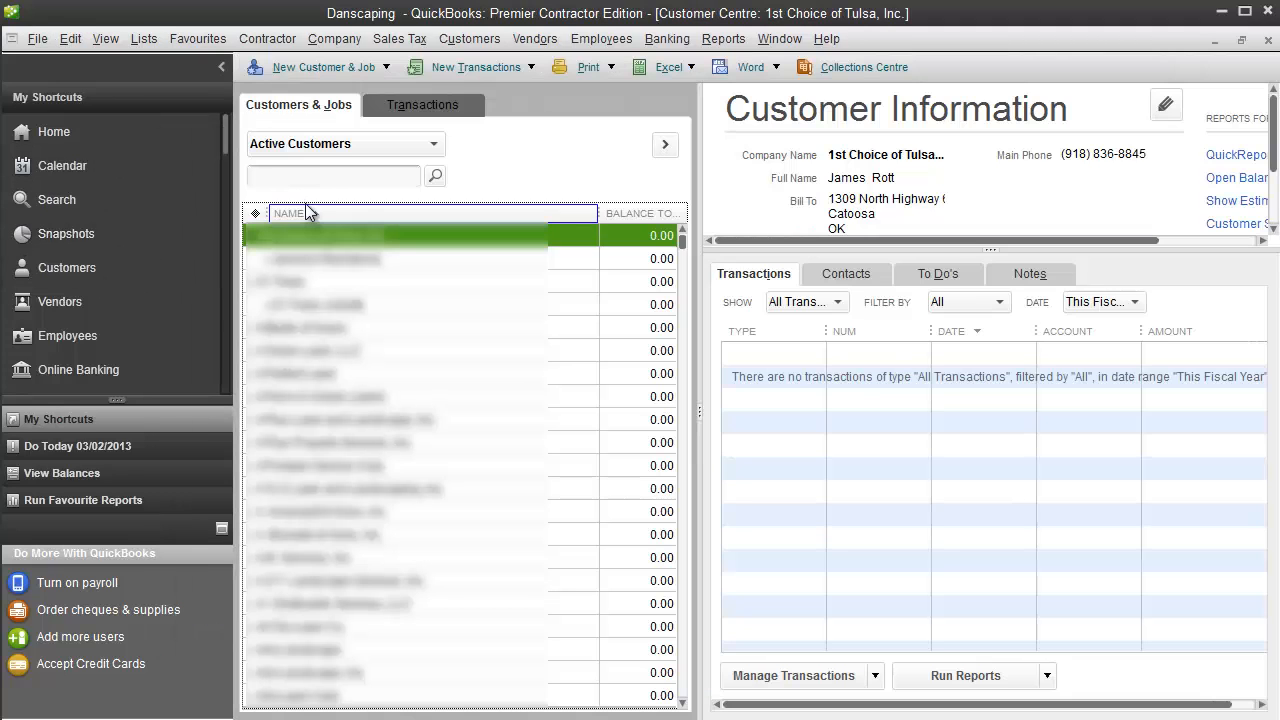
pyautogui.click(305, 213)
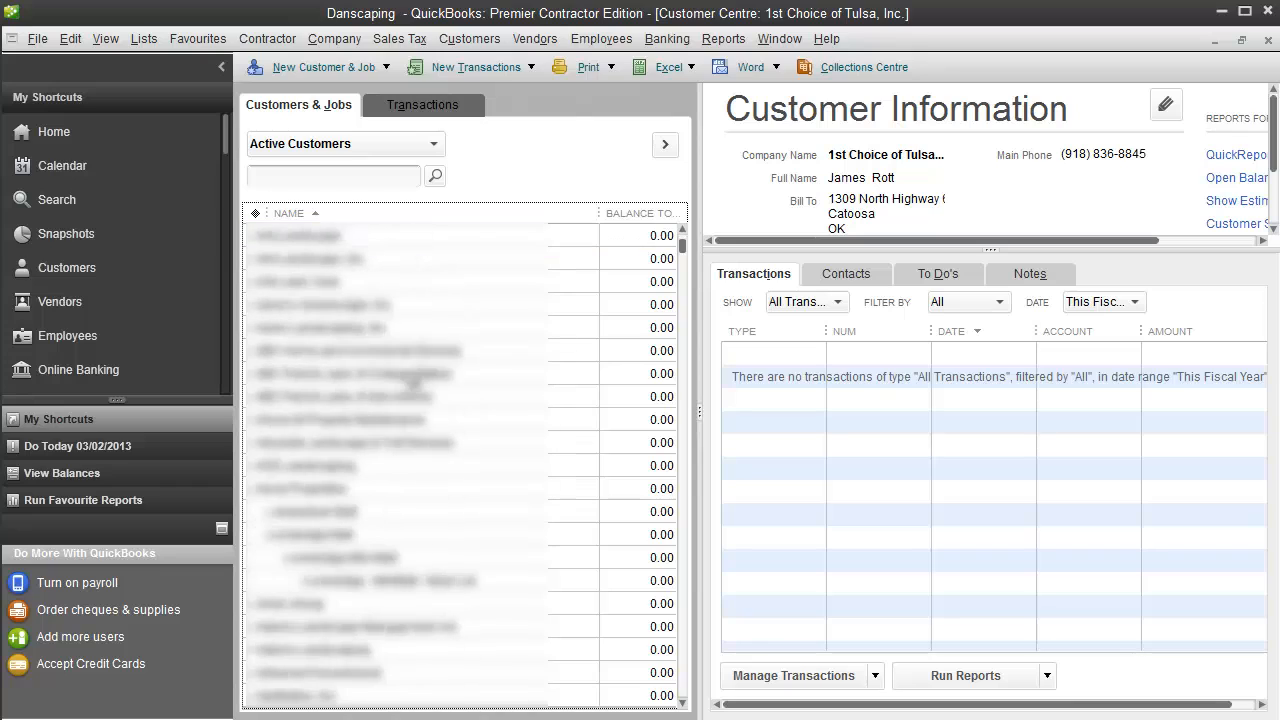
pyautogui.scroll(-8, 412, 378)
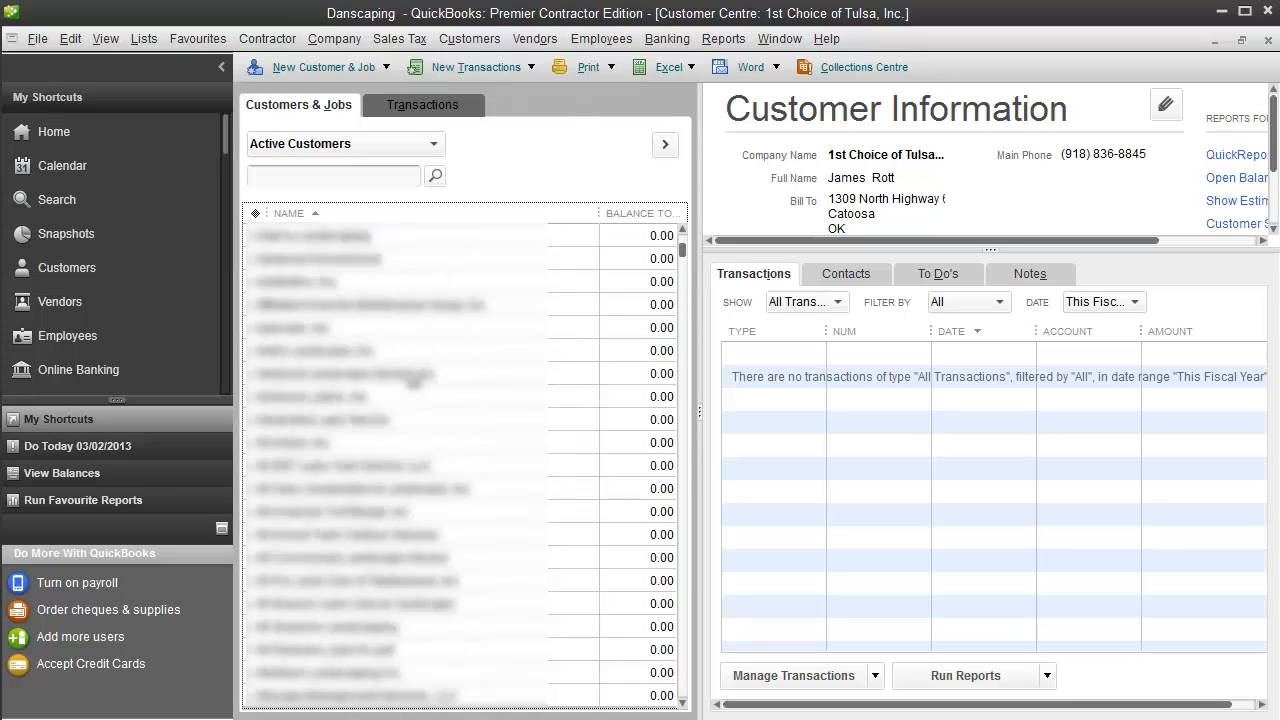
pyautogui.scroll(-6, 410, 375)
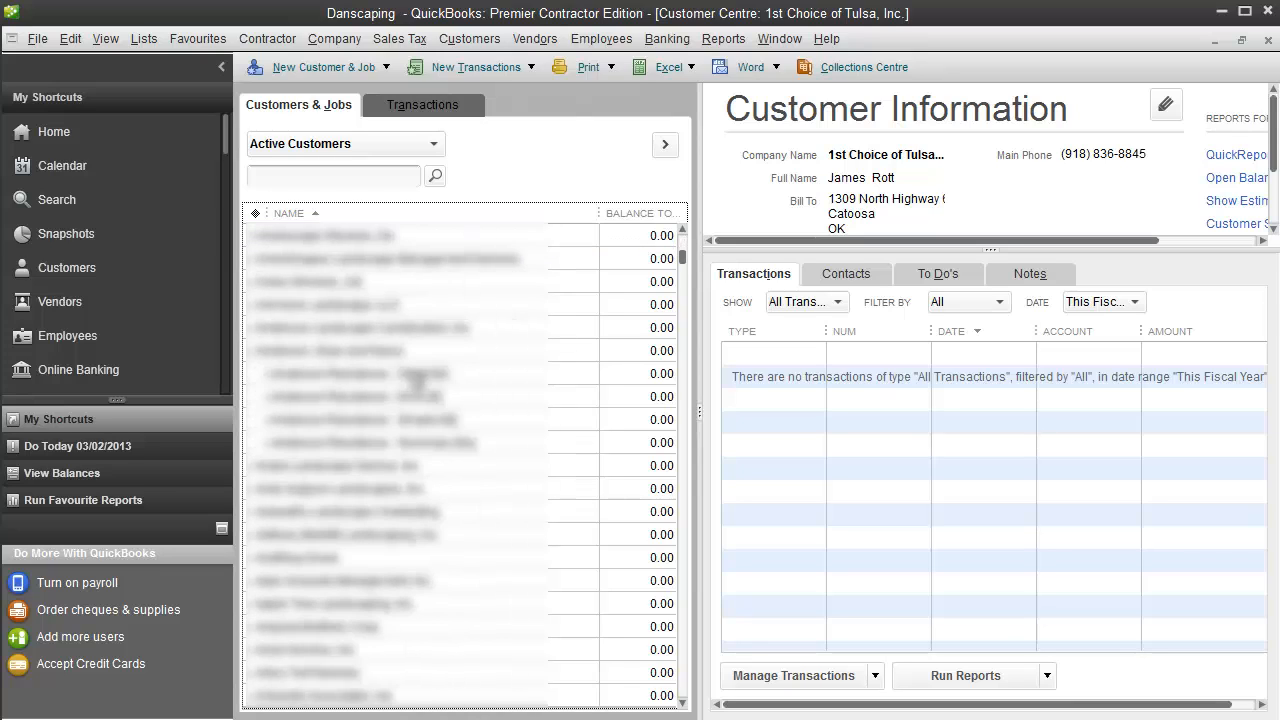
pyautogui.click(398, 352)
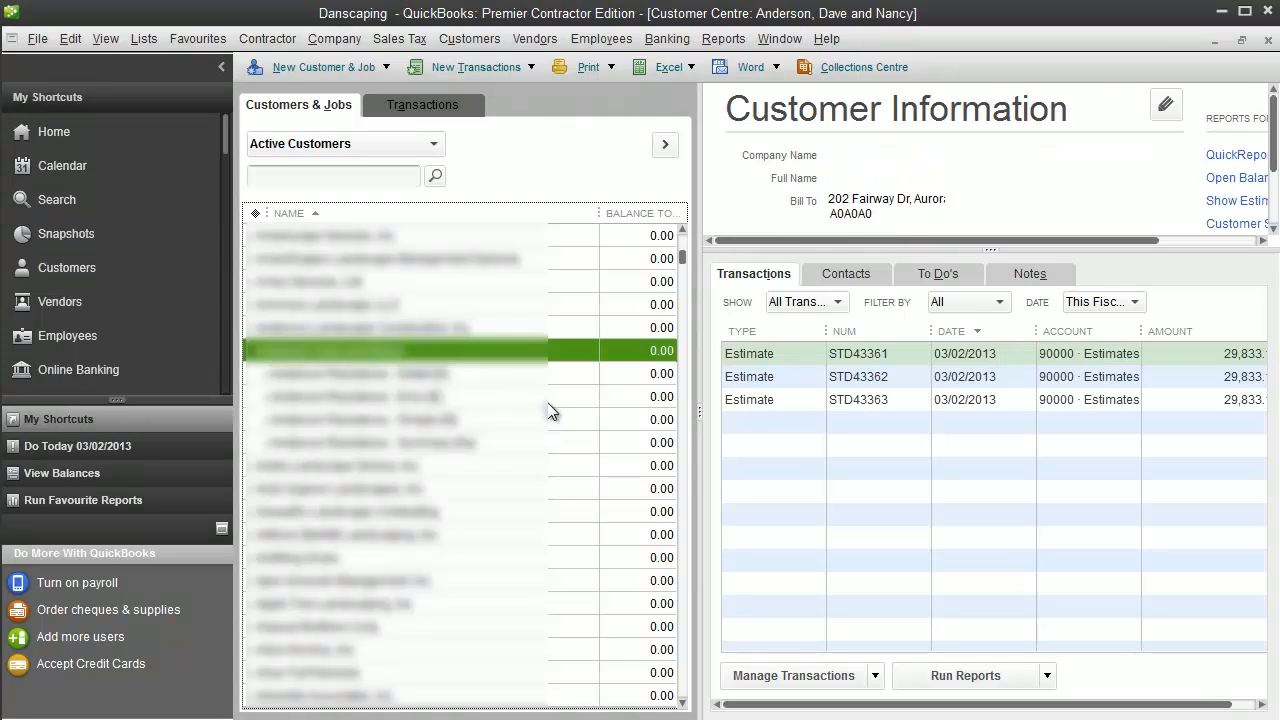
pyautogui.moveTo(697, 261); pyautogui.dragTo(560, 261)
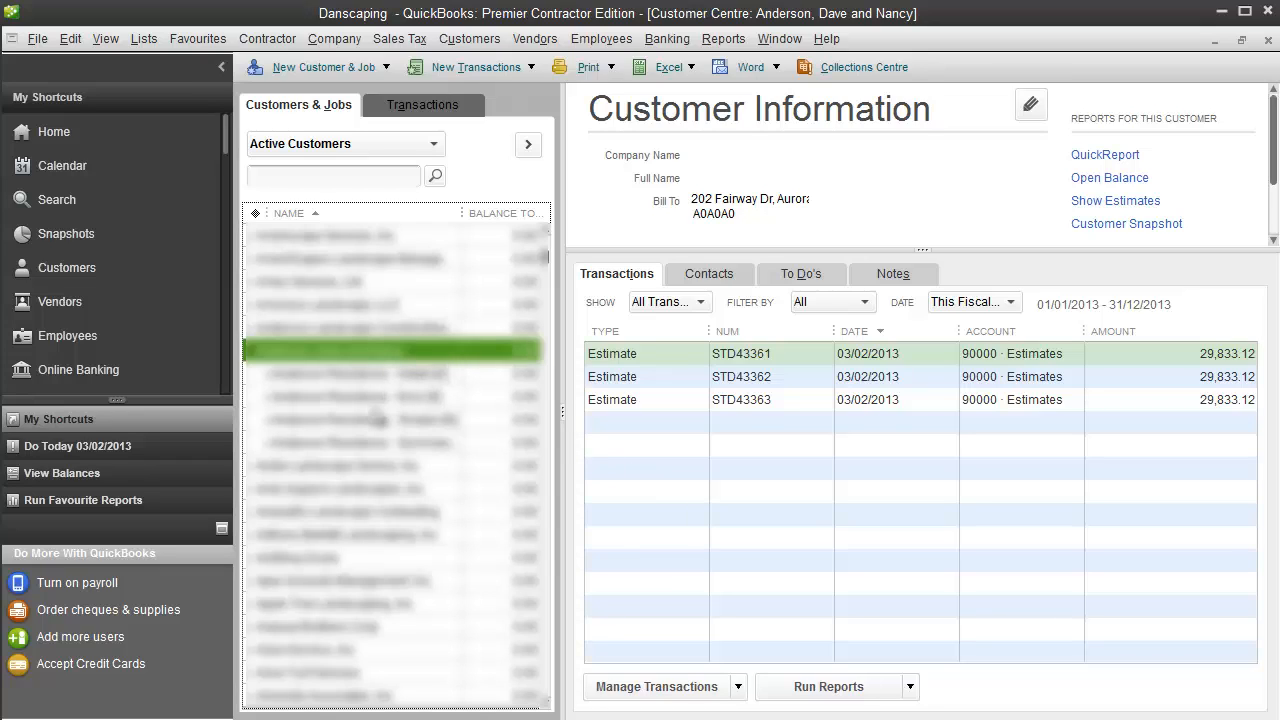
# - Open the imported estimate of the Simple job and switch to LMN in Chrome to compare it with the work summary in that estimate's worksheet
pyautogui.click(376, 421)
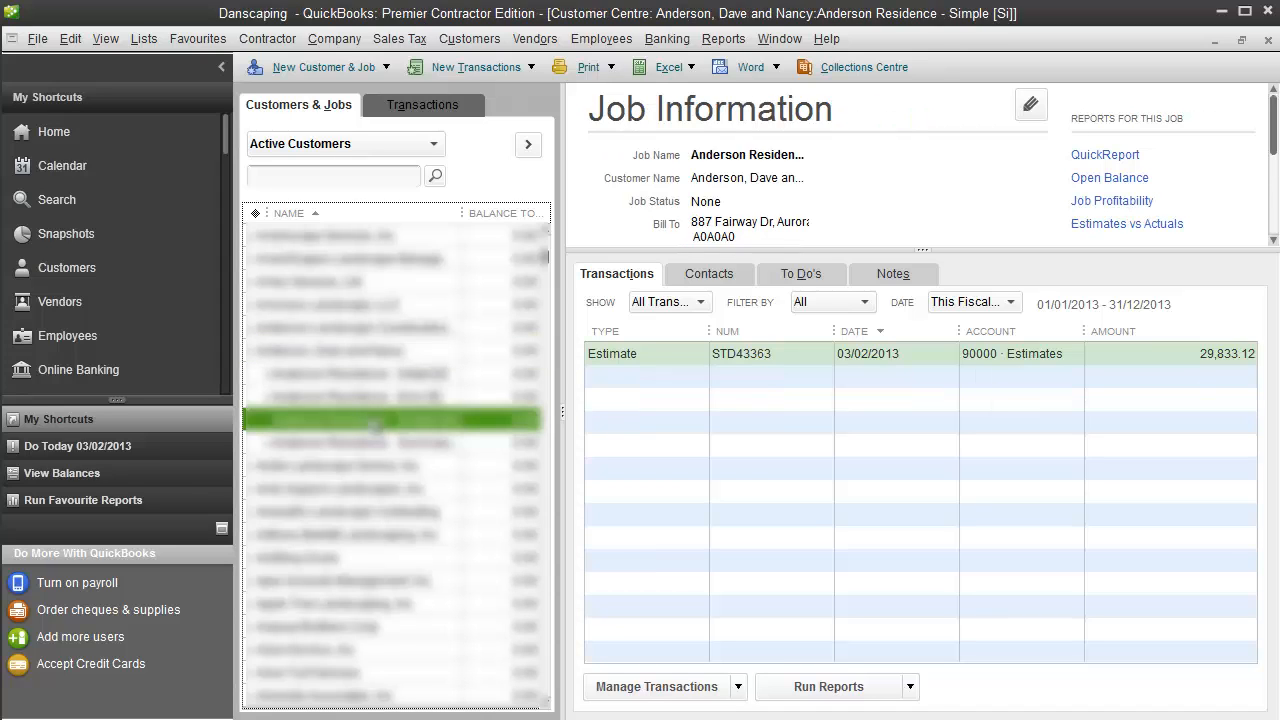
pyautogui.doubleClick(641, 352)
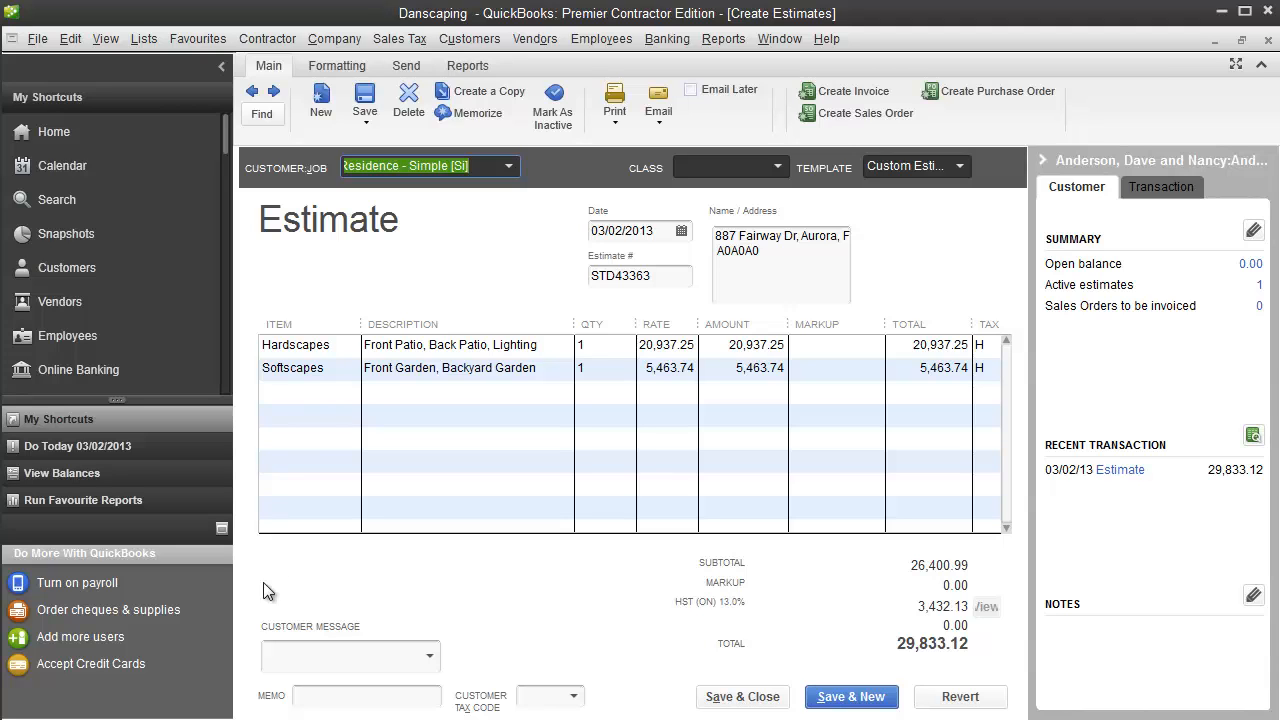
pyautogui.moveTo(110, 719)
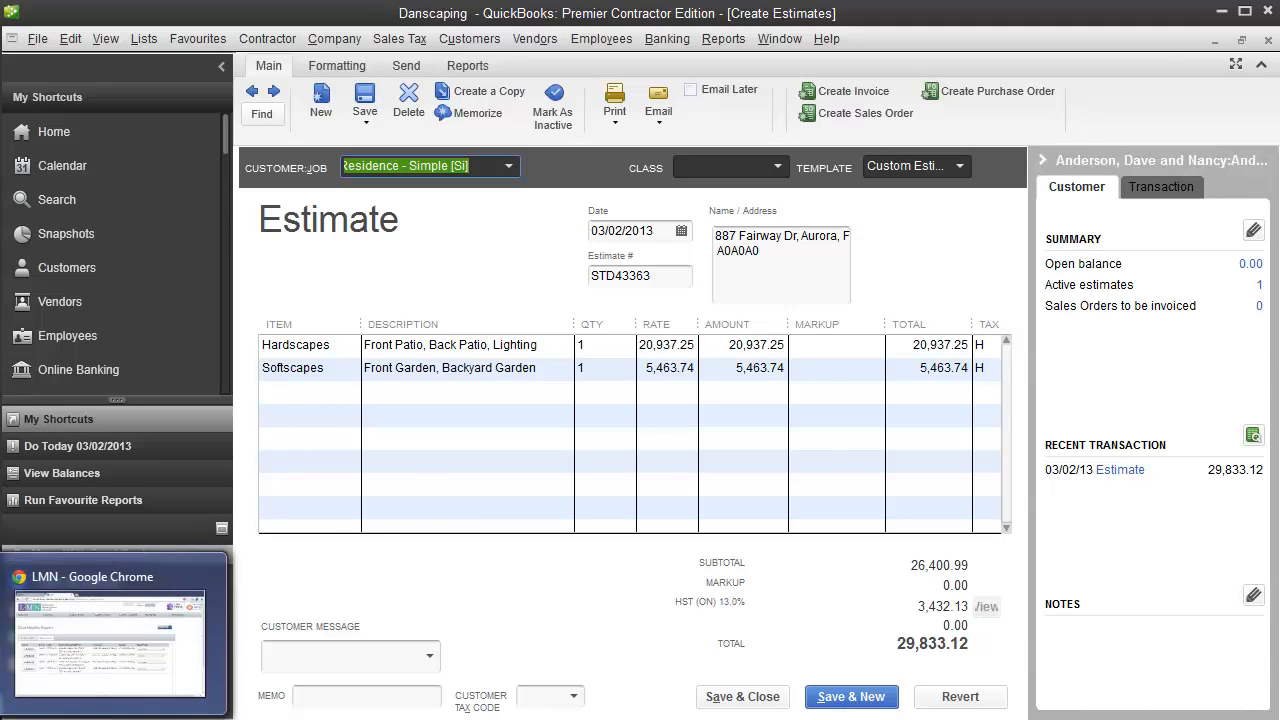
pyautogui.click(110, 640)
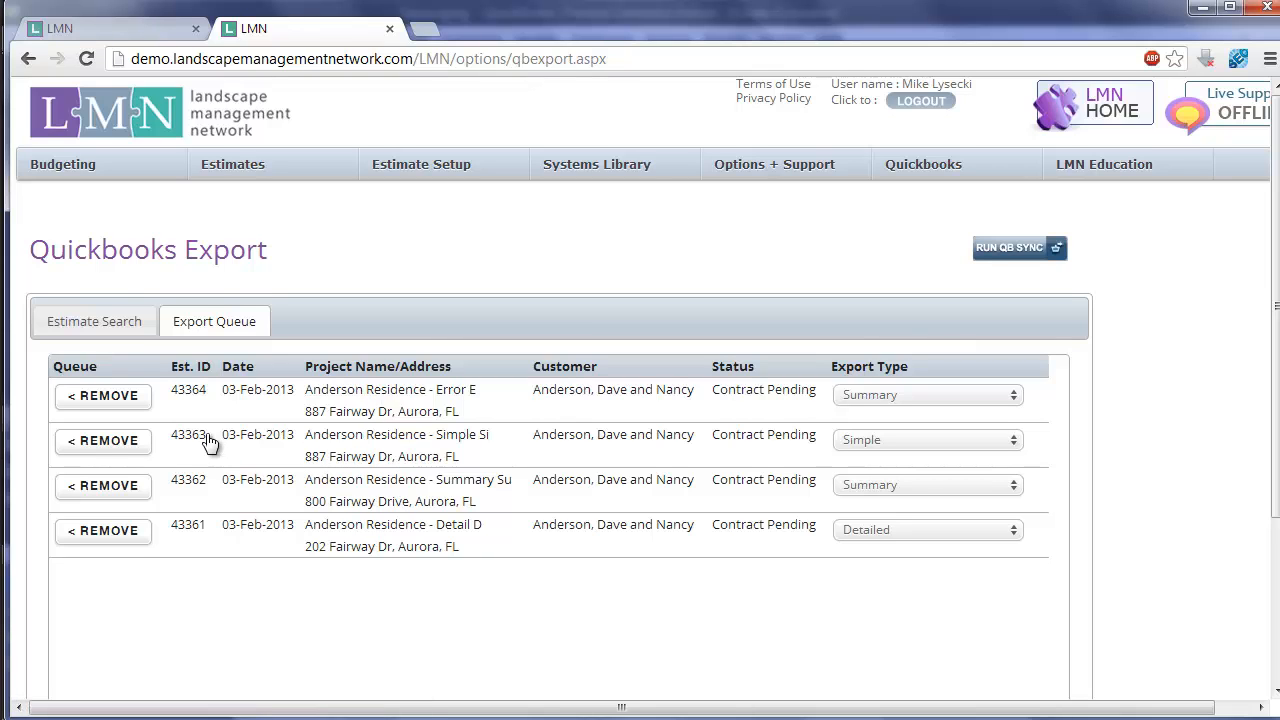
pyautogui.click(336, 446)
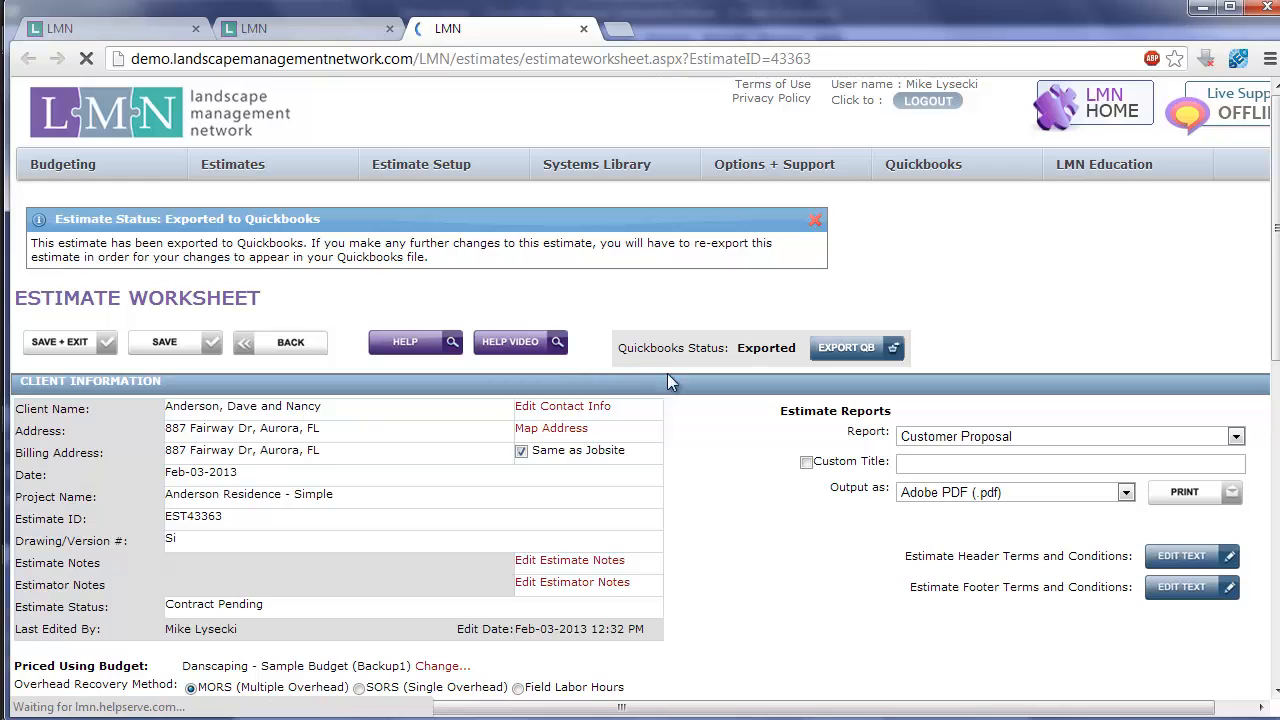
pyautogui.scroll(-3, 720, 400)
pyautogui.scroll(-4, 722, 408)
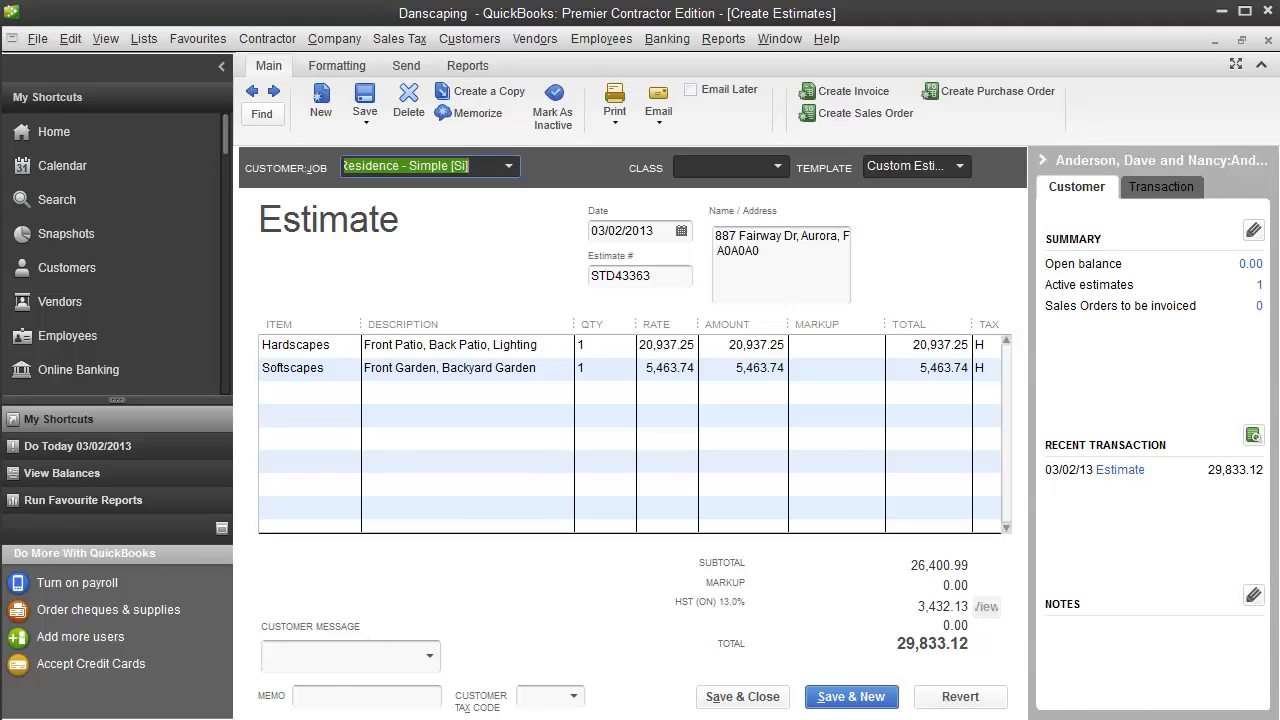
# - Return to QuickBooks, close the Simple job's estimate and open the imported estimate of the Summary job
pyautogui.click(240, 718)
pyautogui.click(1268, 40)
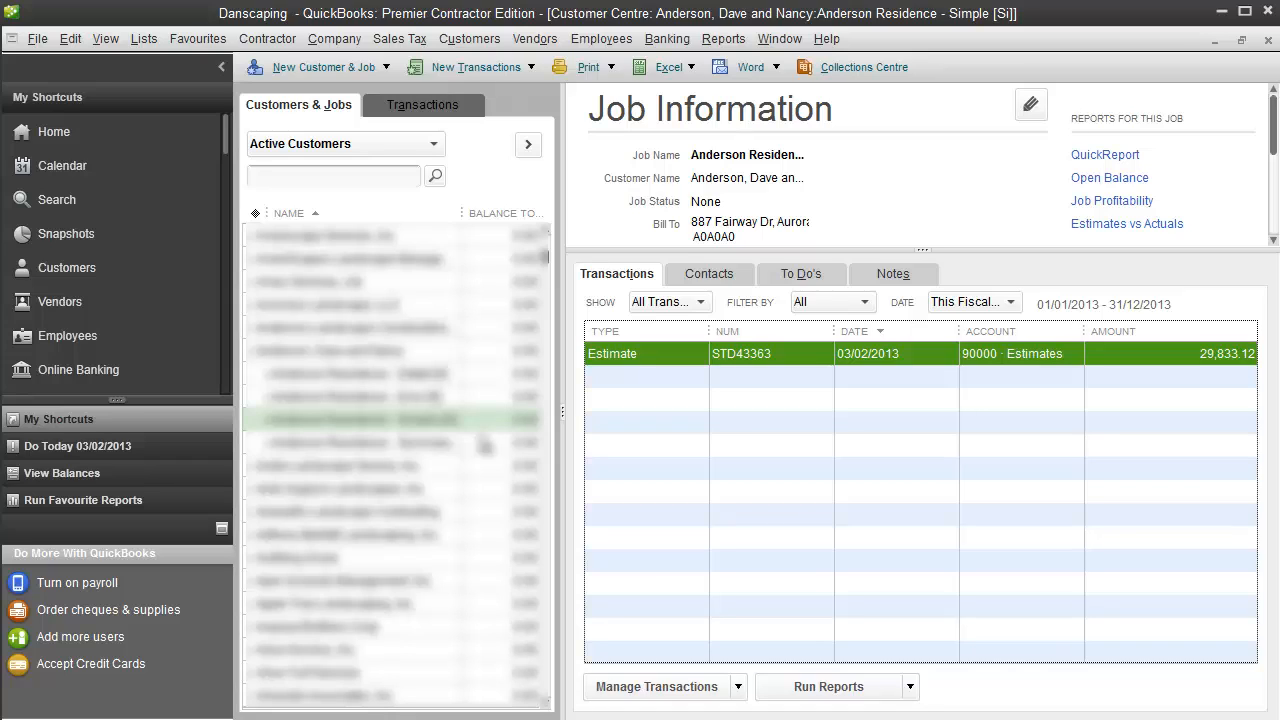
pyautogui.moveTo(476, 444); pyautogui.dragTo(402, 455)
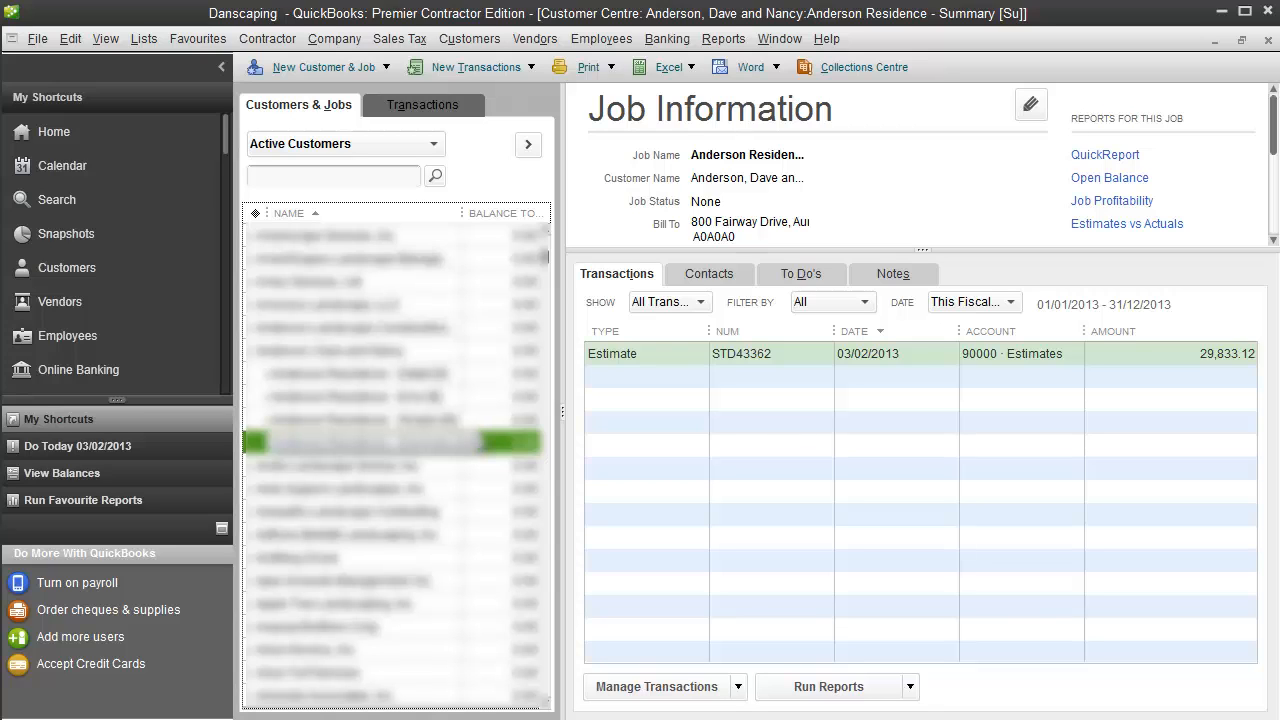
pyautogui.doubleClick(661, 354)
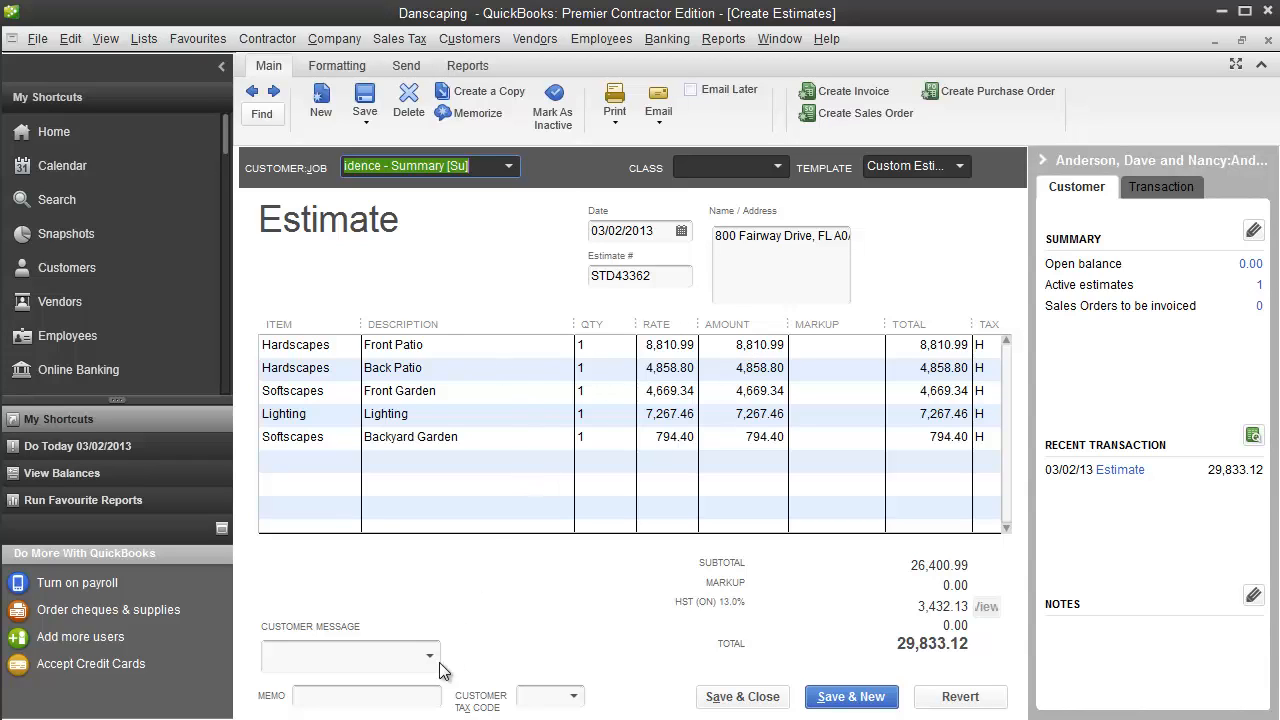
# - Compare the Summary estimate's line items with the work areas in the LMN worksheet, ending in LMN
pyautogui.click(420, 719)
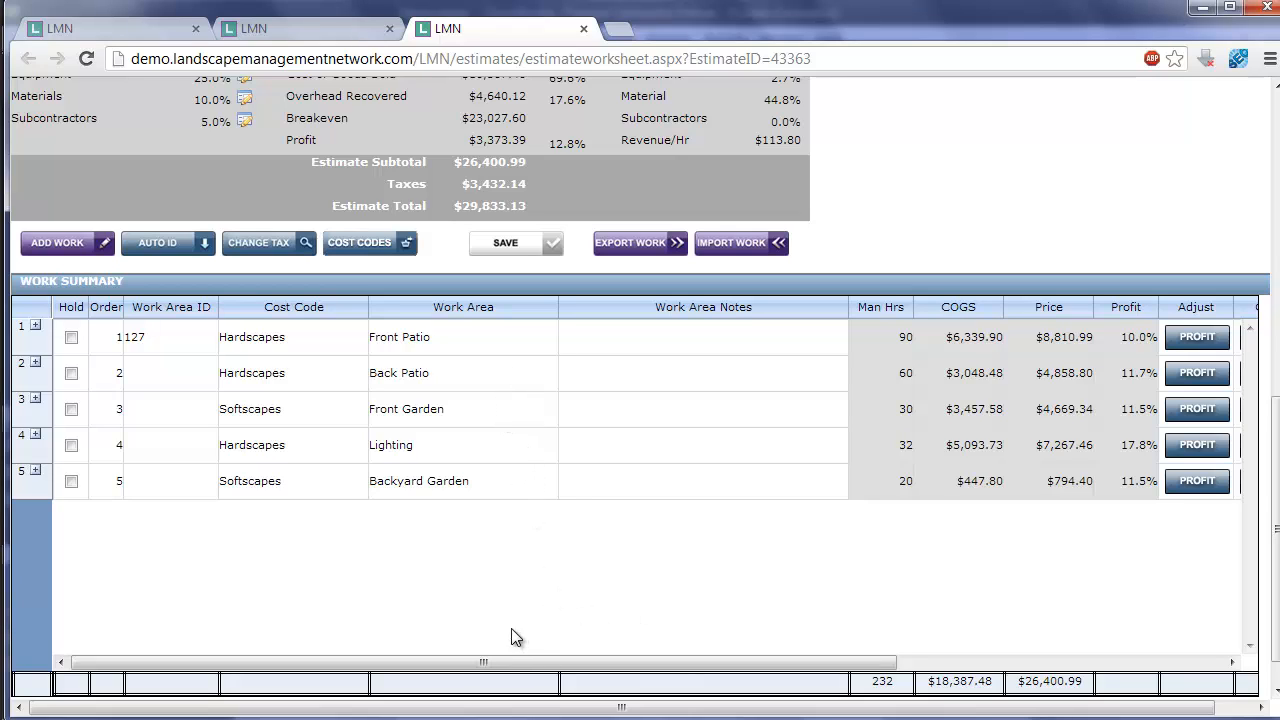
pyautogui.click(297, 719)
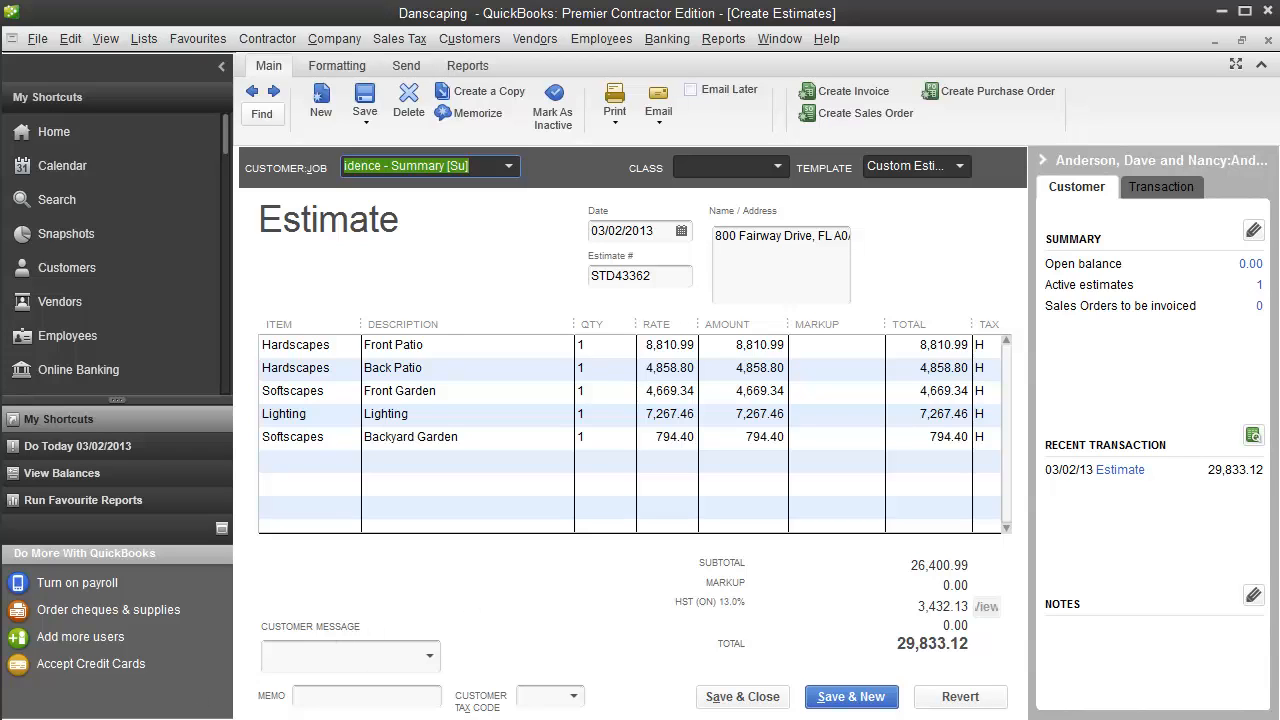
pyautogui.moveTo(108, 718)
pyautogui.click(112, 645)
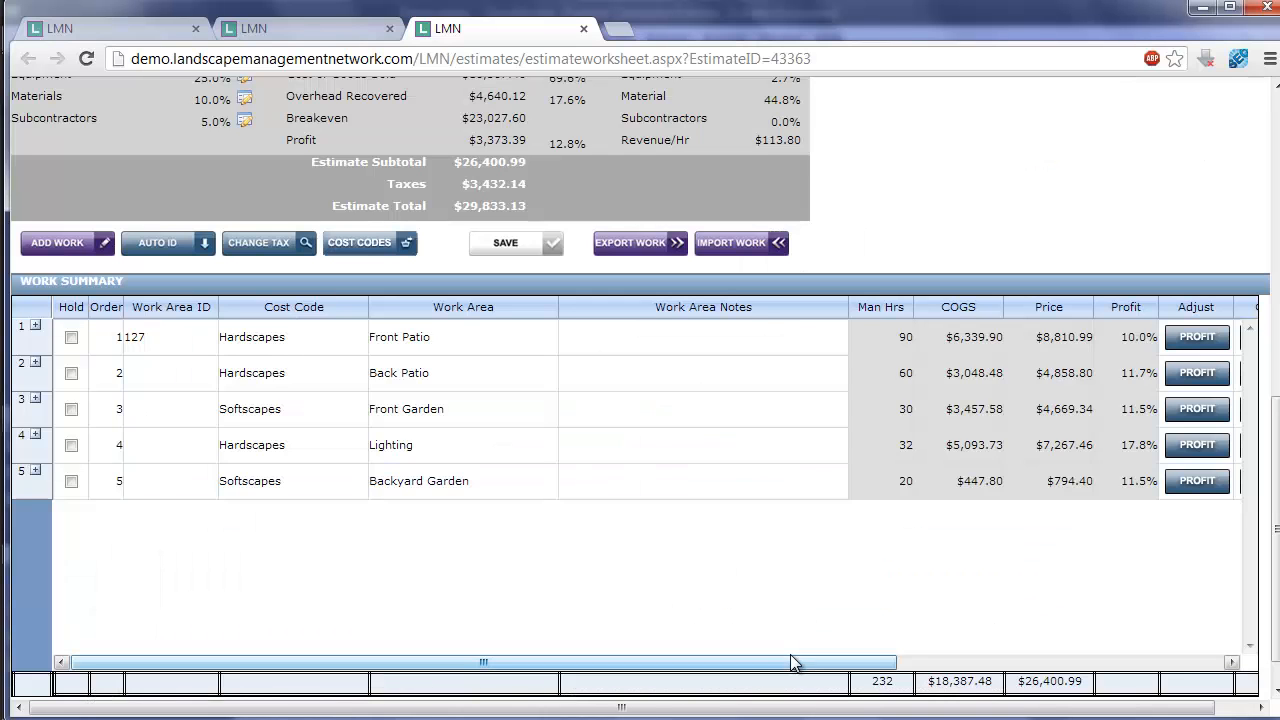
# - View the client notes editor for the Front Patio work area, cancel it, and narrow the Work Area Notes column
pyautogui.moveTo(792, 662); pyautogui.dragTo(943, 671)
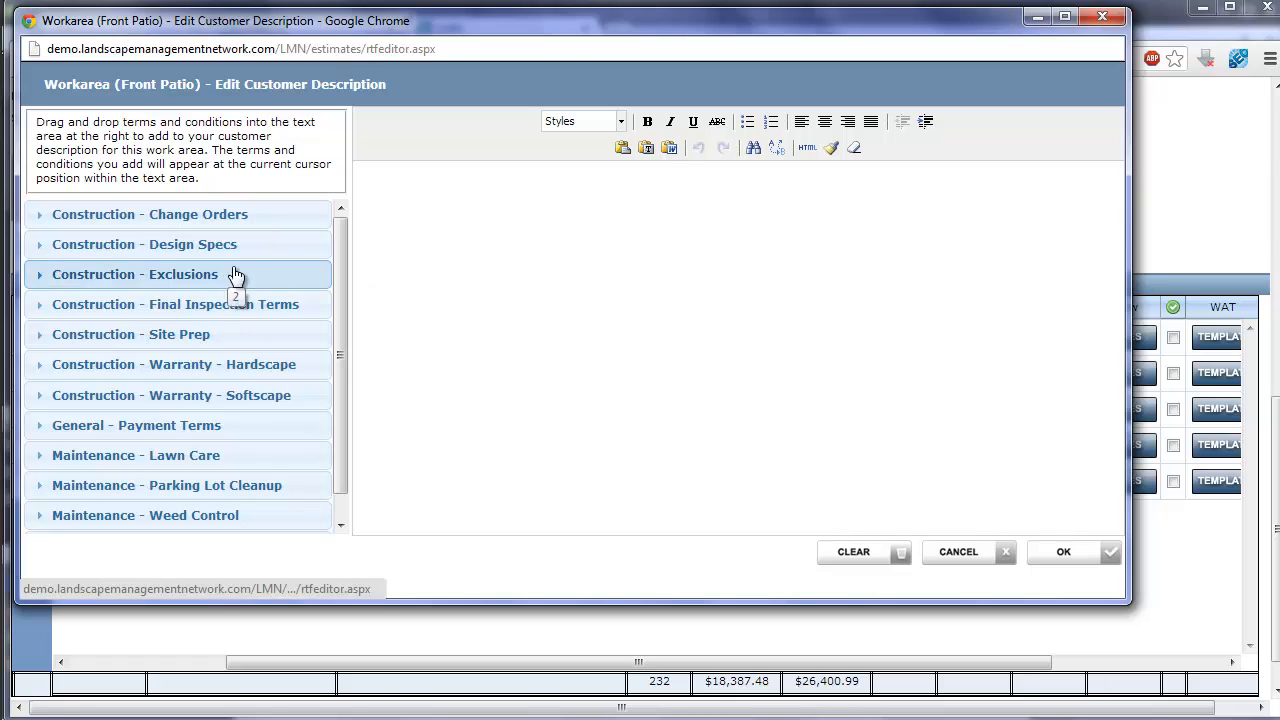
pyautogui.click(951, 557)
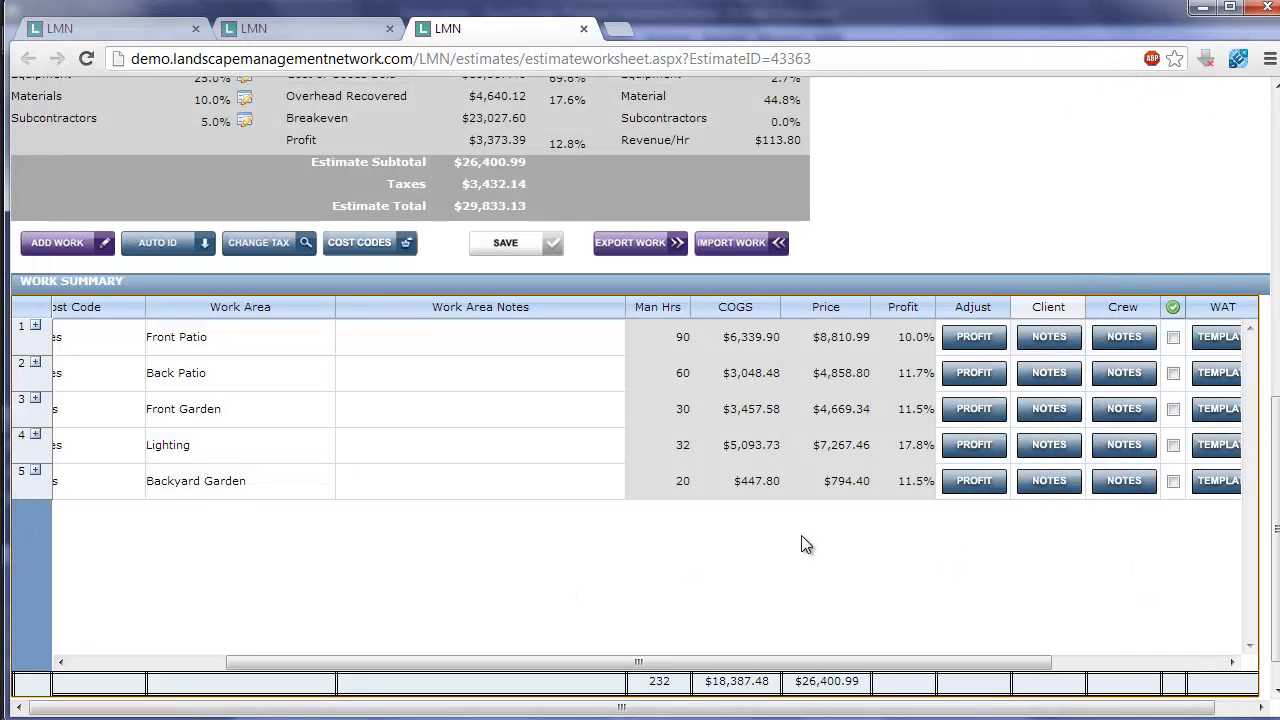
pyautogui.moveTo(630, 308); pyautogui.dragTo(465, 308)
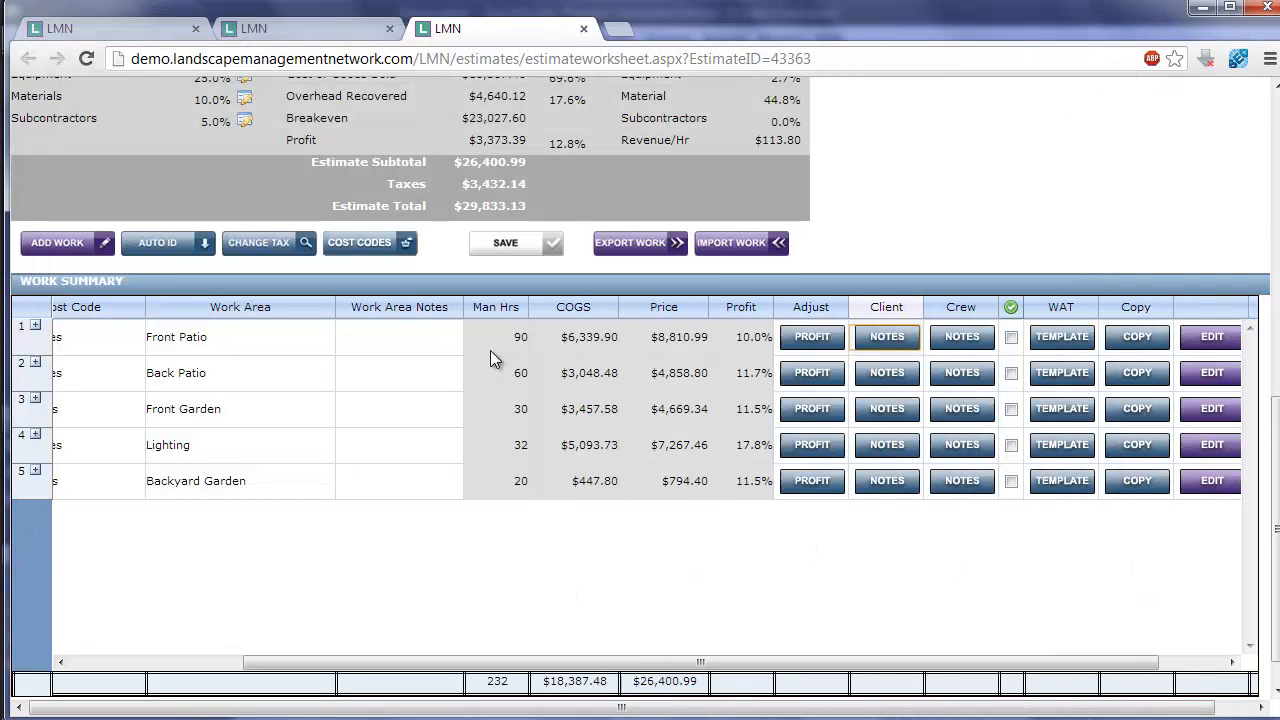
pyautogui.moveTo(511, 662); pyautogui.dragTo(338, 662)
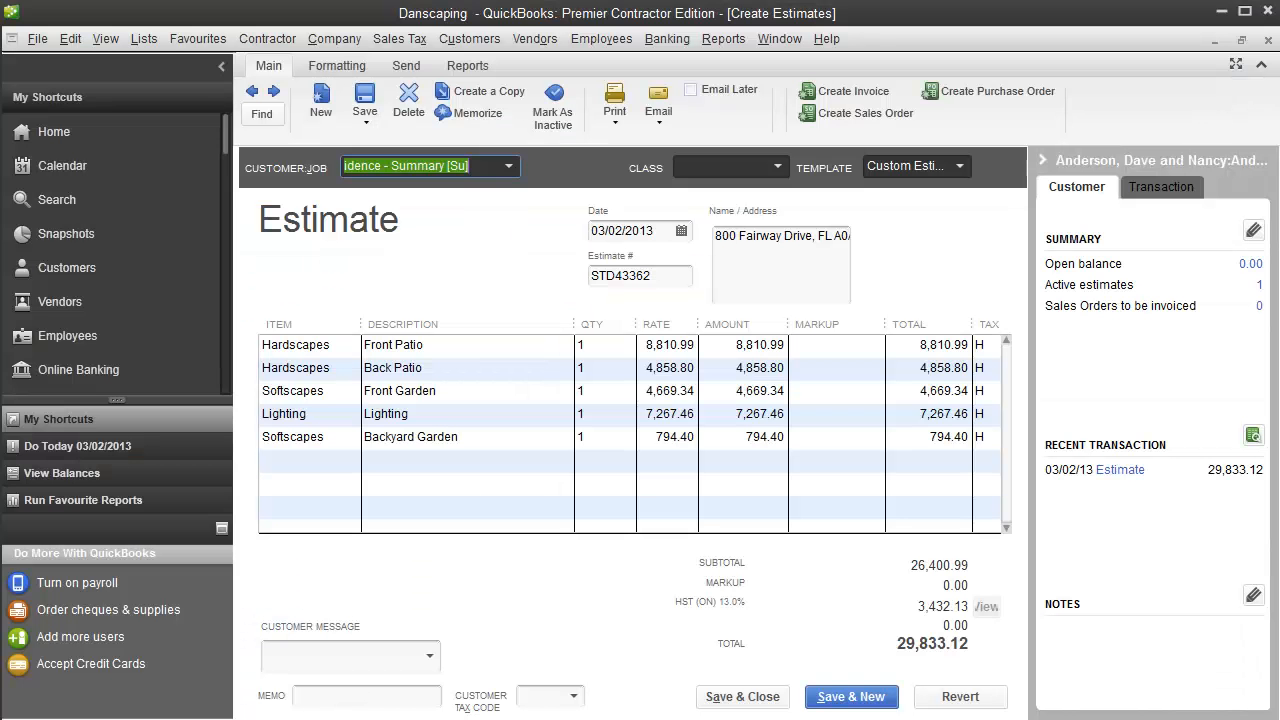
# - In QuickBooks, replace the open Summary estimate with the Detail job's imported estimate and view its Front Patio line items
pyautogui.click(1268, 41)
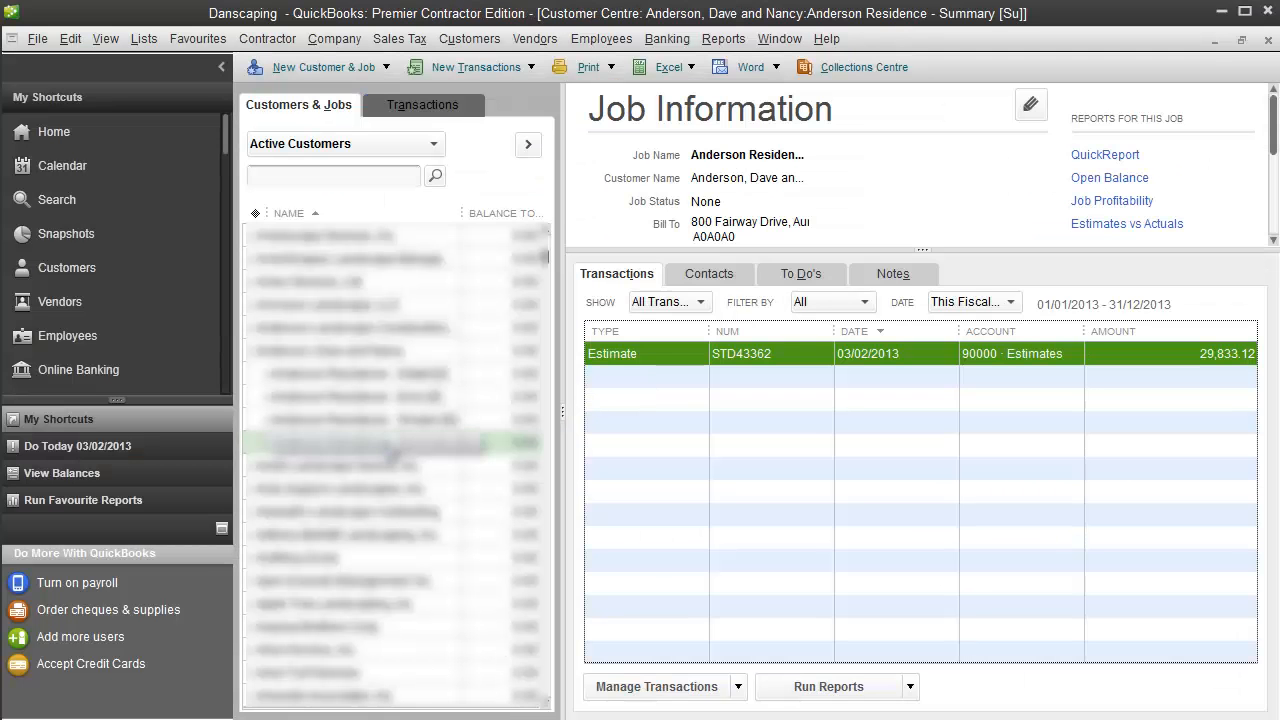
pyautogui.click(386, 375)
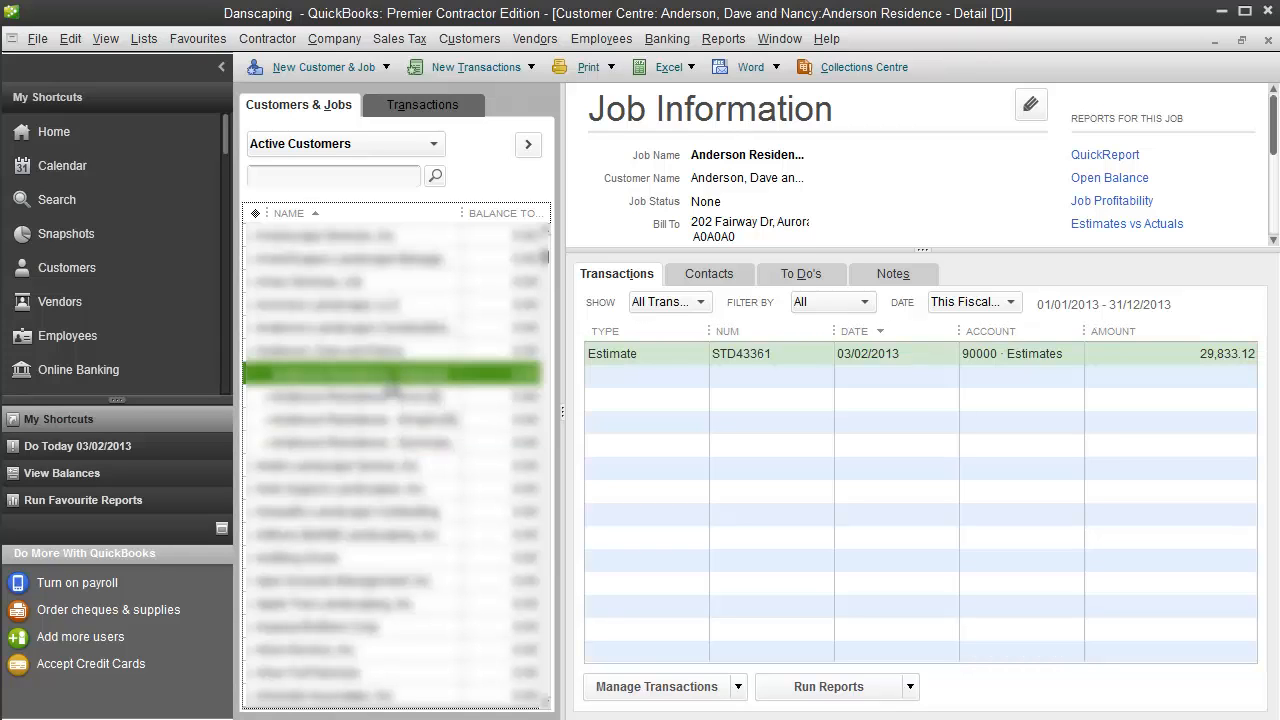
pyautogui.doubleClick(745, 355)
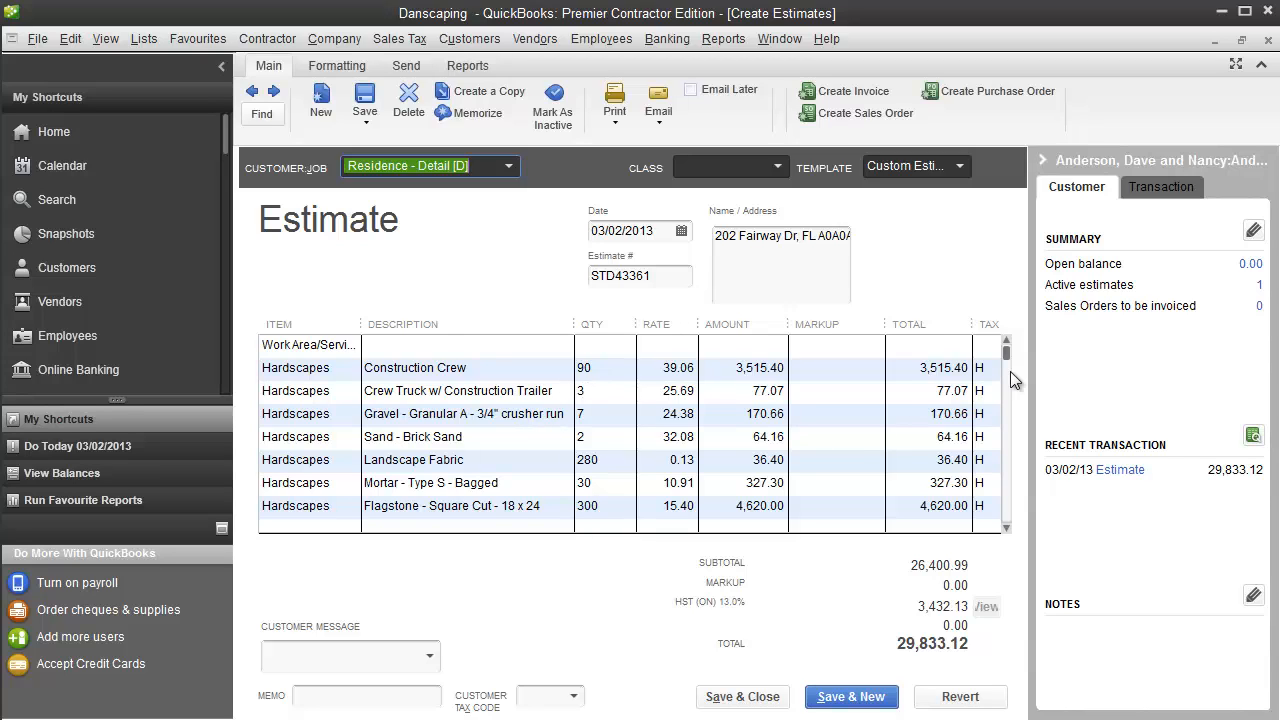
pyautogui.moveTo(1007, 360); pyautogui.dragTo(1007, 370)
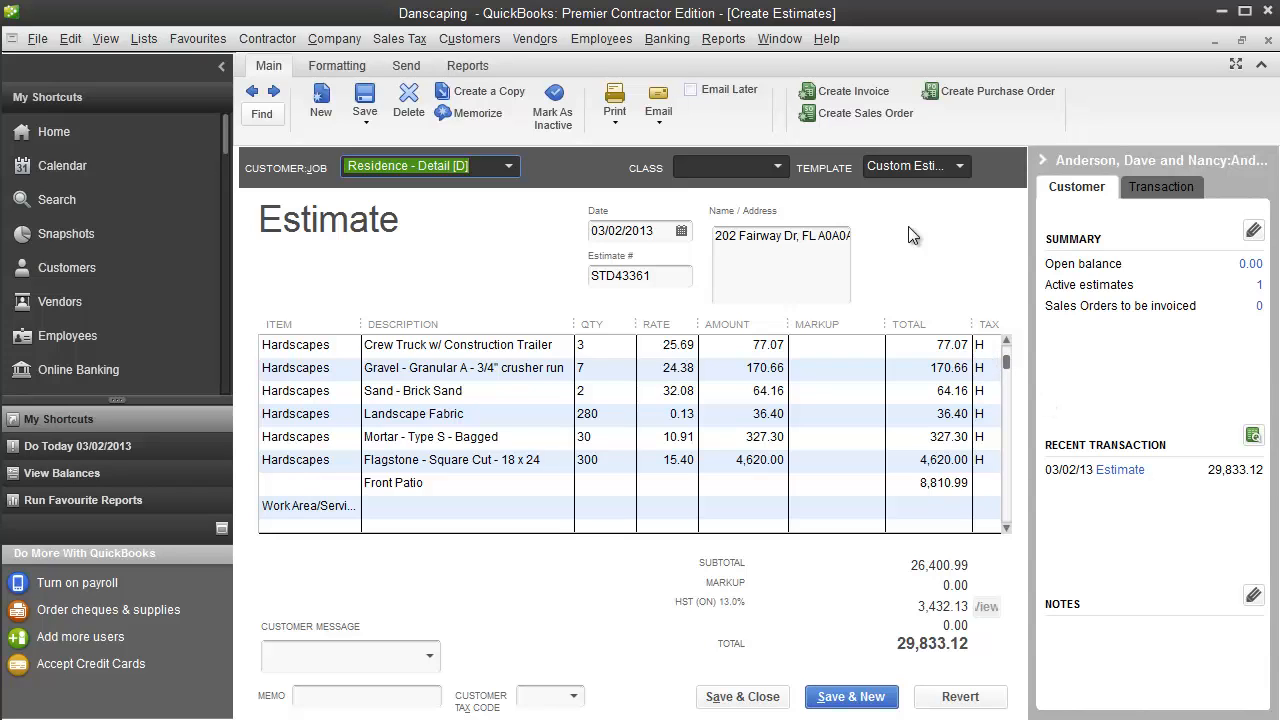
# - Check the print function and the progress invoice options for the Detail estimate, and cancel without creating an invoice
pyautogui.click(615, 98)
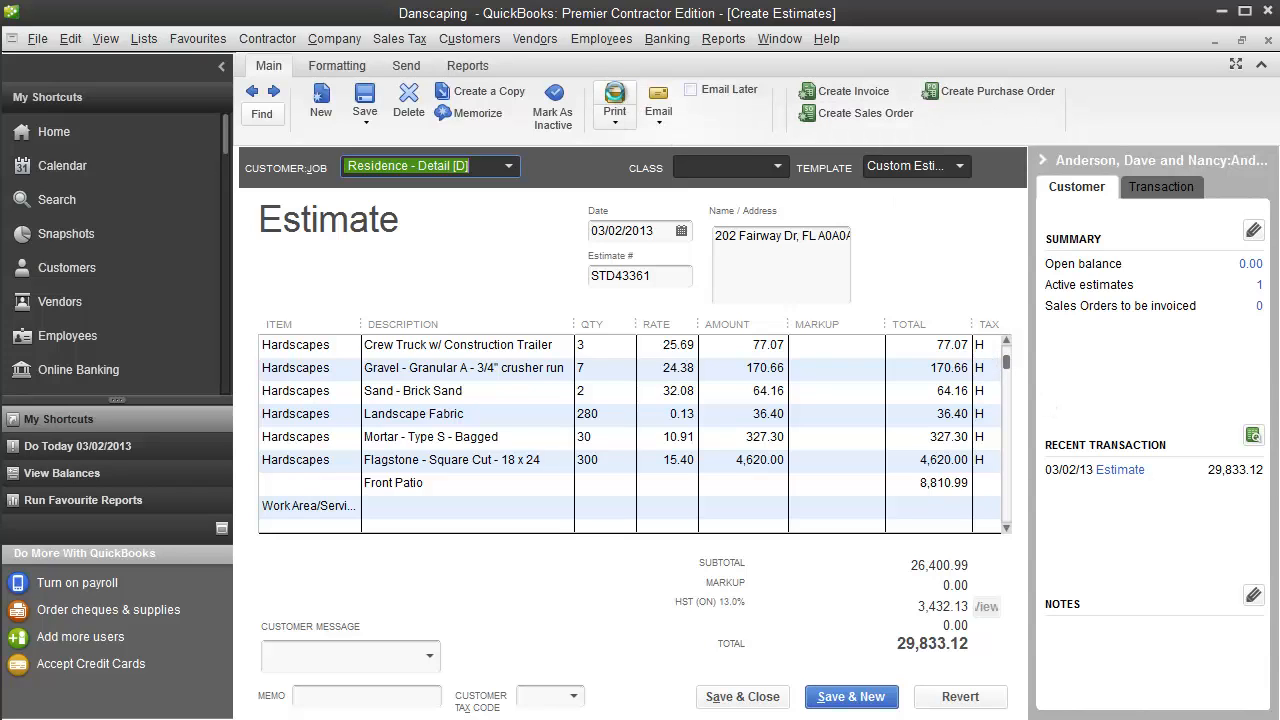
pyautogui.click(929, 416)
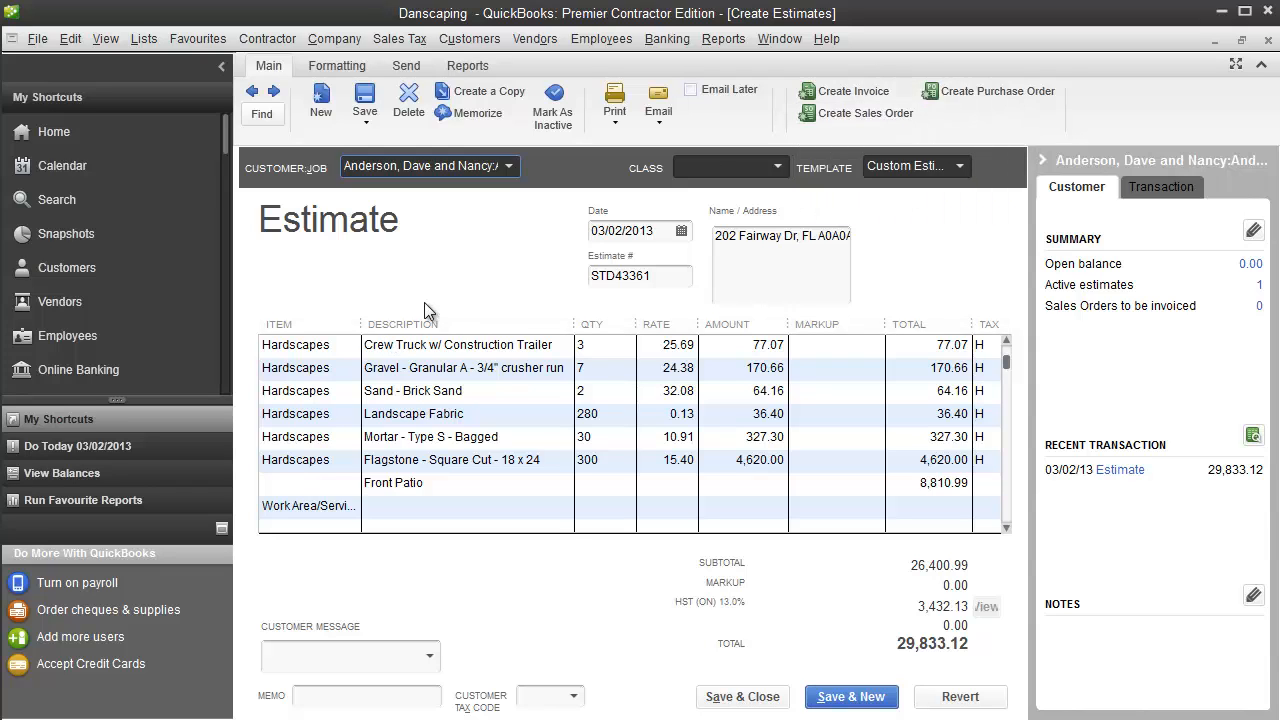
pyautogui.click(847, 97)
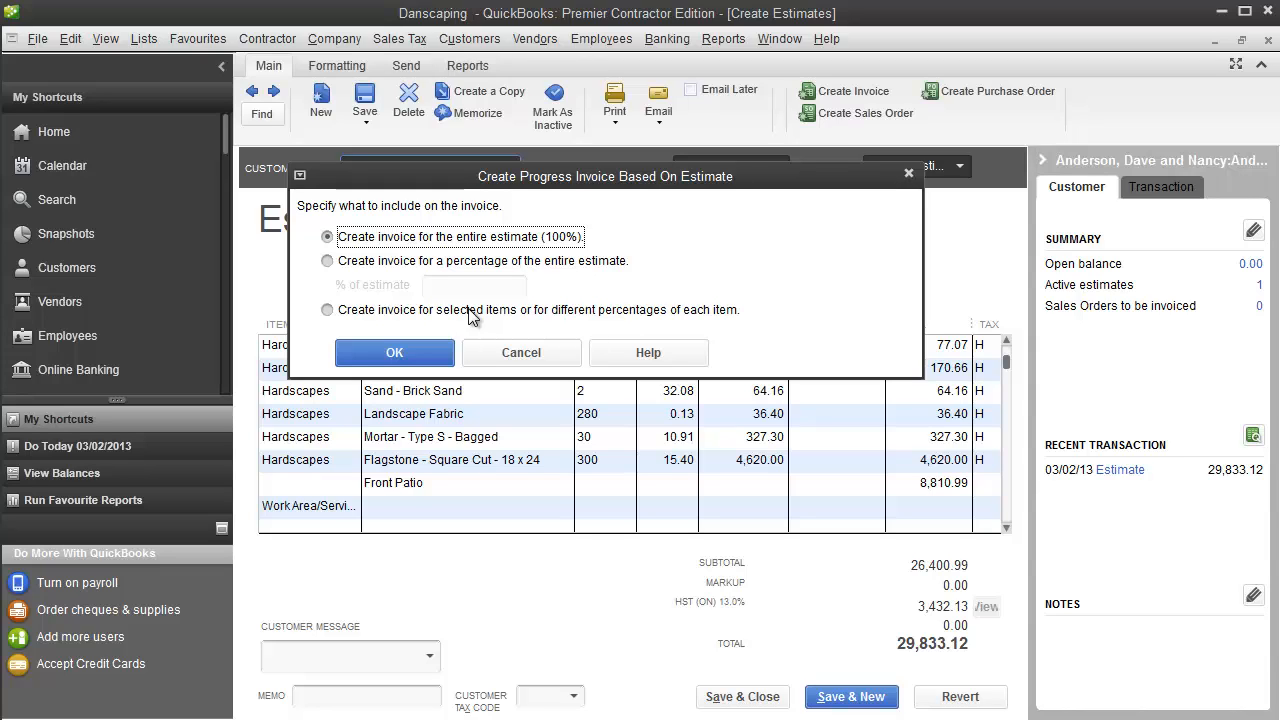
pyautogui.click(503, 351)
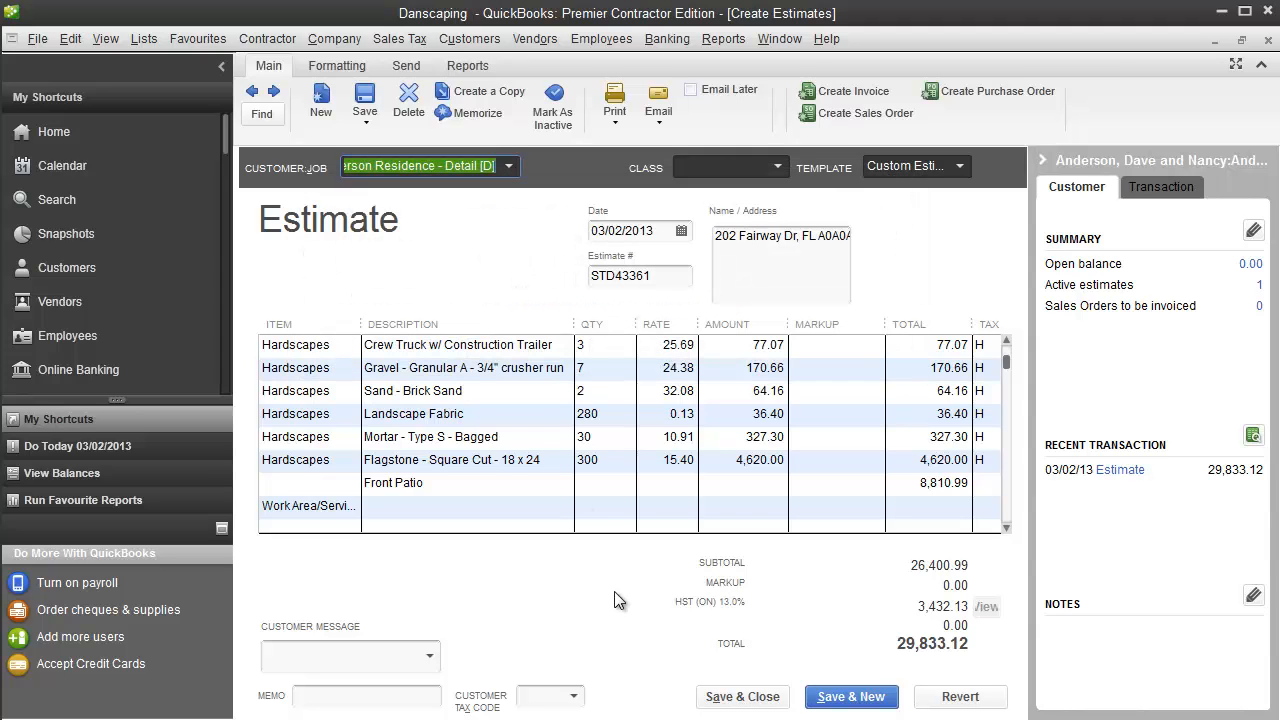
# - Switch to LMN and review the Simple estimate's worksheet, including its work summary, QuickBooks status and re-export option
pyautogui.click(250, 718)
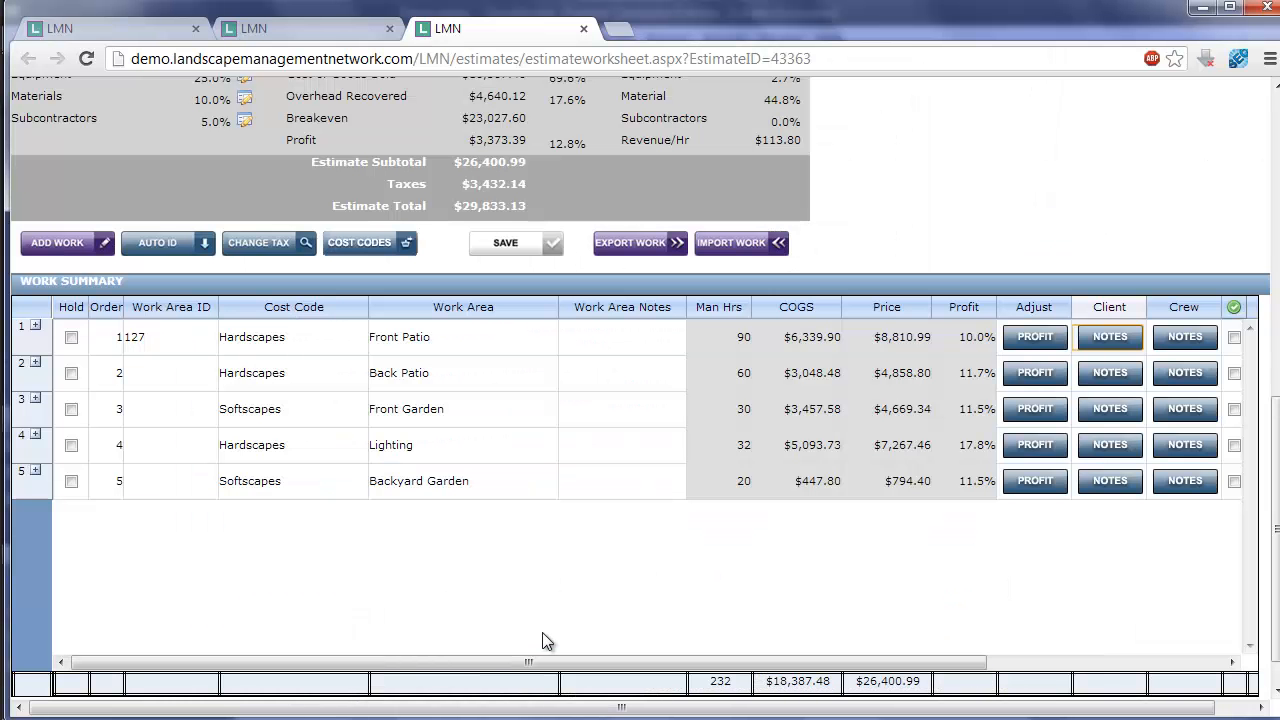
pyautogui.scroll(3, 547, 640)
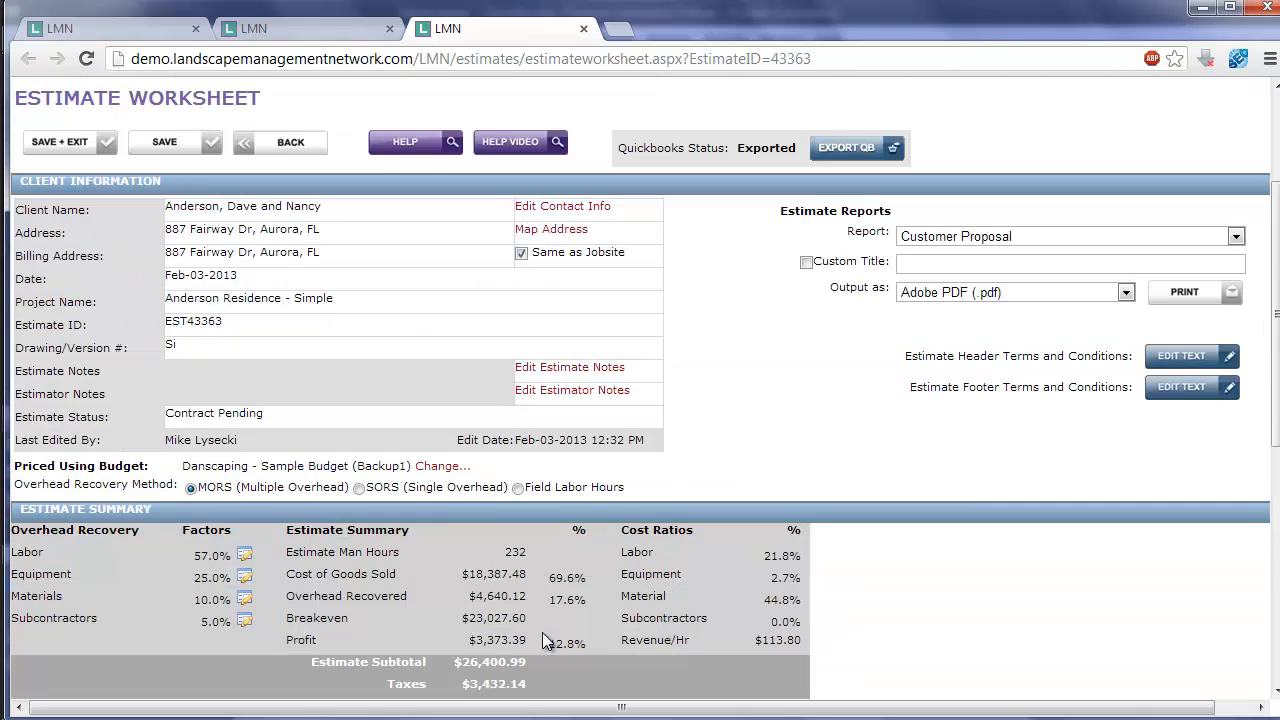
pyautogui.scroll(2, 547, 640)
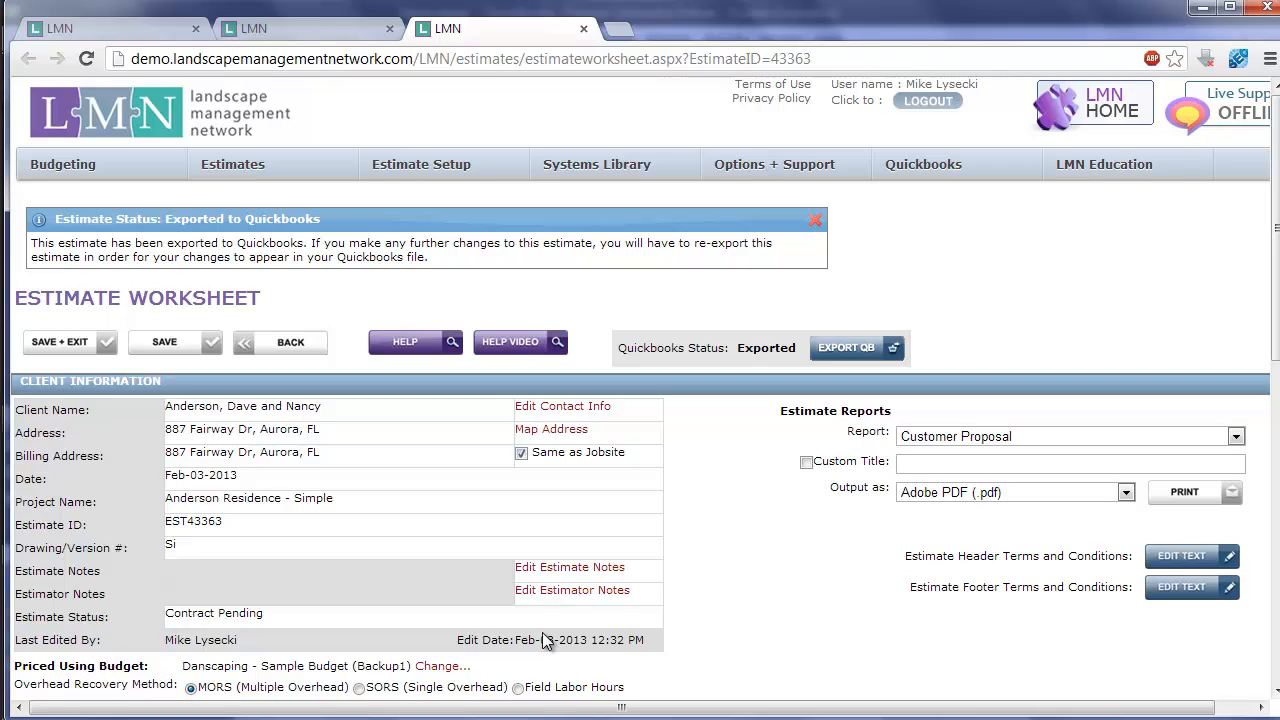
pyautogui.scroll(-6, 780, 594)
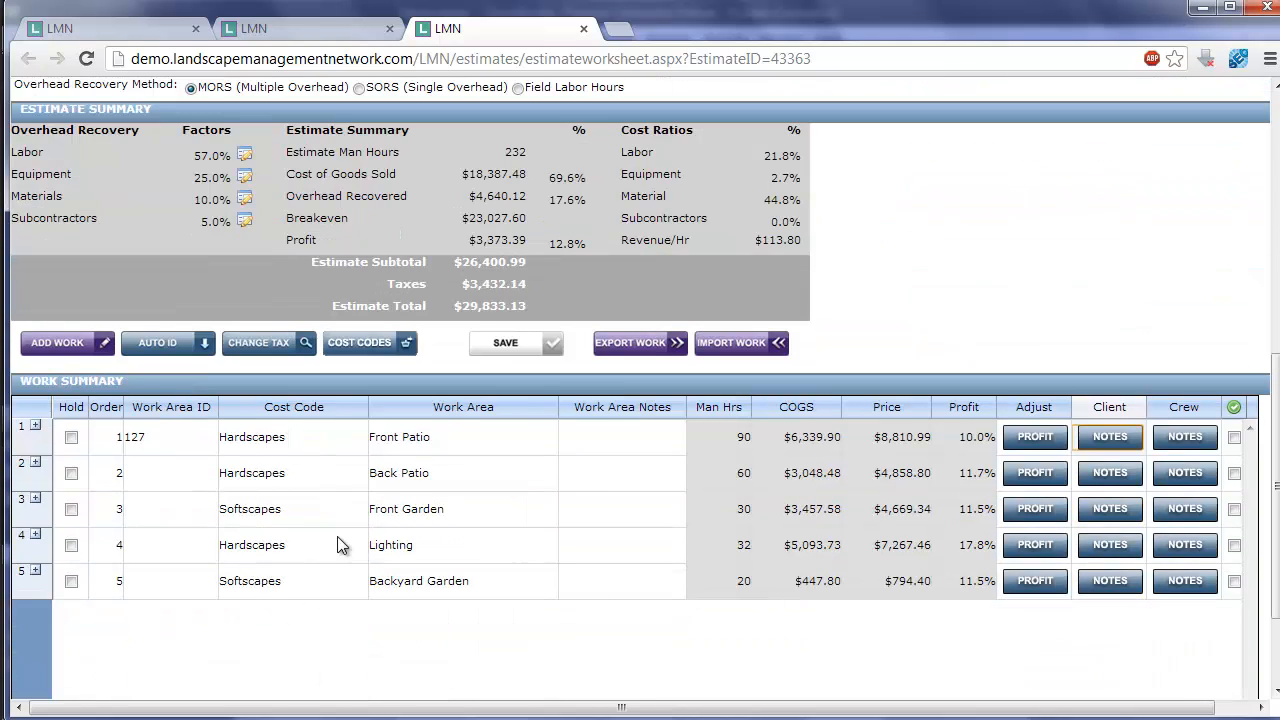
pyautogui.scroll(5, 674, 512)
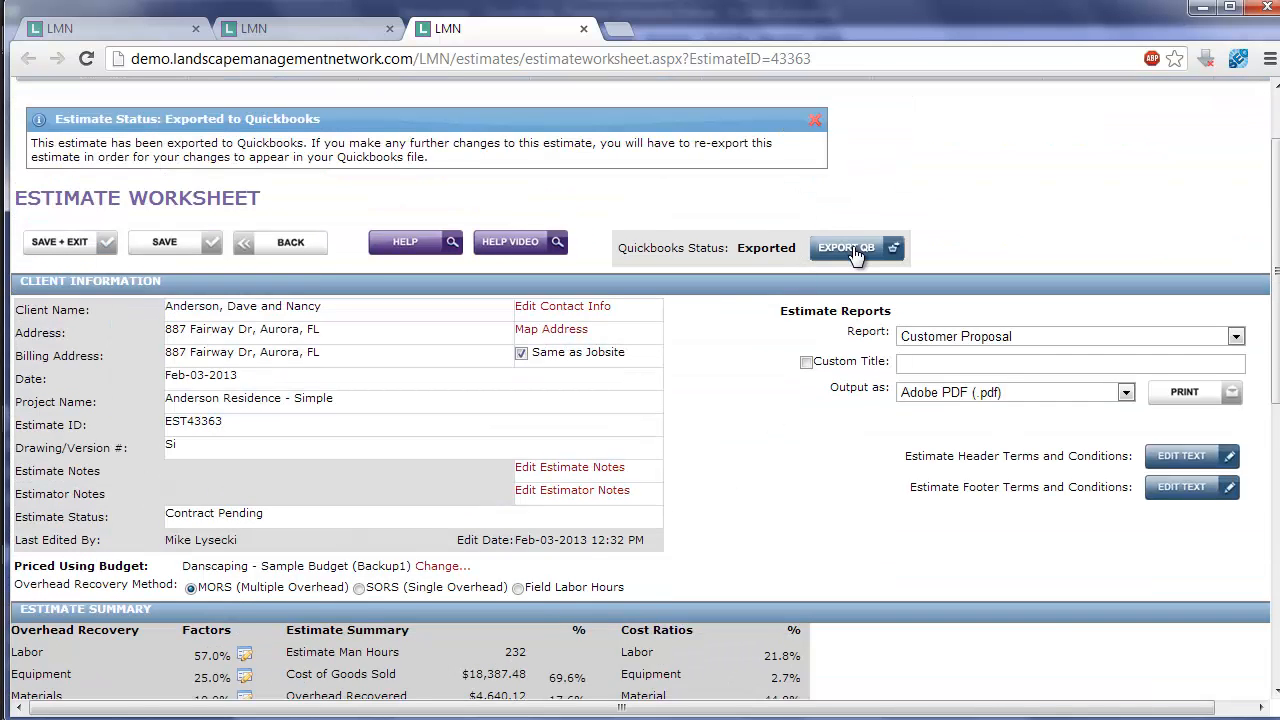
pyautogui.scroll(1, 857, 256)
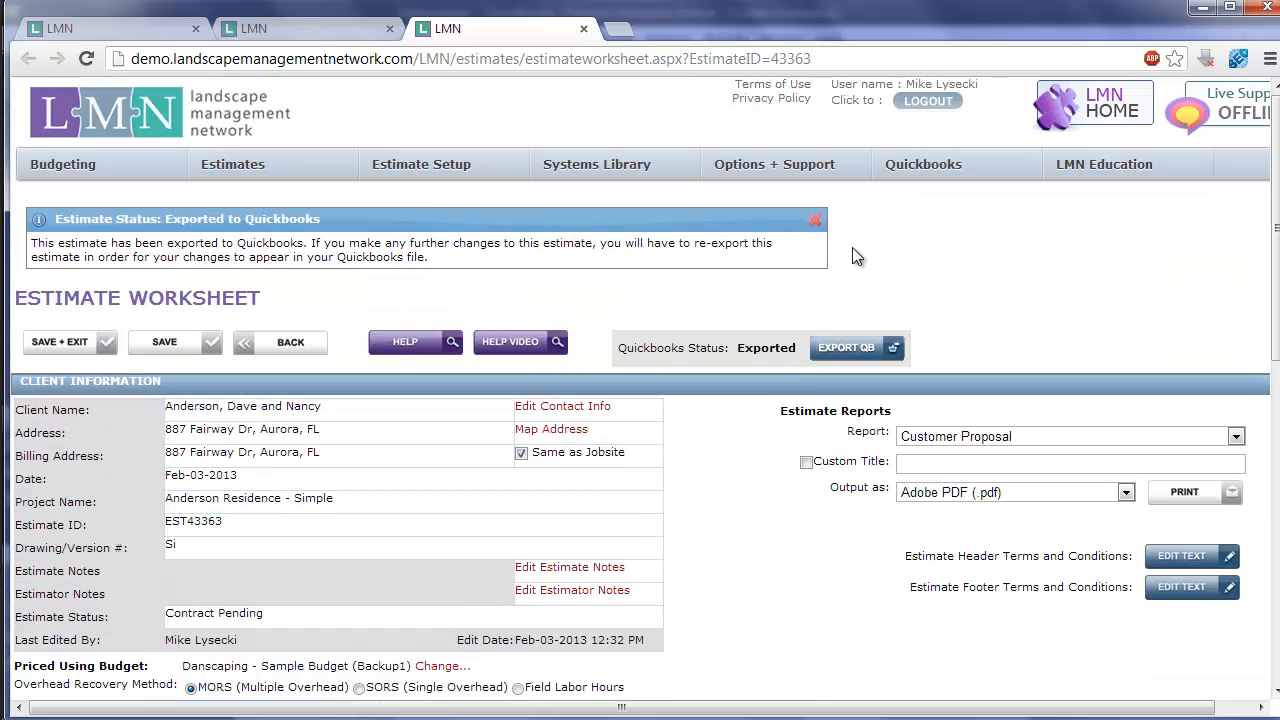
# - Open LMN's Quickbooks Export page, launch LMN Quickbooks Sync and move its window fully into view
pyautogui.moveTo(923, 164)
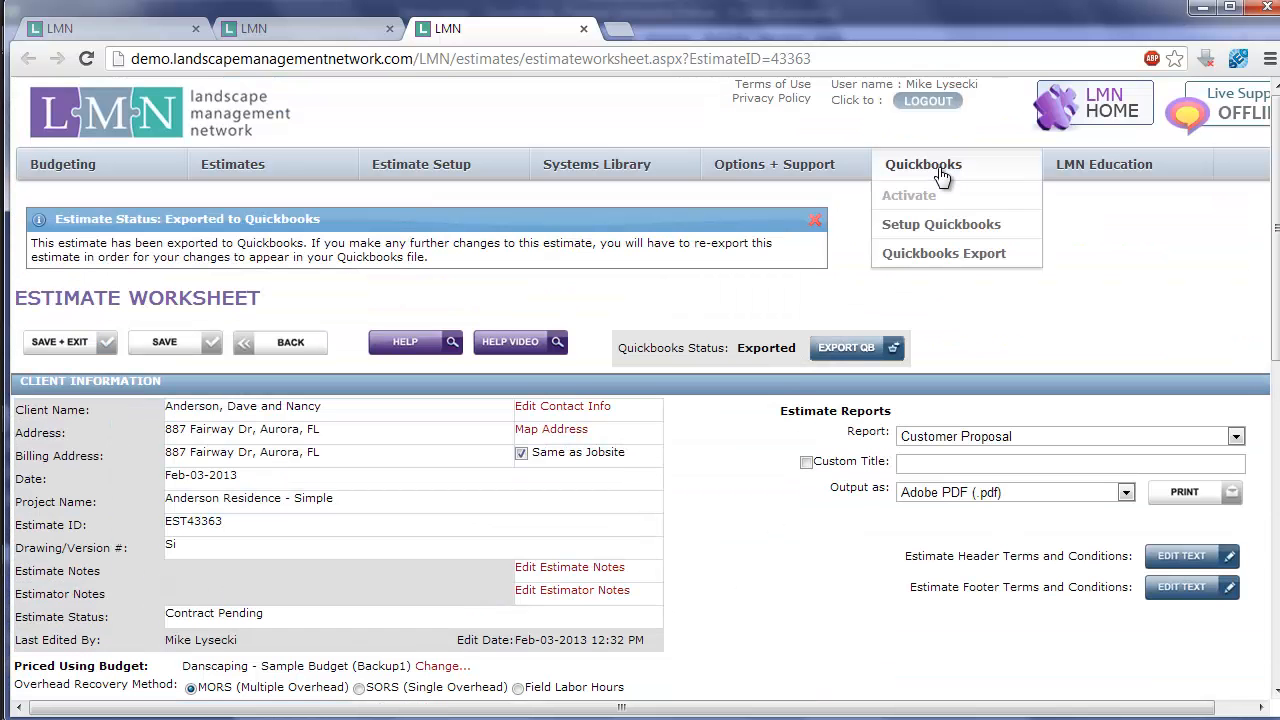
pyautogui.click(951, 252)
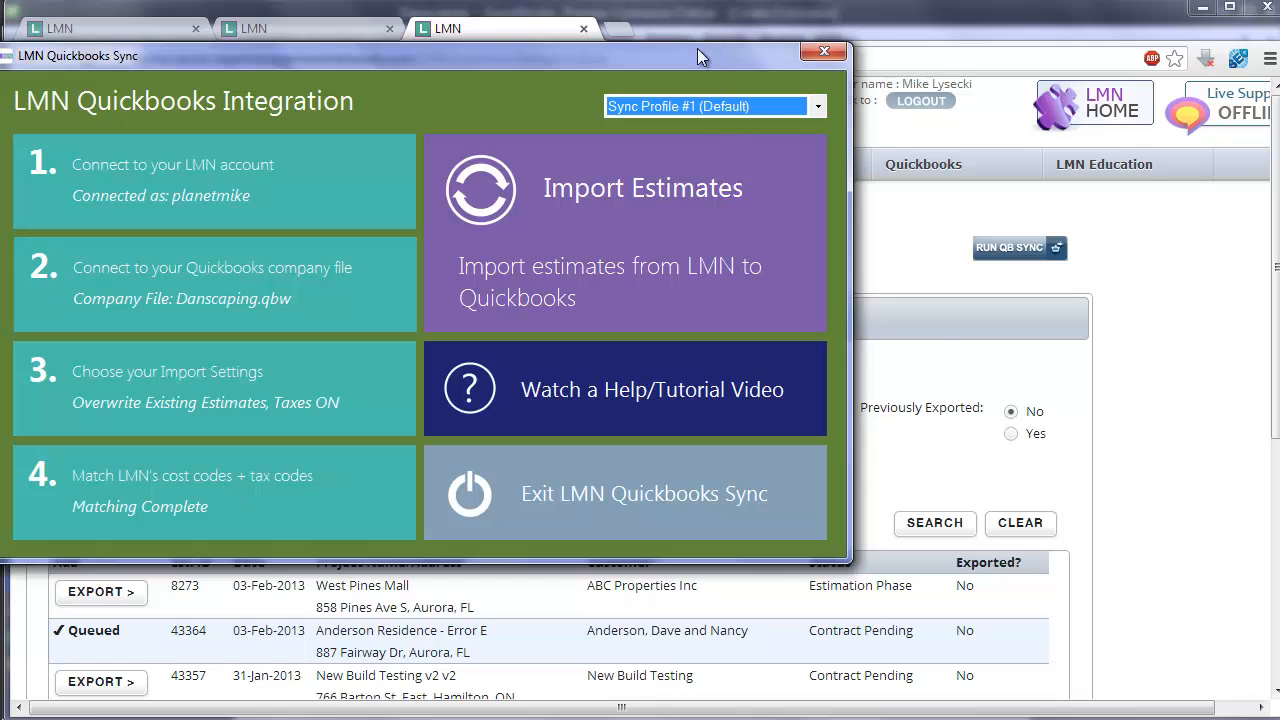
pyautogui.moveTo(695, 54); pyautogui.dragTo(831, 100)
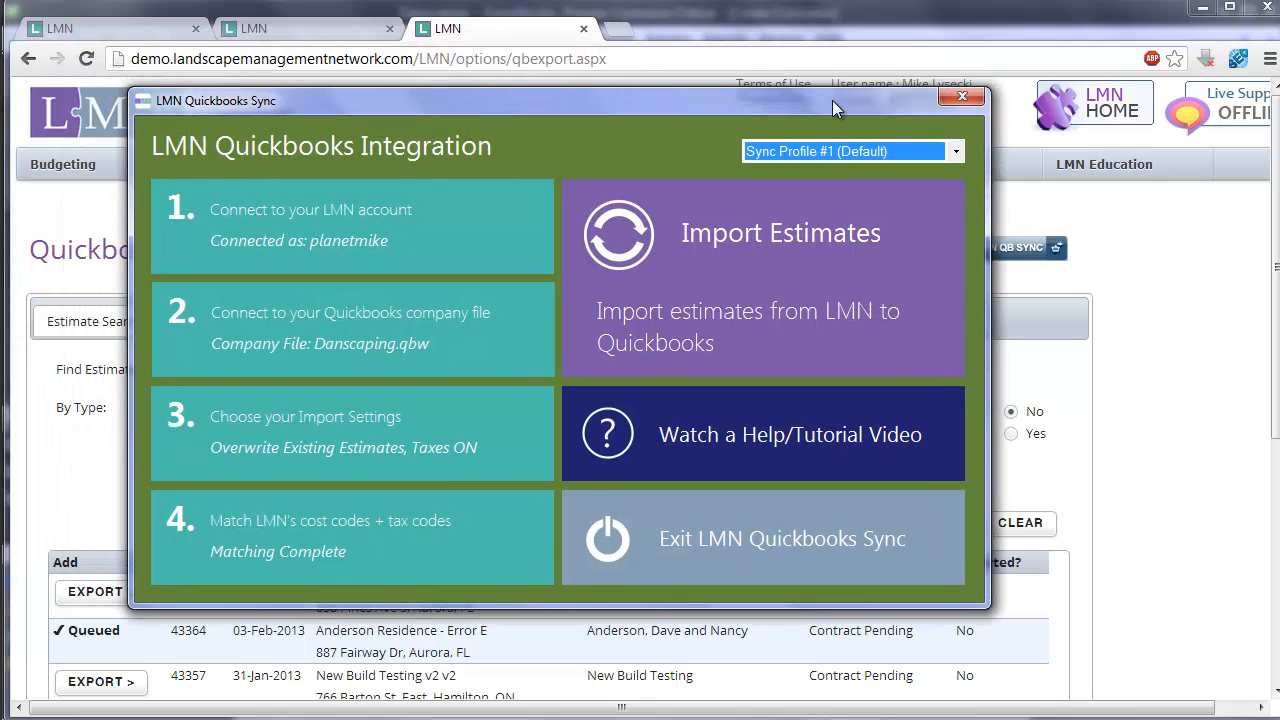